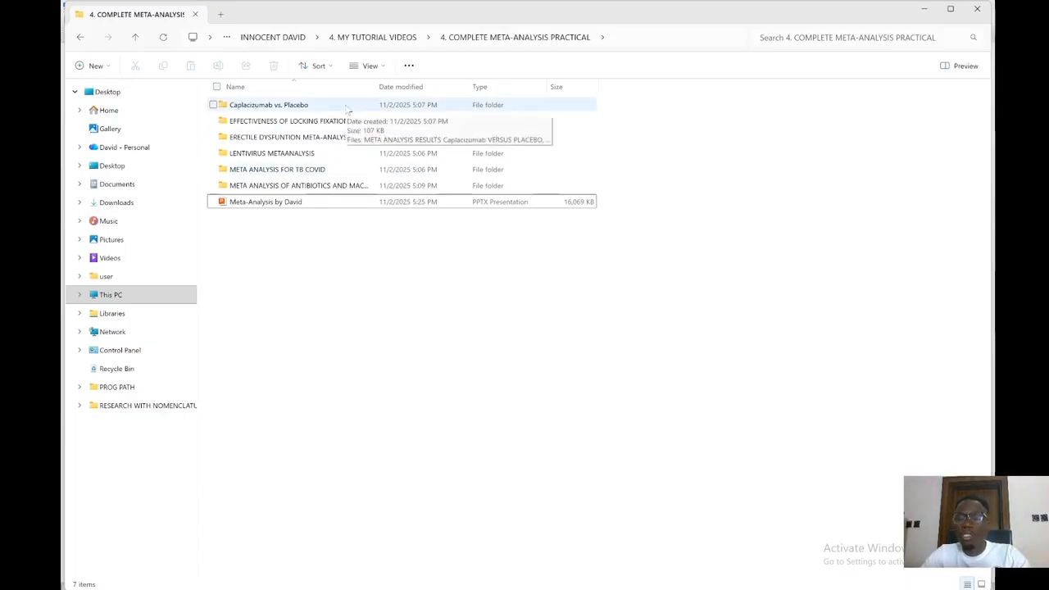
# - Open the META ANALYSIS RESULTS document in the Caplacizumab vs. Placebo folder and look through its results sections and forest plots
pyautogui.click(304, 106)
pyautogui.doubleClick(305, 106)
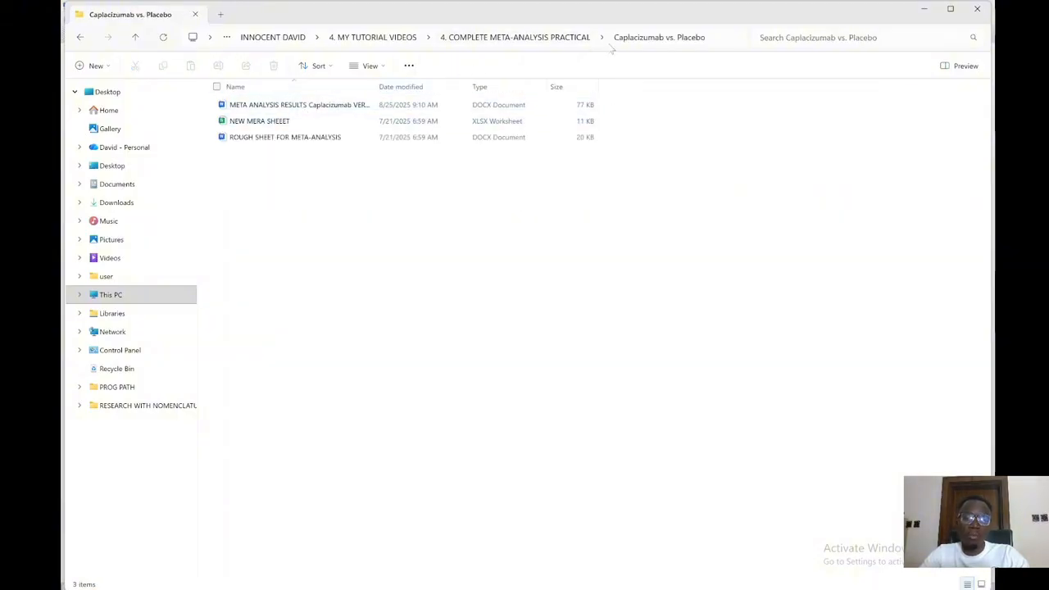
pyautogui.doubleClick(335, 109)
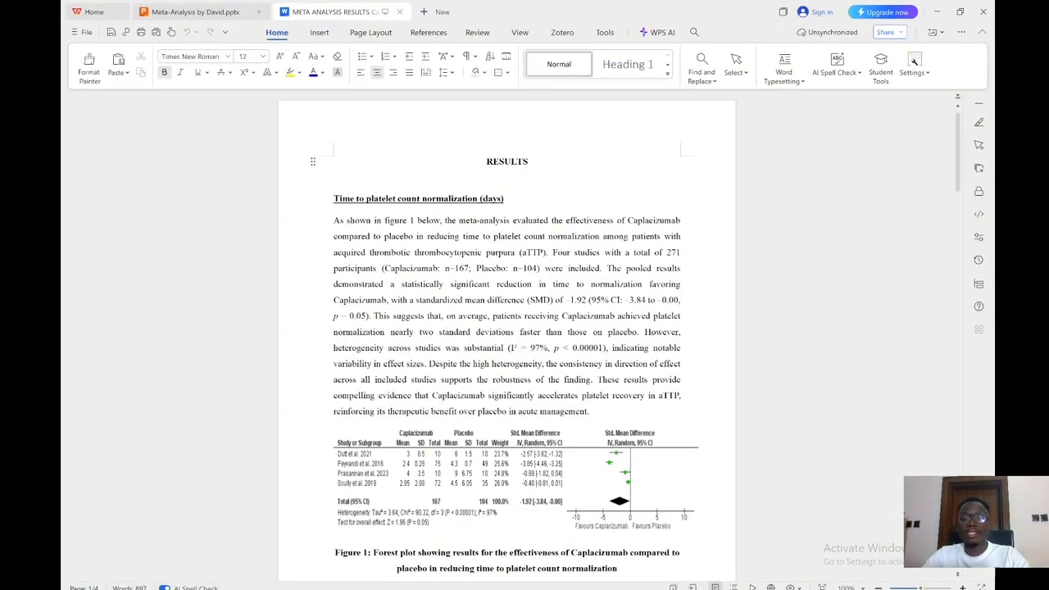
pyautogui.moveTo(958, 130); pyautogui.dragTo(989, 333)
pyautogui.scroll(10, 616, 276)
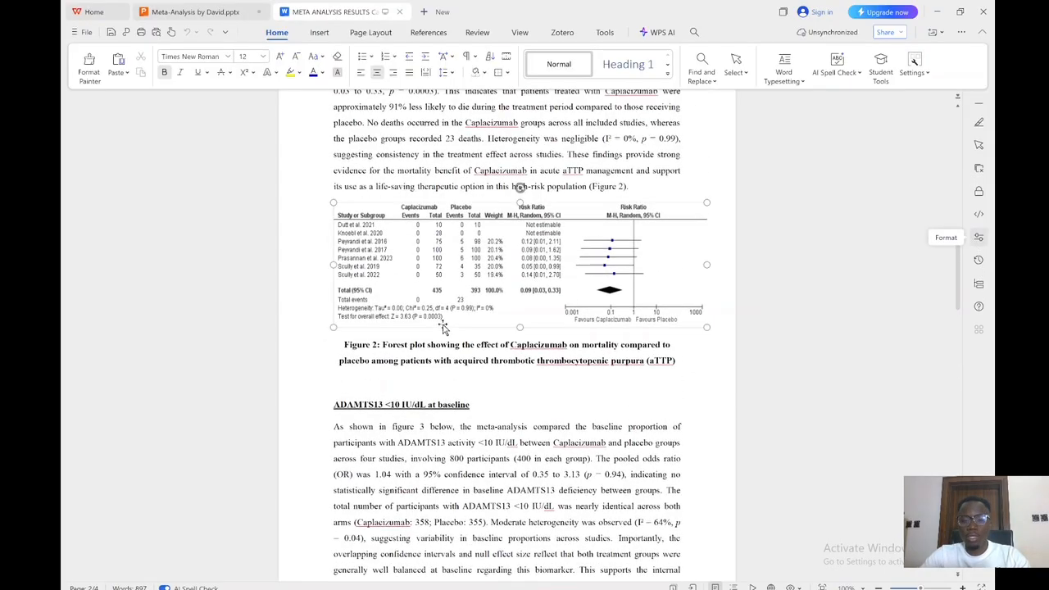
pyautogui.click(426, 316)
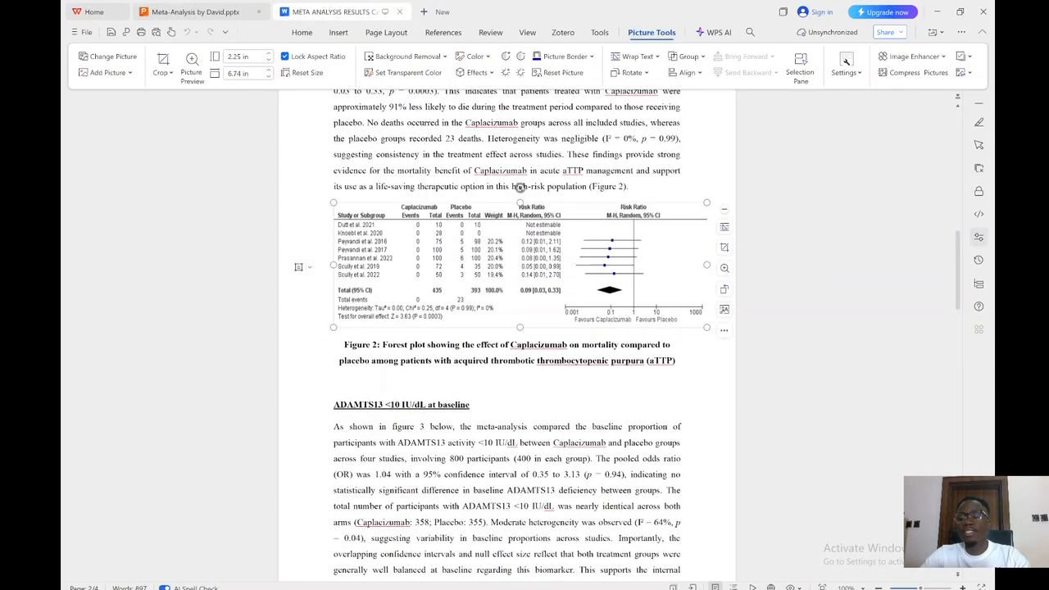
pyautogui.moveTo(958, 262); pyautogui.dragTo(946, 140)
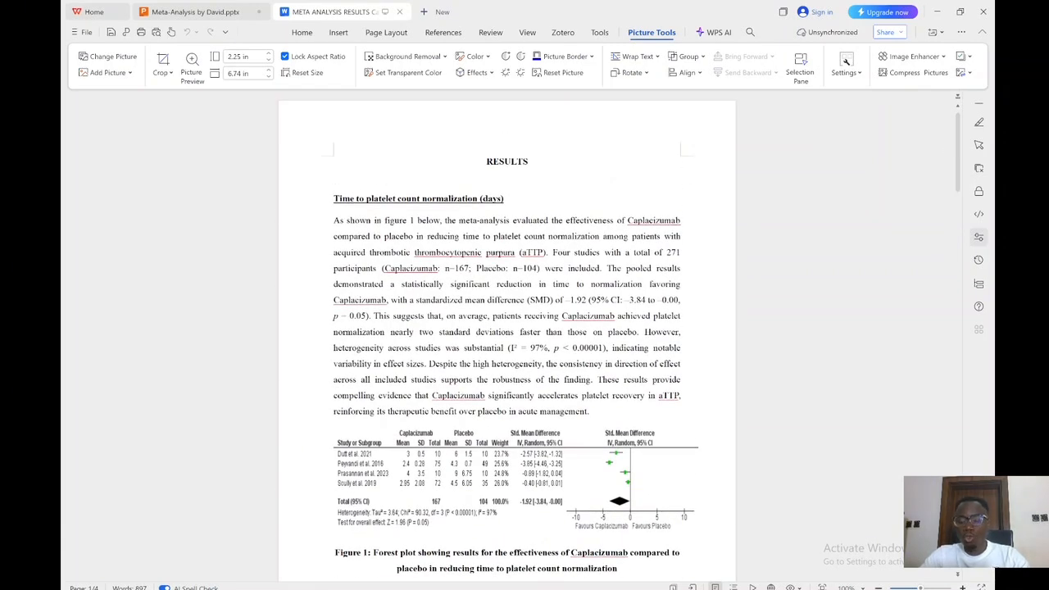
# - Switch to Review Manager and choose Intervention review as the type of the new review
pyautogui.moveTo(618, 586)
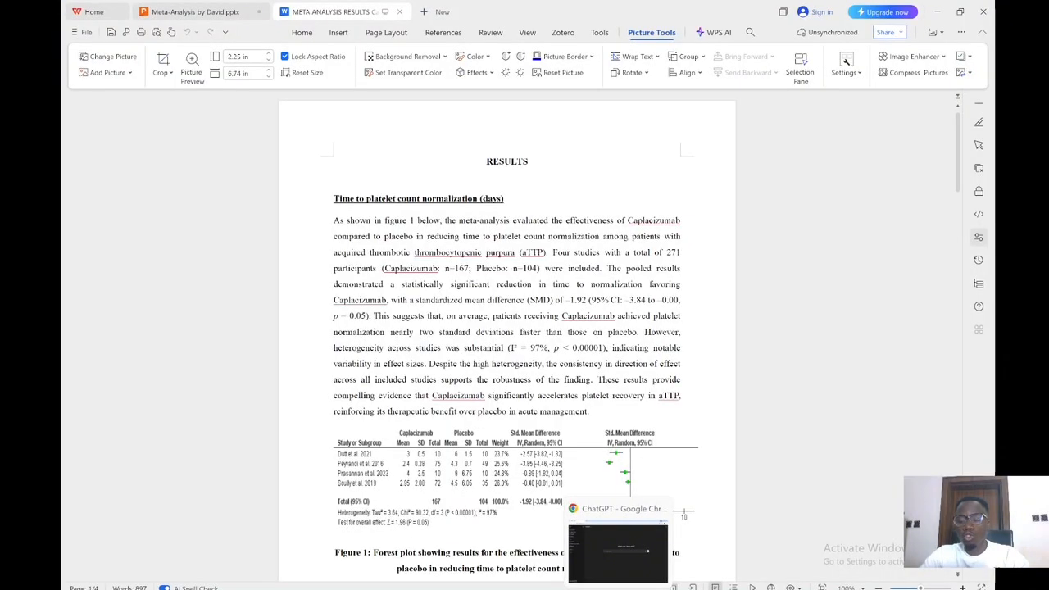
pyautogui.click(773, 586)
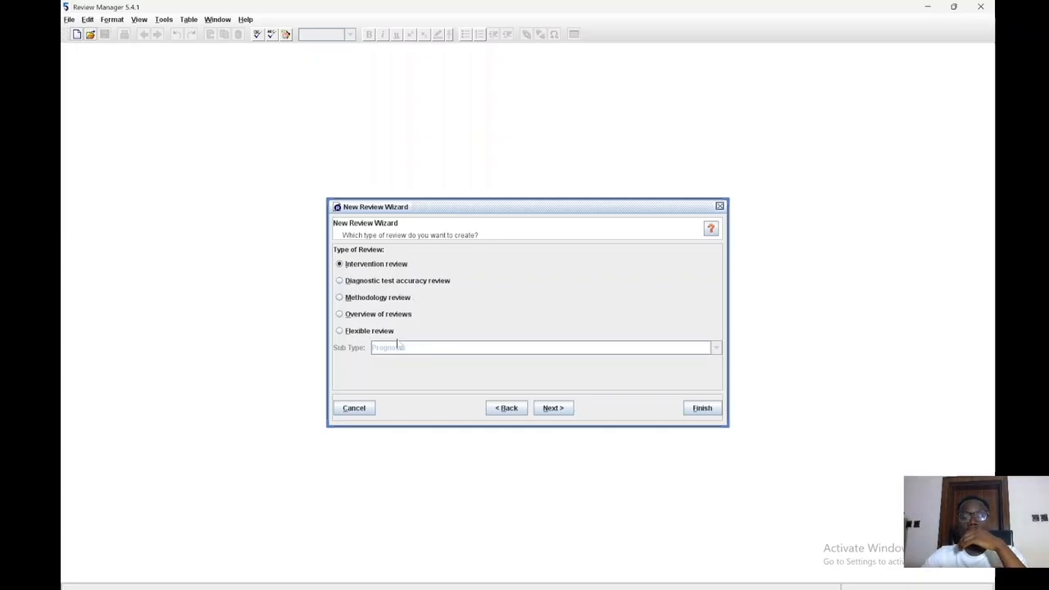
pyautogui.click(553, 408)
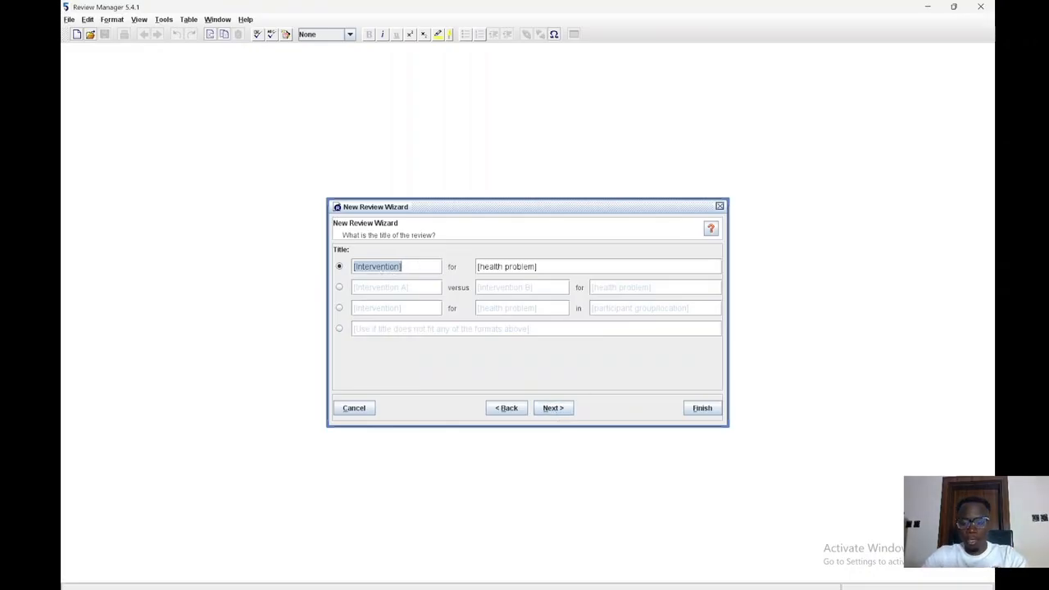
# - Open the NEW MERA SHEEET workbook from the Caplacizumab vs. Placebo folder, look at its data, and return to the folder
pyautogui.click(668, 555)
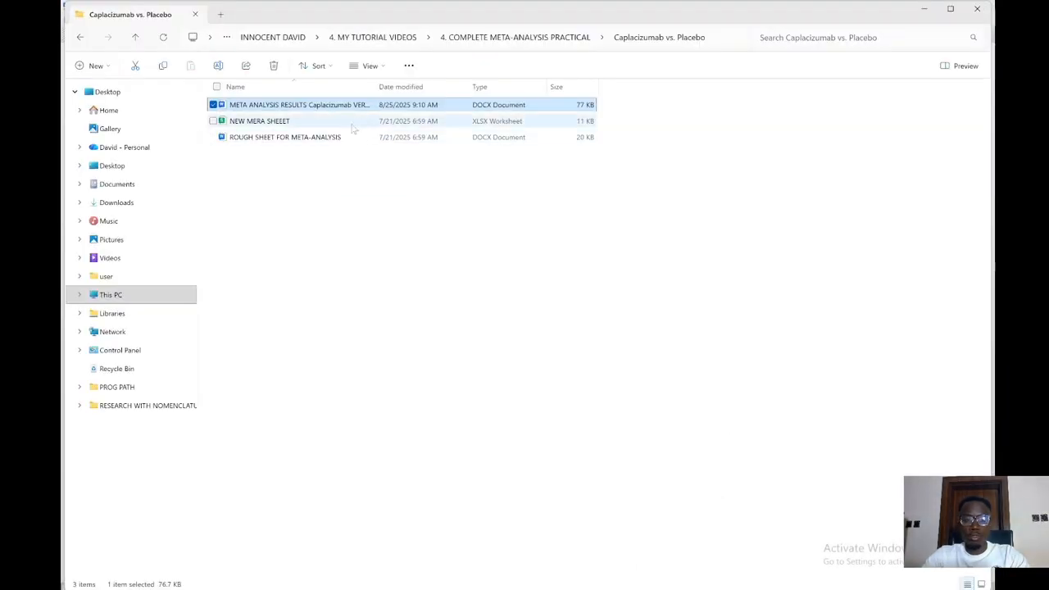
pyautogui.doubleClick(314, 121)
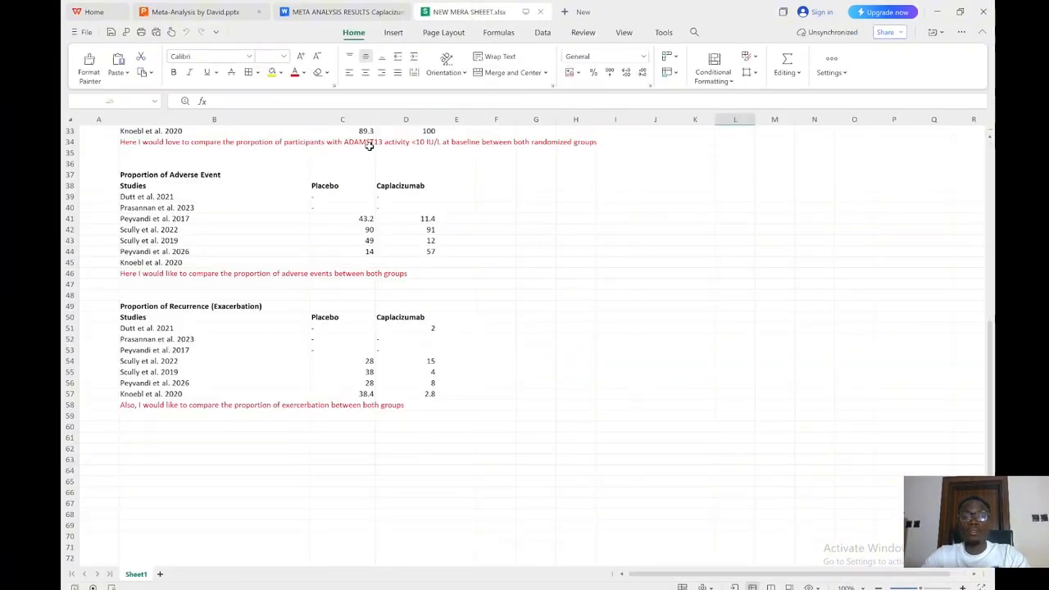
pyautogui.moveTo(667, 588)
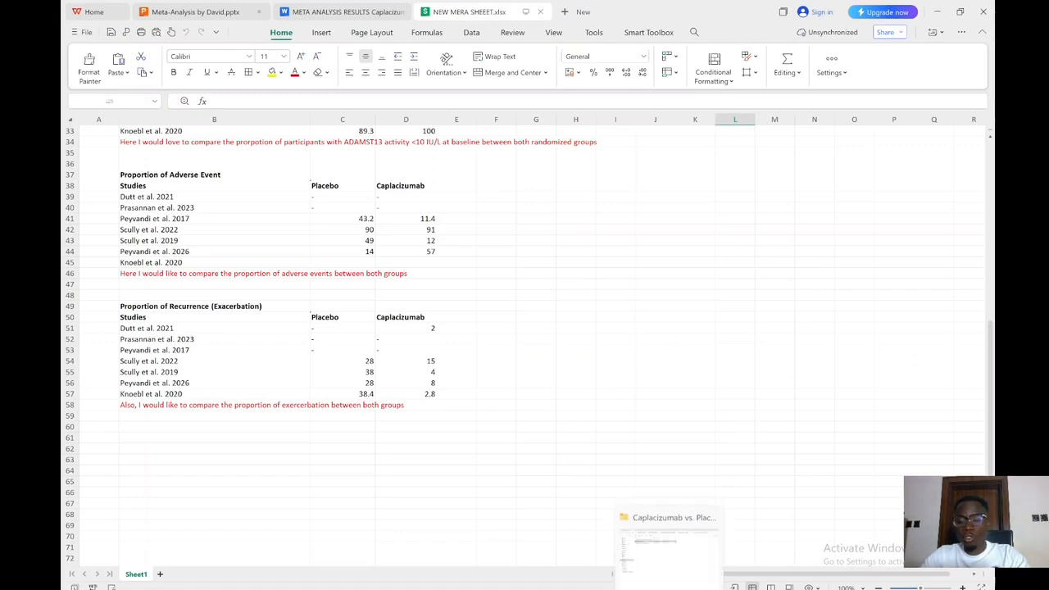
pyautogui.click(668, 537)
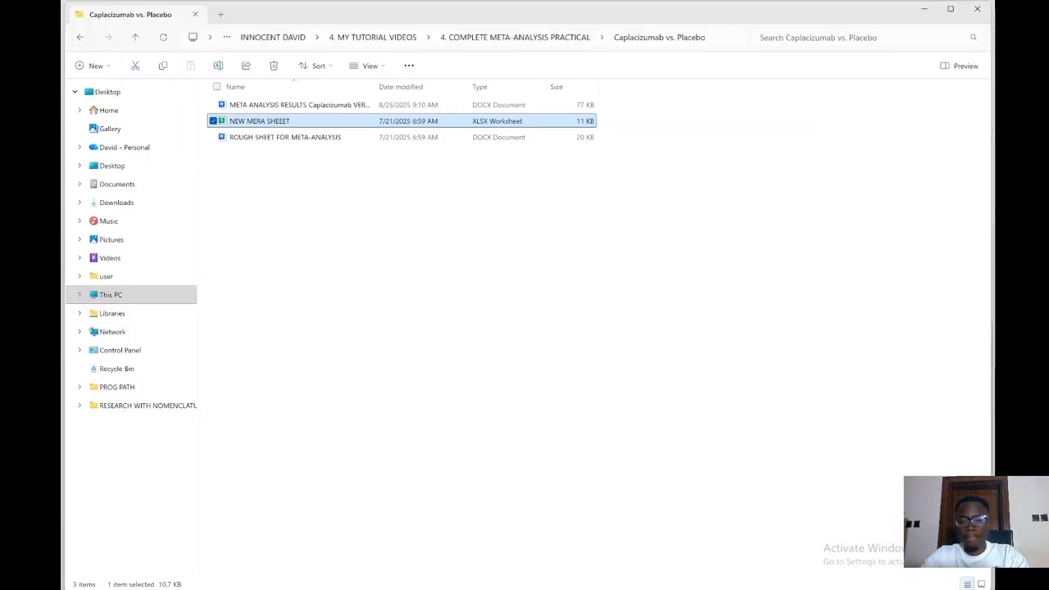
# - Open WORKING DOCUMENT from the EFFECTIVENESS OF LOCKING FIXATION PRACTICE folder and copy its title up to "PATIENTS"
pyautogui.click(492, 39)
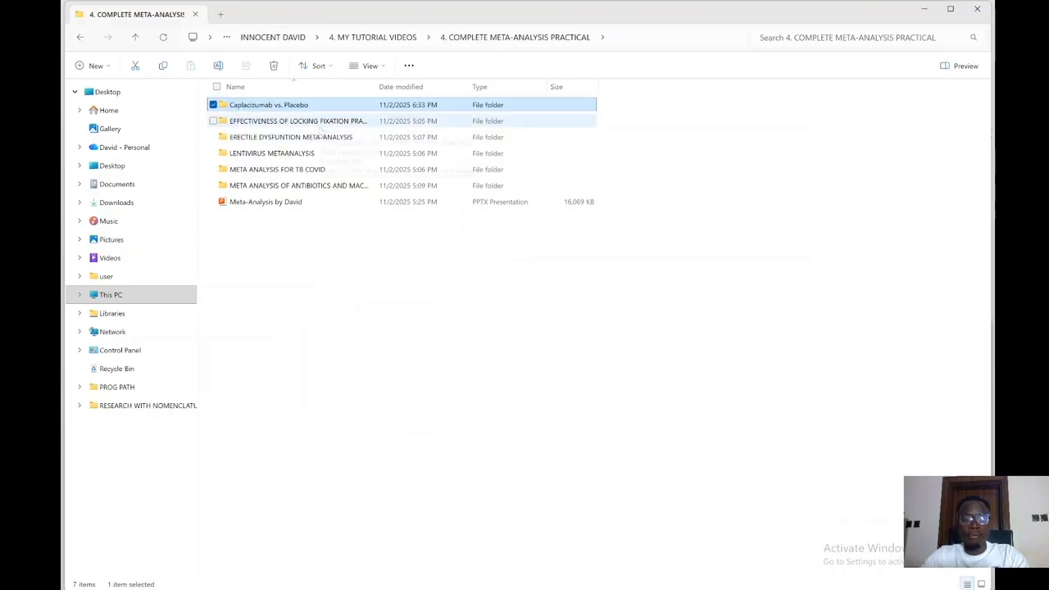
pyautogui.doubleClick(322, 123)
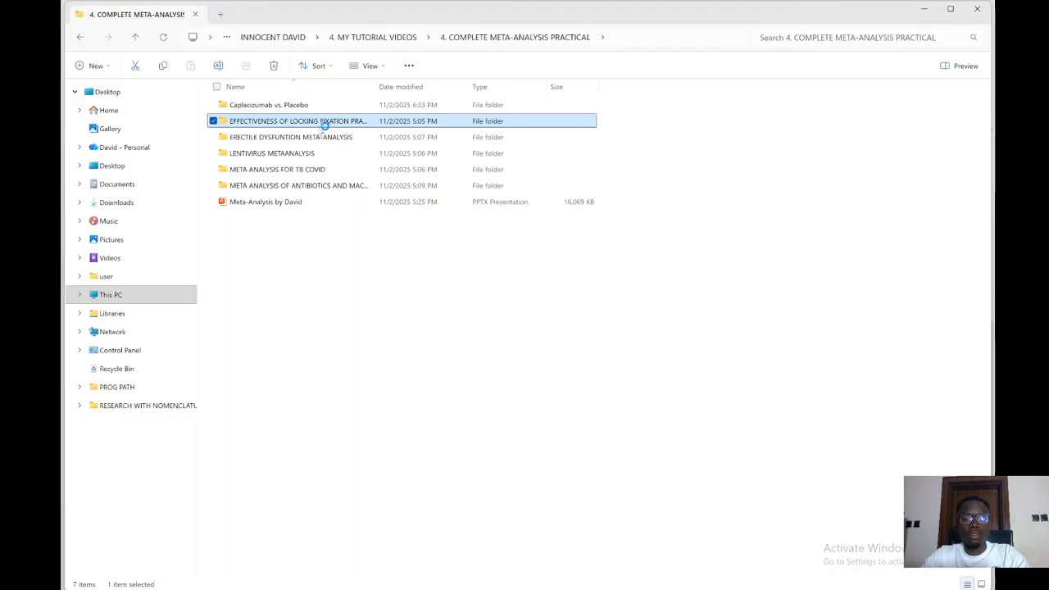
pyautogui.click(277, 107)
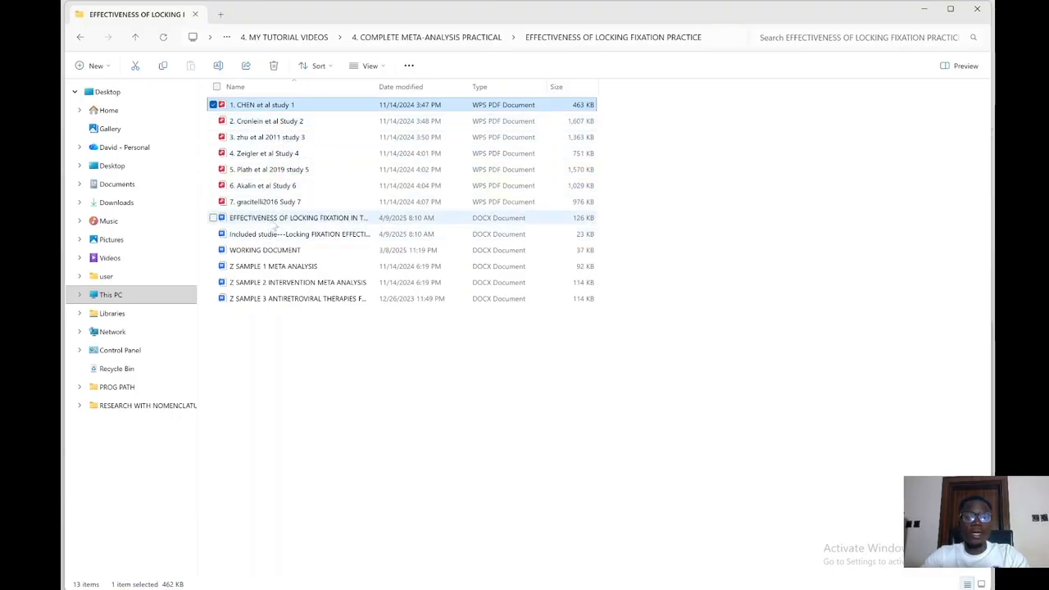
pyautogui.click(266, 251)
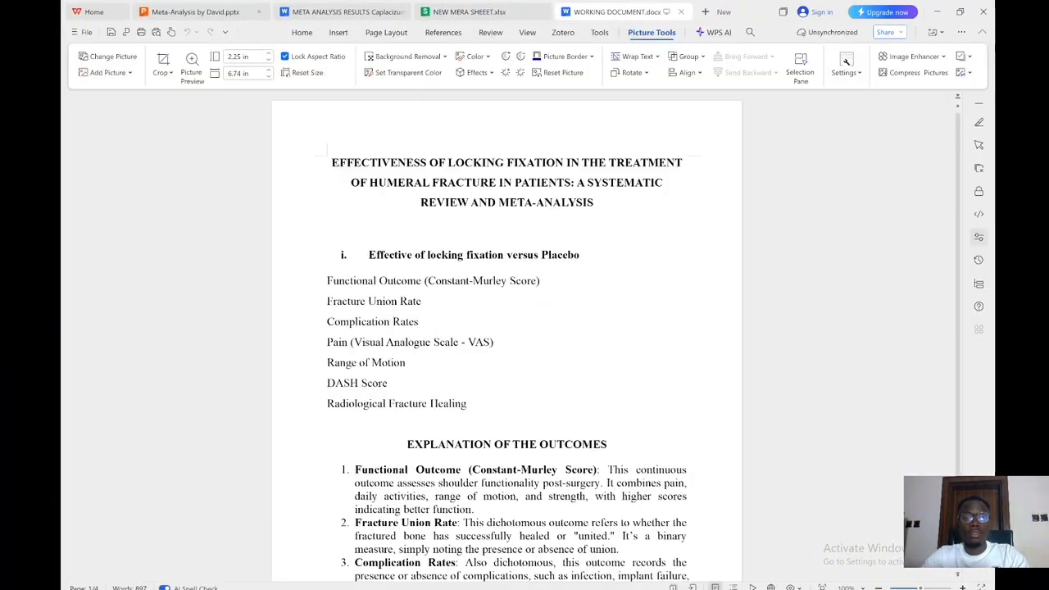
pyautogui.moveTo(331, 162); pyautogui.dragTo(572, 209)
pyautogui.hotkey('ctrl', 'c')
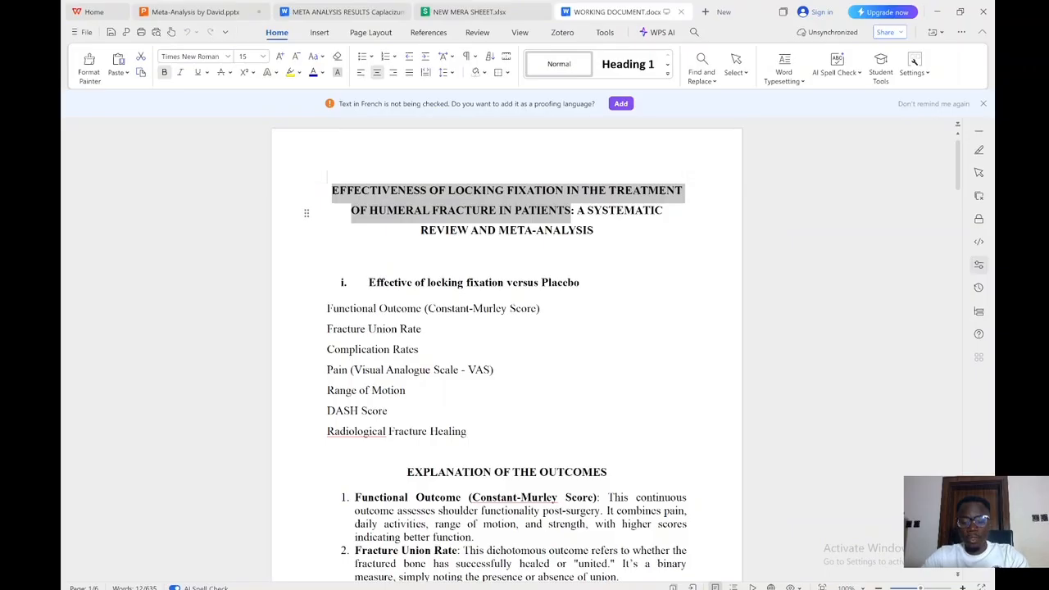
# - In Review Manager, use the free-form title format and paste "EFFECTIVENESS OF LOCKING FIXATION IN THE TREATMENT OF HUMERAL FRACTURE IN PATIENTS"
pyautogui.hotkey('alt', 'Tab')
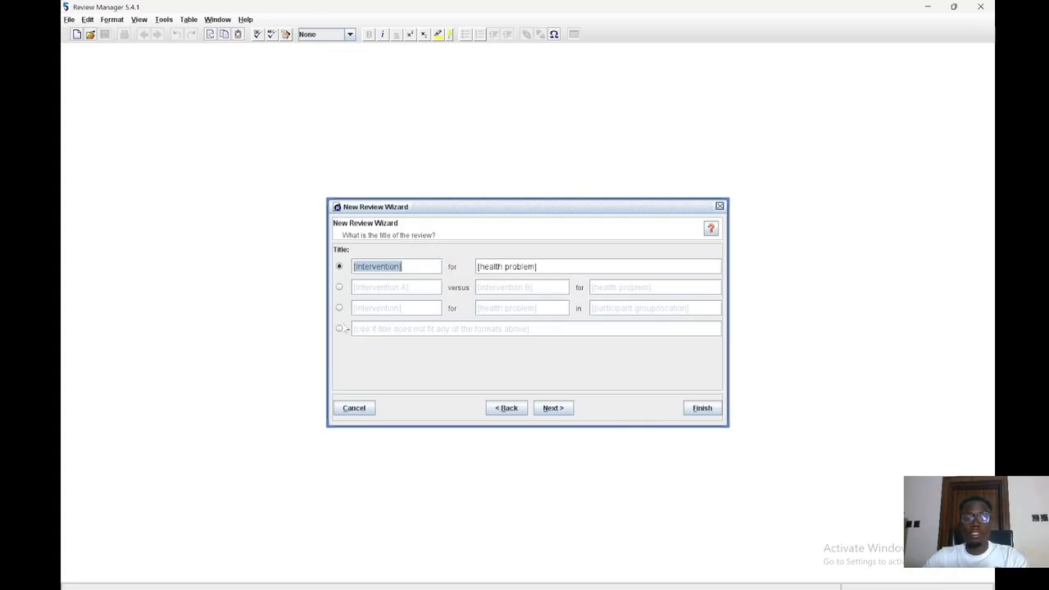
pyautogui.click(339, 328)
pyautogui.tripleClick(385, 328)
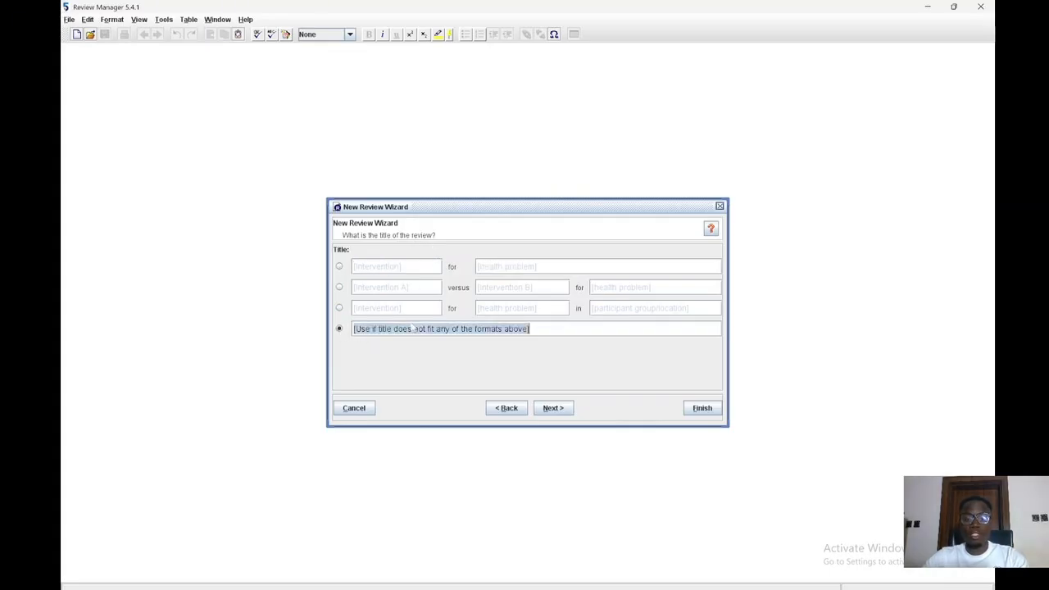
pyautogui.hotkey('ctrl', 'v')
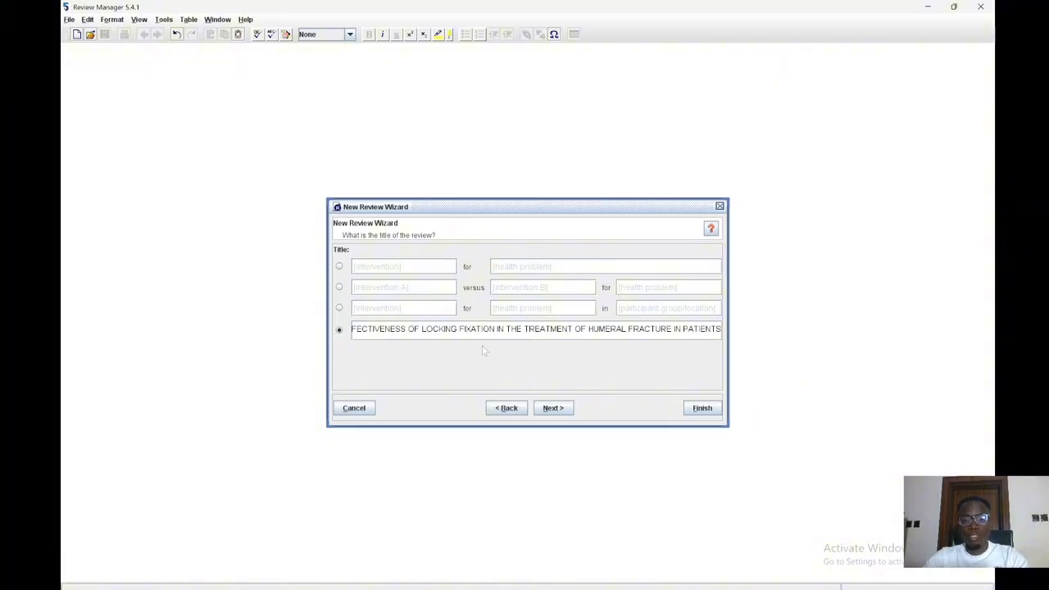
pyautogui.click(552, 408)
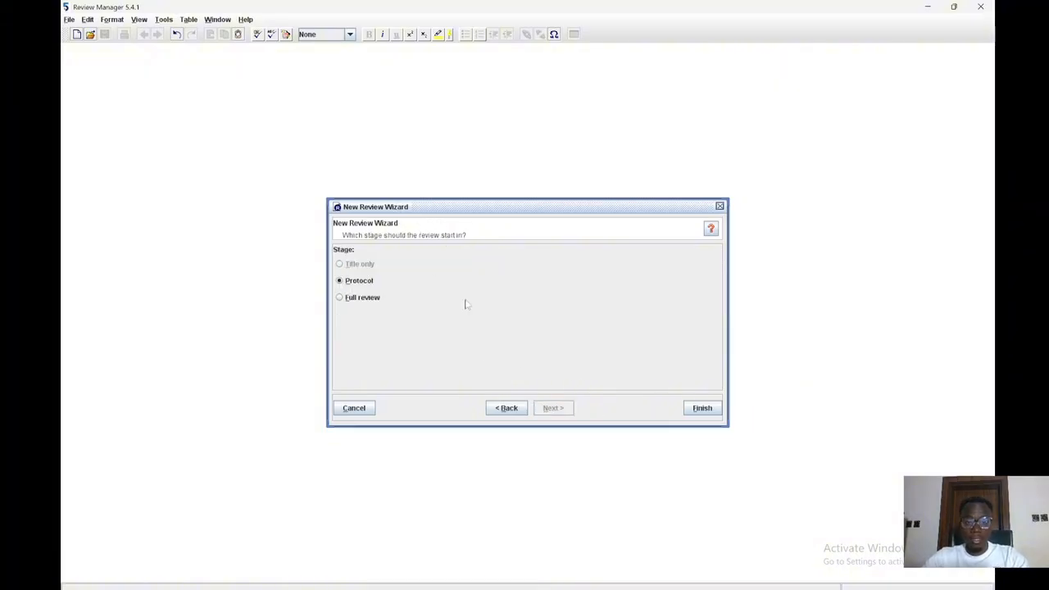
# - Recheck the review title, start the review at the Protocol stage and finish creating it
pyautogui.click(508, 414)
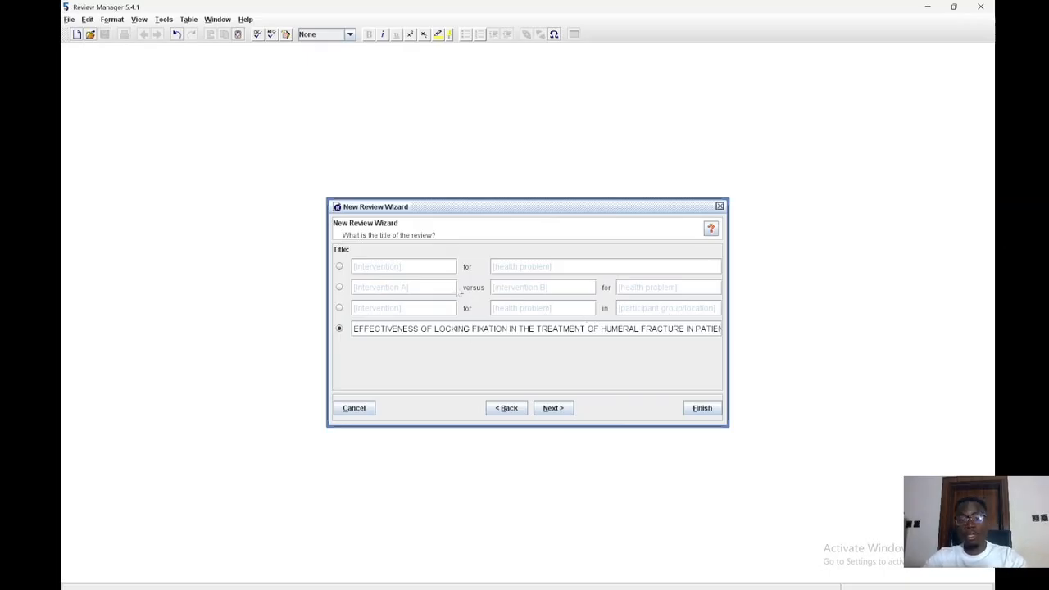
pyautogui.click(553, 407)
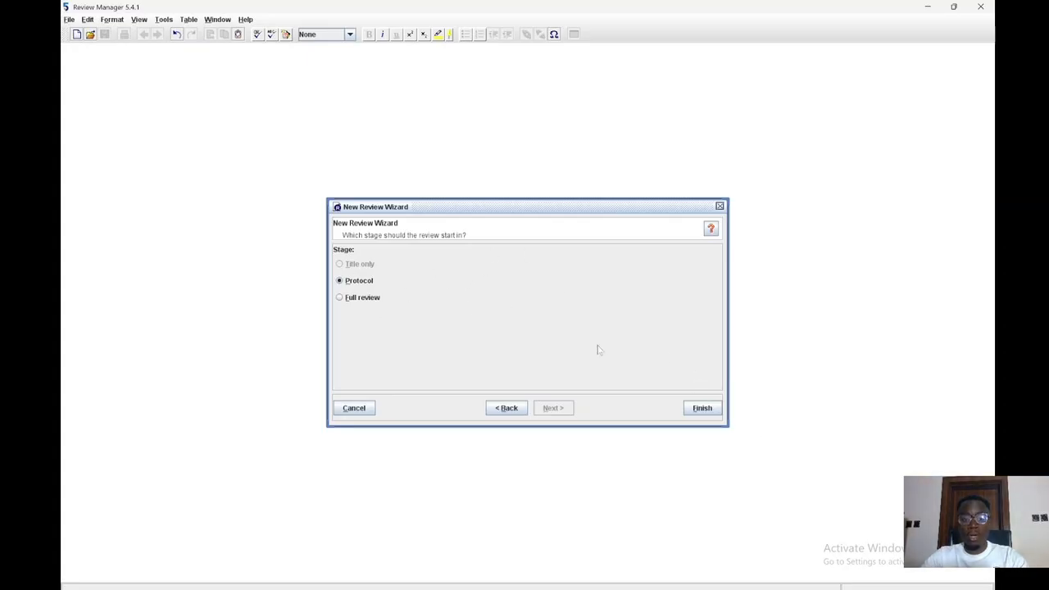
pyautogui.click(702, 408)
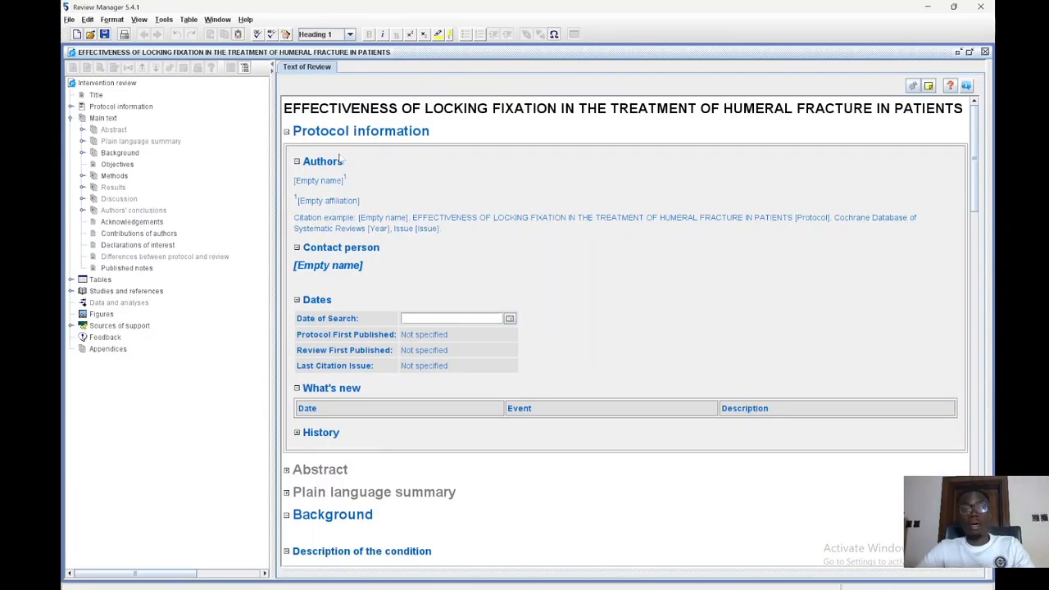
# - Try adding the test text "ifjdjdjd" inside the review title and delete it
pyautogui.click(424, 108)
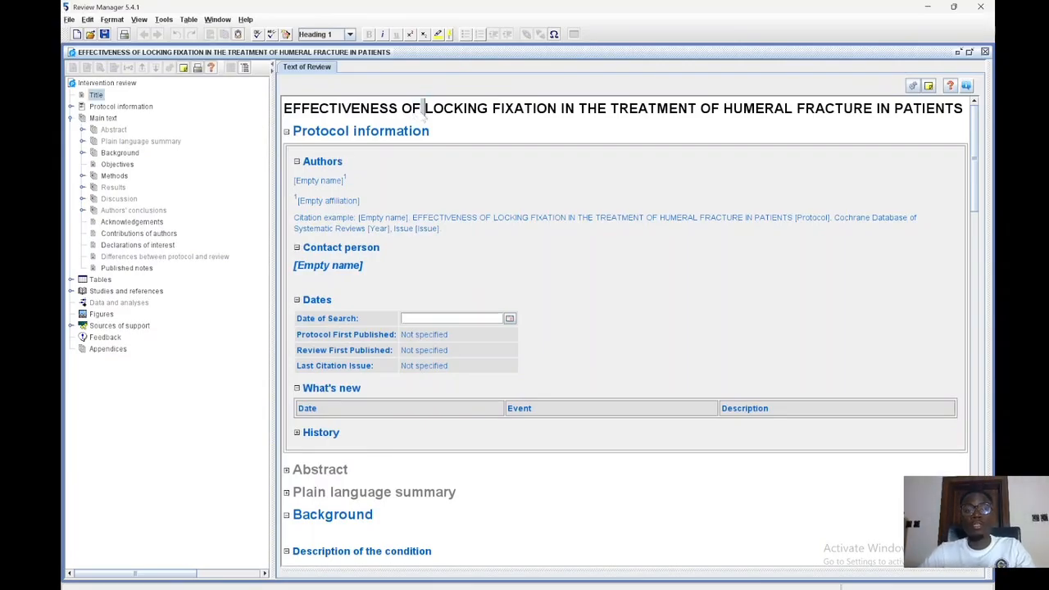
pyautogui.write('ifjdjdjd')
pyautogui.press('BackSpace')
pyautogui.press('BackSpace')
pyautogui.press('BackSpace')
pyautogui.press('BackSpace')
pyautogui.press('BackSpace')
pyautogui.press('BackSpace')
pyautogui.press('BackSpace')
pyautogui.press('BackSpace')
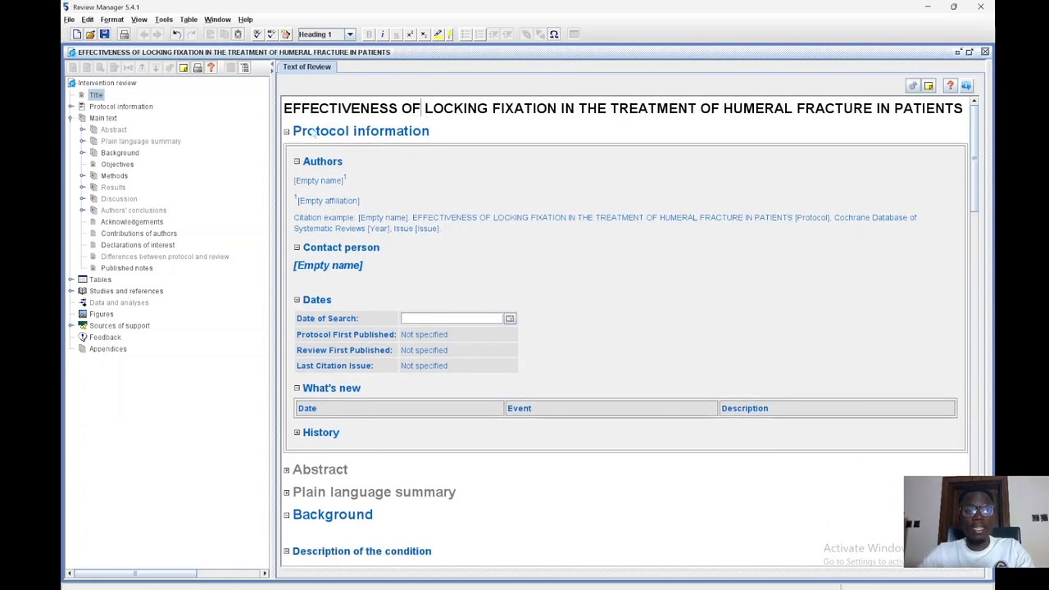
# - Look through the review's section headings from Protocol information to Appendices, including the Data and analyses entry in the outline
pyautogui.click(312, 133)
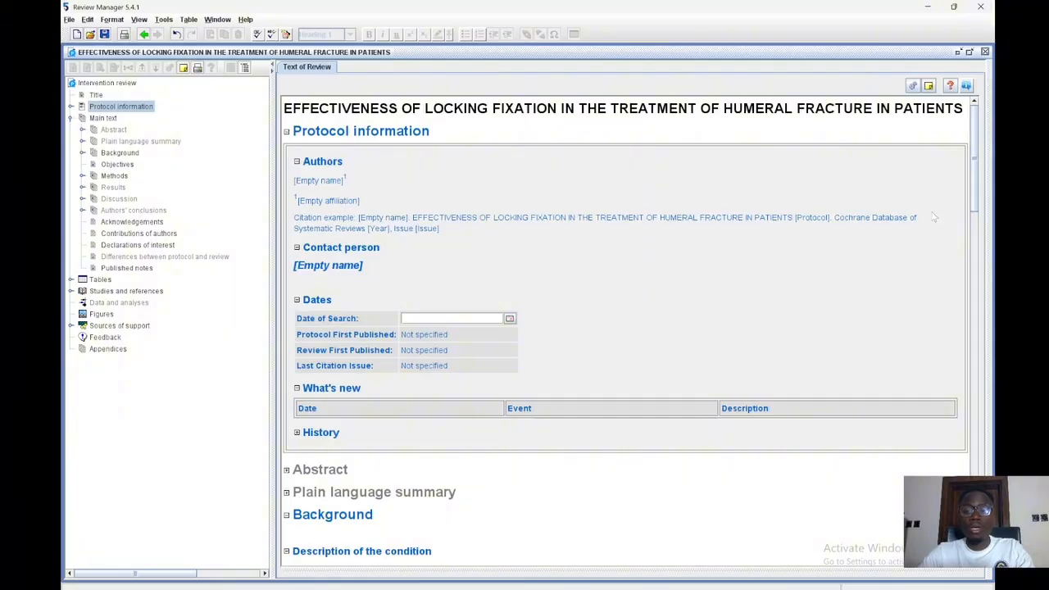
pyautogui.moveTo(974, 175); pyautogui.dragTo(973, 565)
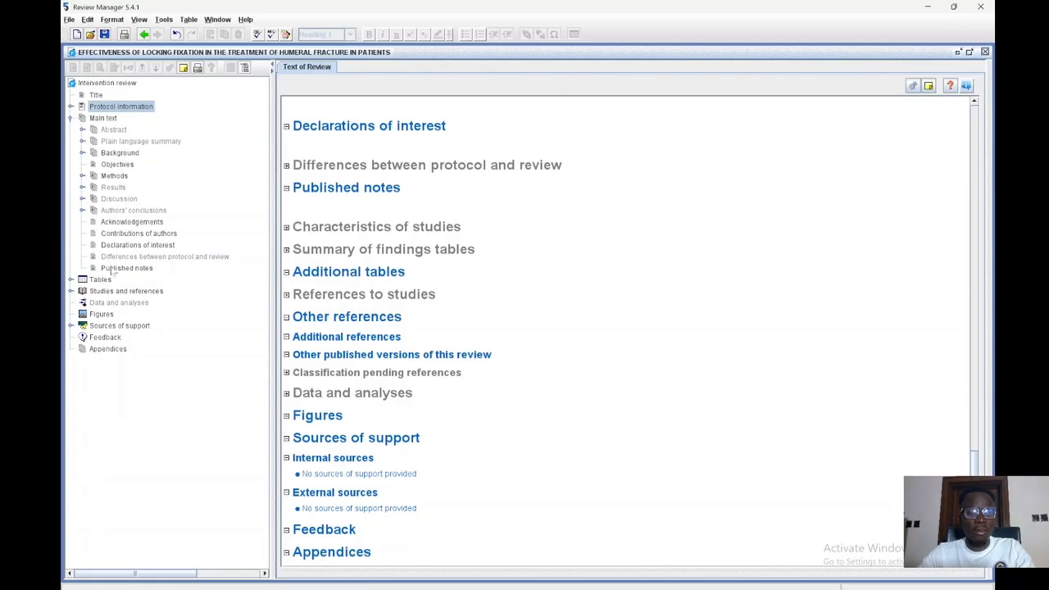
pyautogui.click(111, 303)
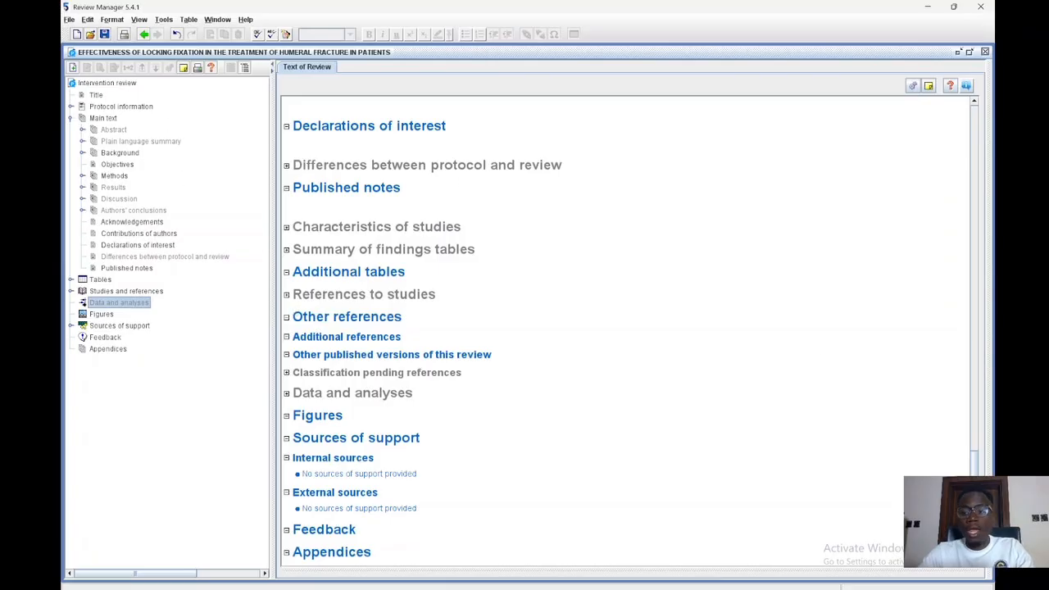
pyautogui.moveTo(977, 472); pyautogui.dragTo(958, 132)
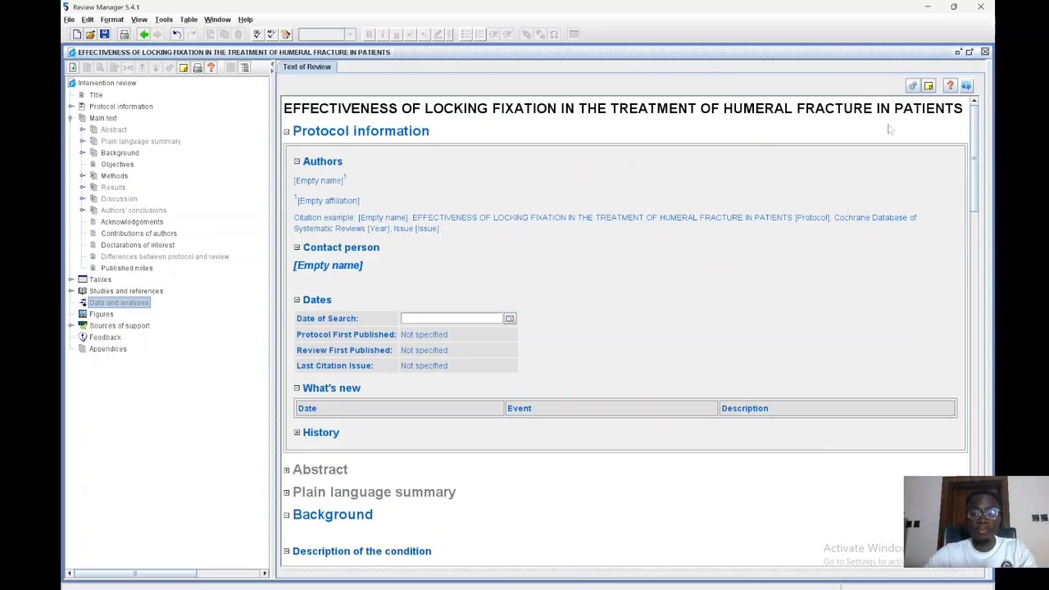
pyautogui.scroll(-5, 340, 309)
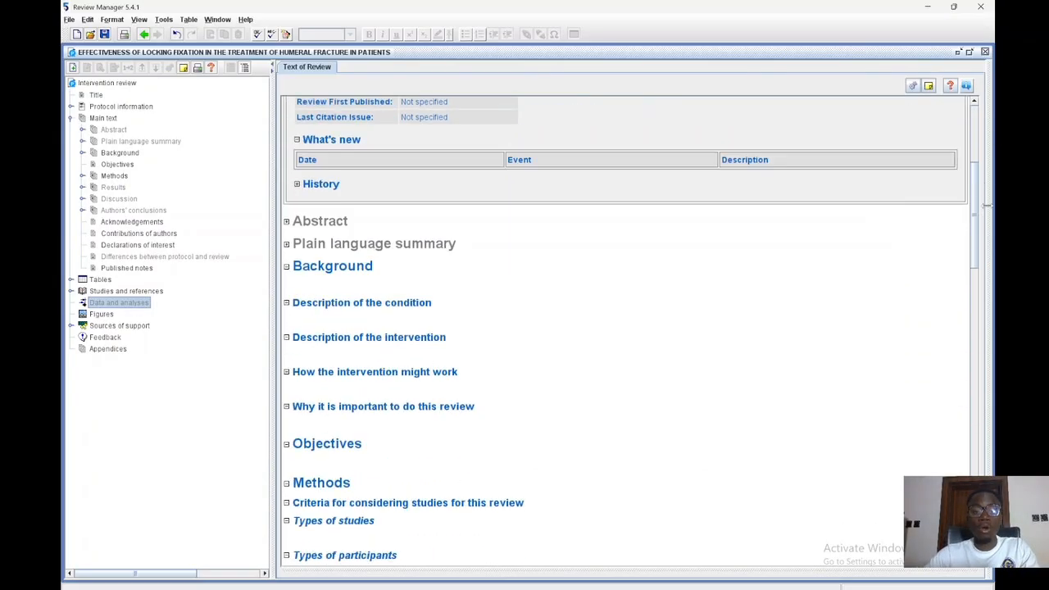
# - Try entering the filler text "jhfhfhfh" under the Background heading and delete it
pyautogui.click(353, 278)
pyautogui.write('jhfhfhfh')
pyautogui.press('BackSpace')
pyautogui.press('BackSpace')
pyautogui.press('BackSpace')
pyautogui.press('BackSpace')
pyautogui.press('BackSpace')
pyautogui.press('BackSpace')
pyautogui.press('BackSpace')
pyautogui.press('BackSpace')
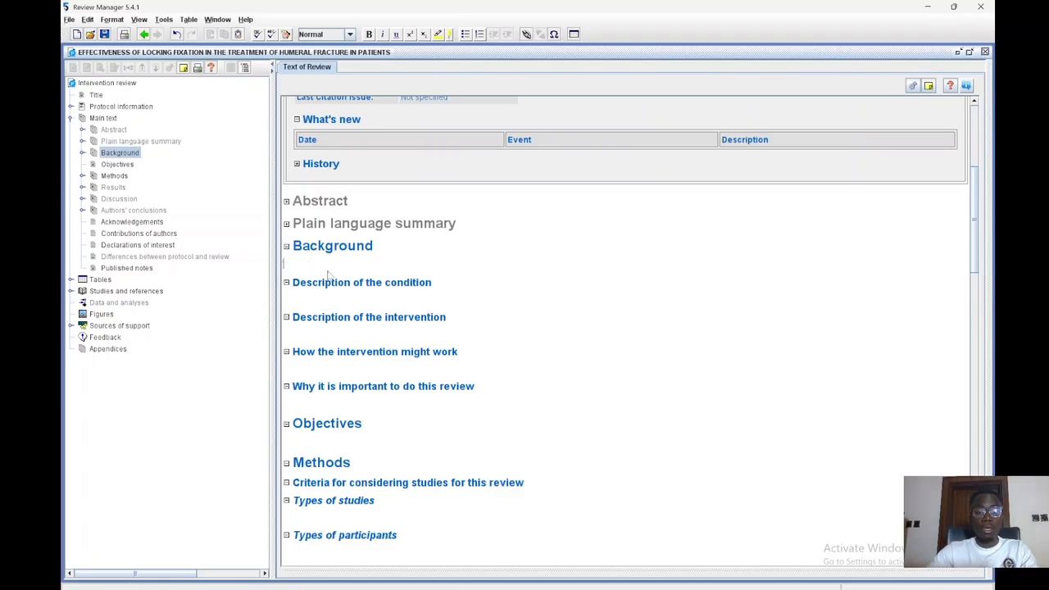
# - Try a sample sentence beginning "Nierian is a" in the Background section and remove it completely
pyautogui.write('Nierian')
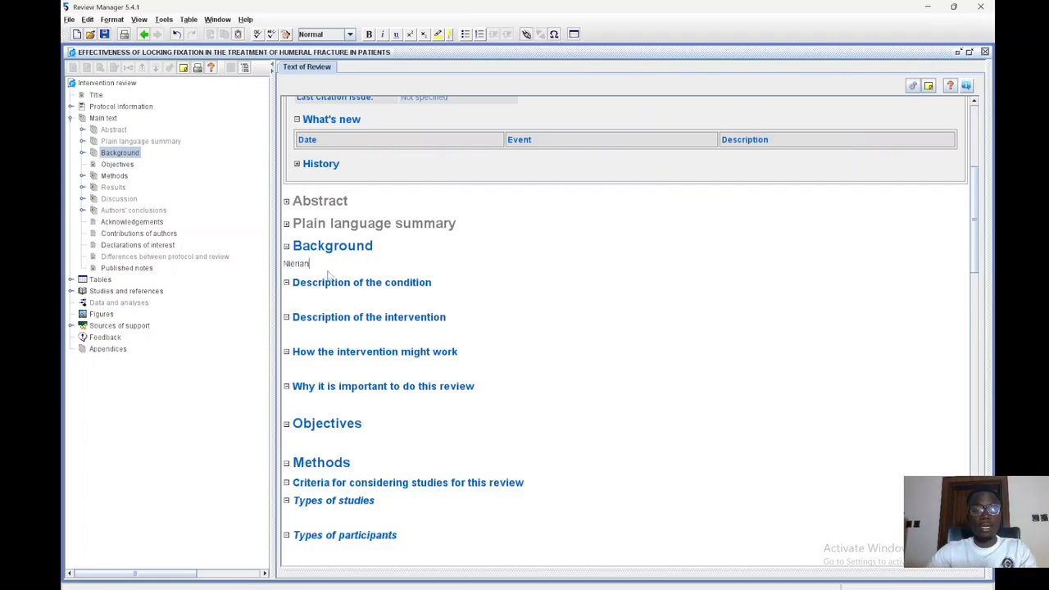
pyautogui.write(' is a country of')
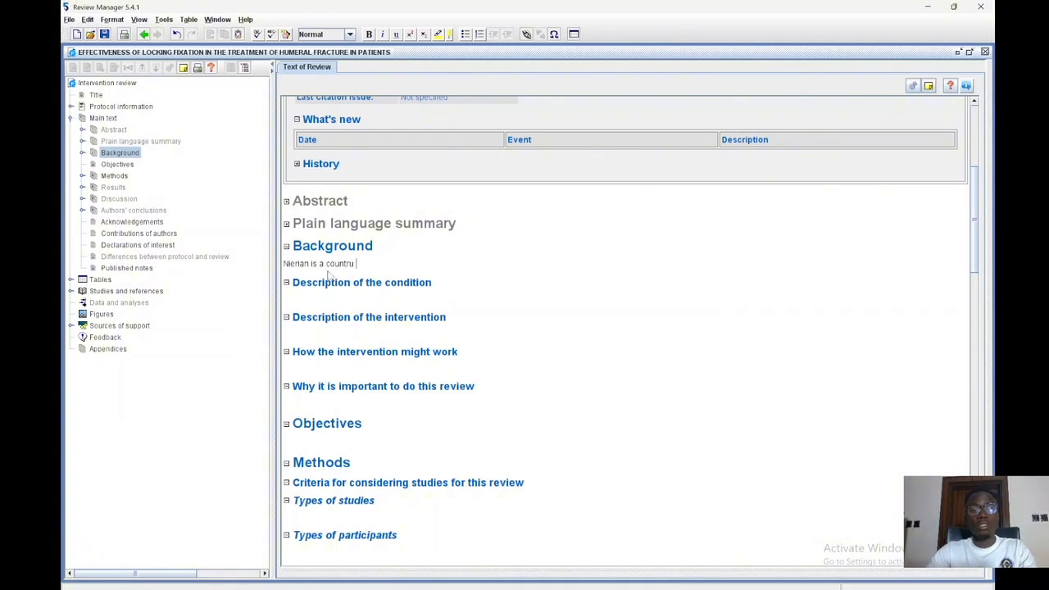
pyautogui.press('BackSpace')
pyautogui.press('BackSpace')
pyautogui.press('BackSpace')
pyautogui.press('BackSpace')
pyautogui.press('BackSpace')
pyautogui.press('BackSpace')
pyautogui.press('BackSpace')
pyautogui.press('BackSpace')
pyautogui.press('BackSpace')
pyautogui.press('BackSpace')
pyautogui.press('BackSpace')
pyautogui.press('BackSpace')
pyautogui.press('BackSpace')
pyautogui.press('BackSpace')
pyautogui.press('BackSpace')
pyautogui.press('BackSpace')
pyautogui.press('BackSpace')
pyautogui.press('BackSpace')
pyautogui.press('BackSpace')
pyautogui.press('BackSpace')
pyautogui.press('BackSpace')
pyautogui.press('BackSpace')
pyautogui.press('BackSpace')
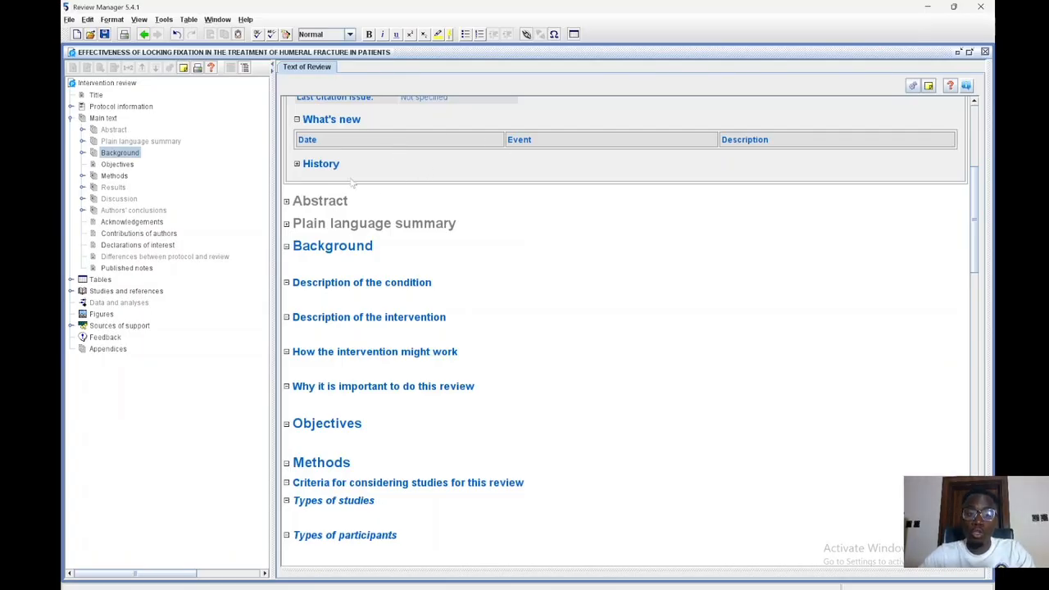
# - Expand Protocol information in the outline and inspect the greyed-out Results and Discussion sections
pyautogui.click(334, 249)
pyautogui.click(314, 269)
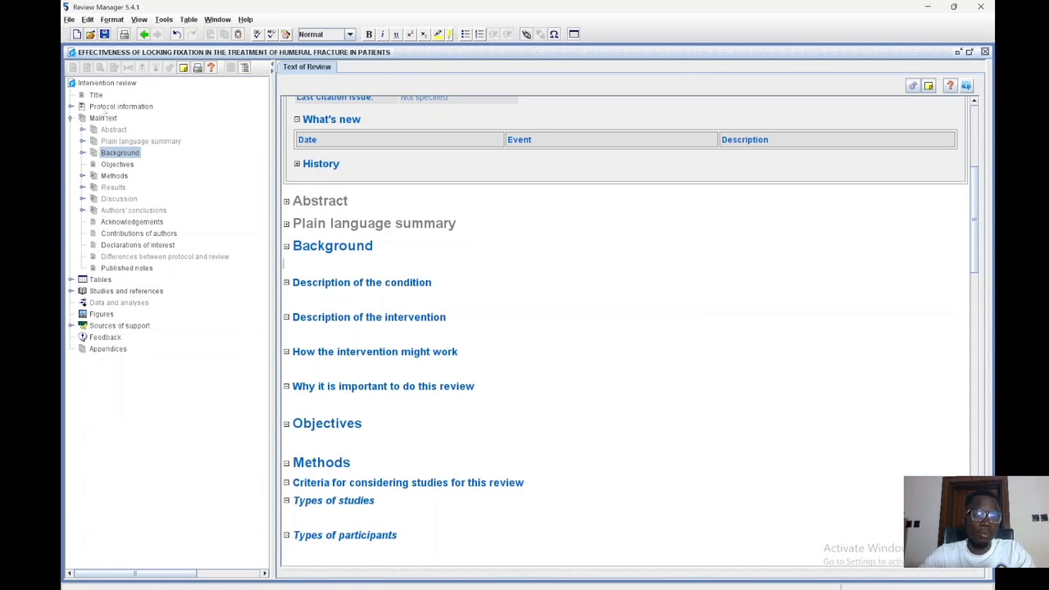
pyautogui.click(71, 107)
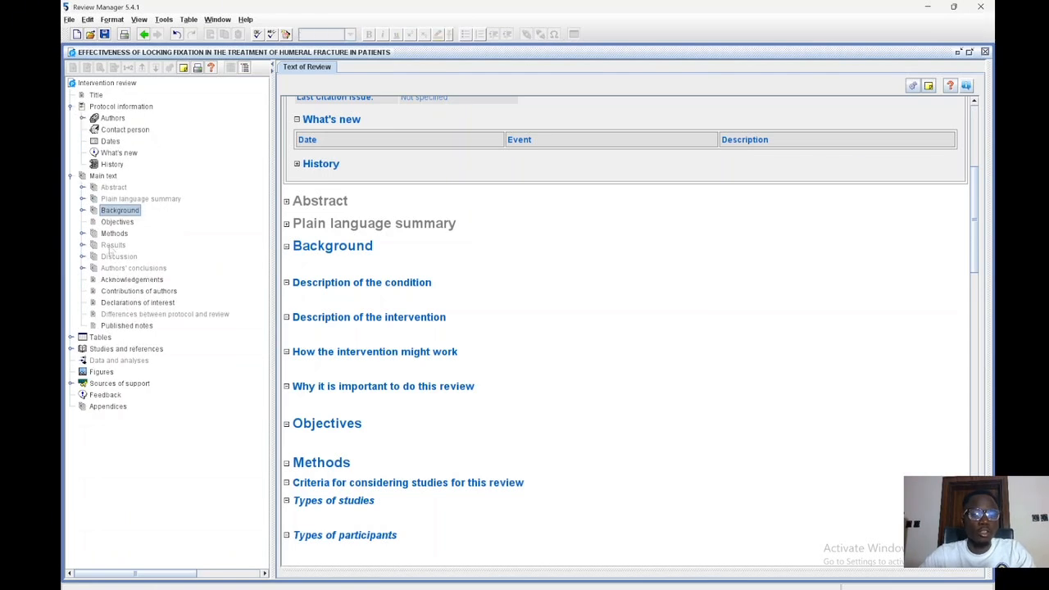
pyautogui.click(112, 245)
pyautogui.click(111, 256)
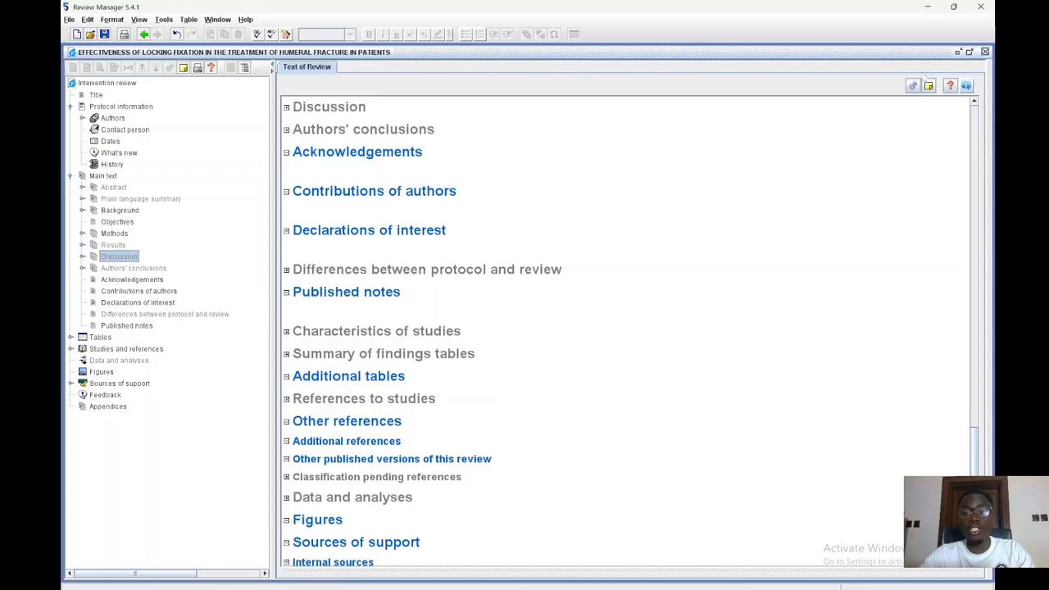
# - Change the intervention review's stage to Full review in its properties
pyautogui.click(912, 85)
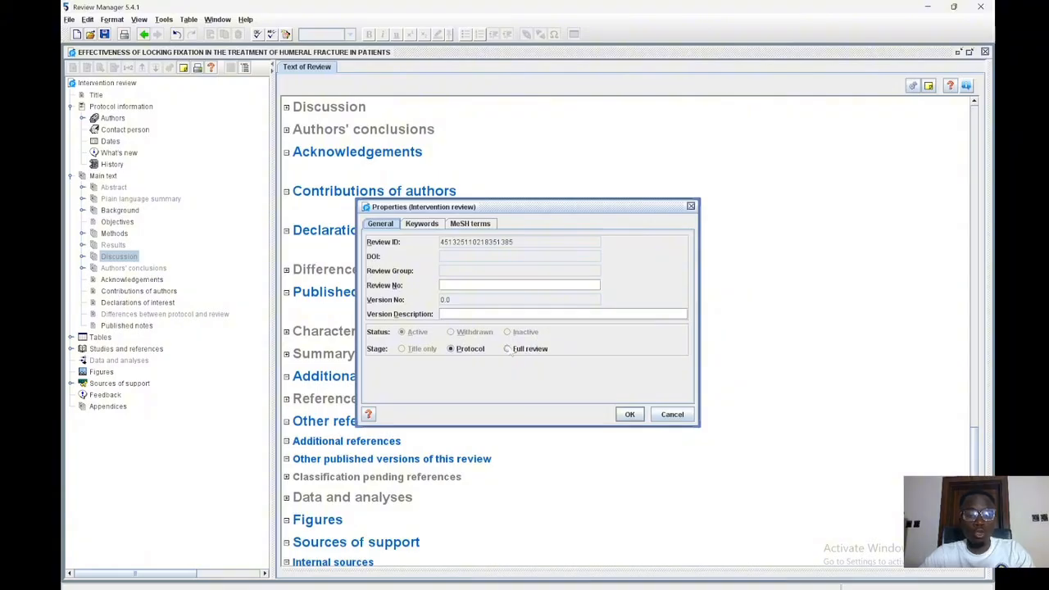
pyautogui.click(508, 349)
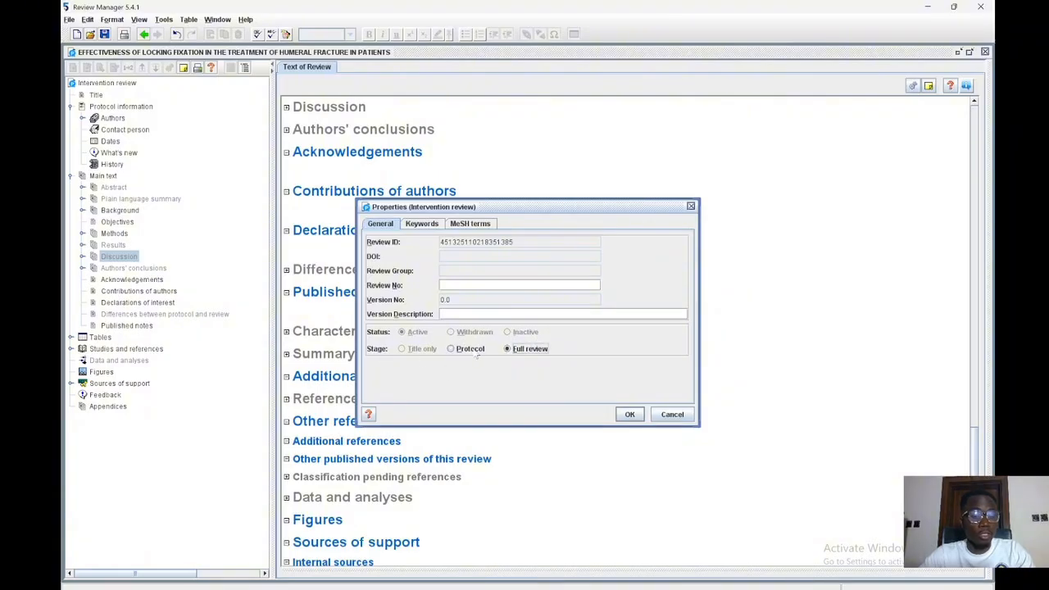
pyautogui.click(632, 418)
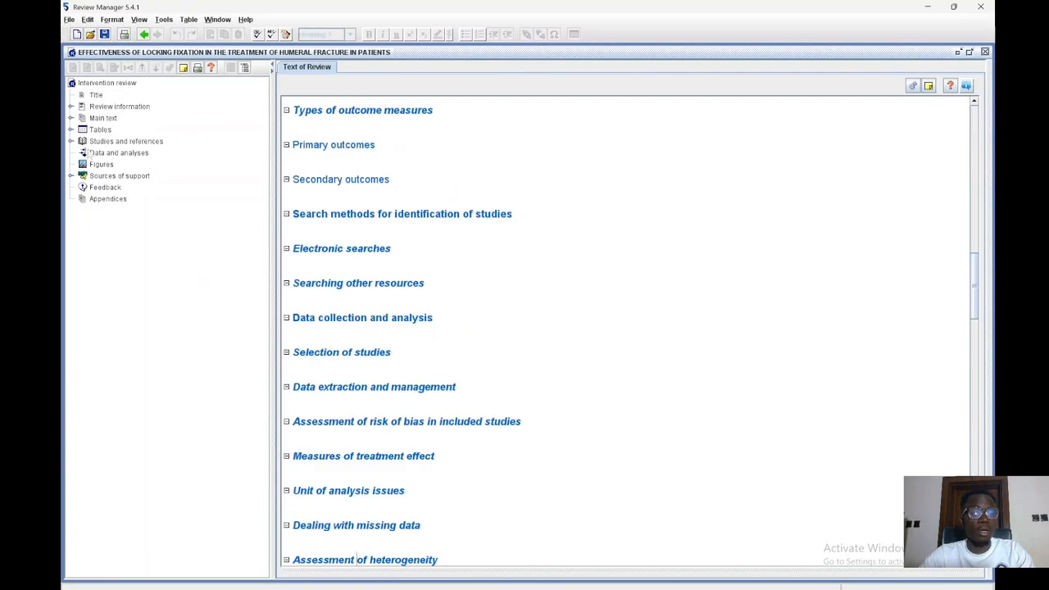
# - Expand Studies and references, Review information, Main text and Tables in the outline, and go to the Data and analyses section
pyautogui.click(71, 140)
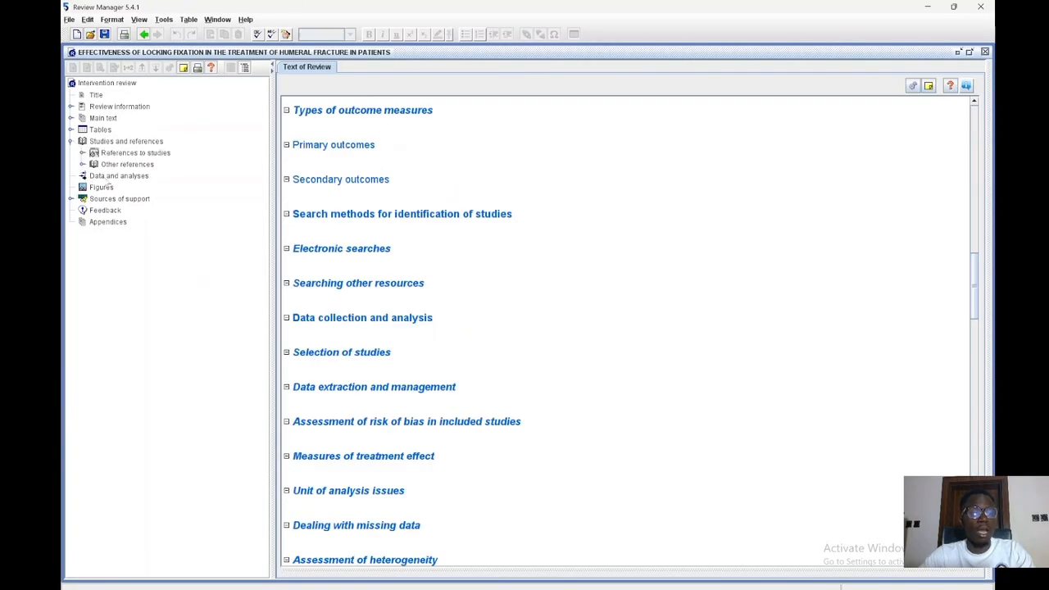
pyautogui.click(106, 176)
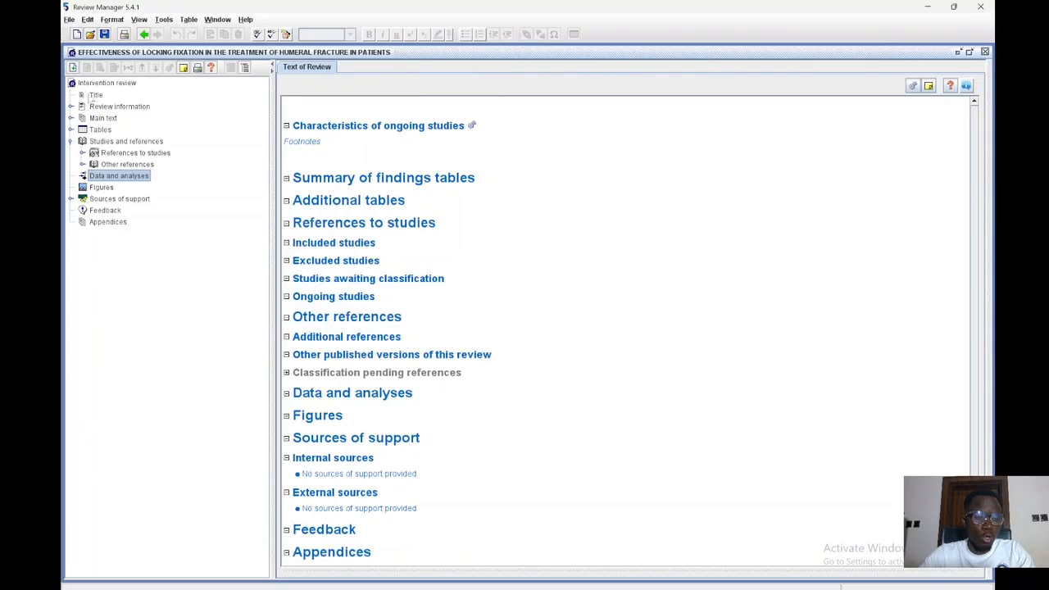
pyautogui.click(71, 108)
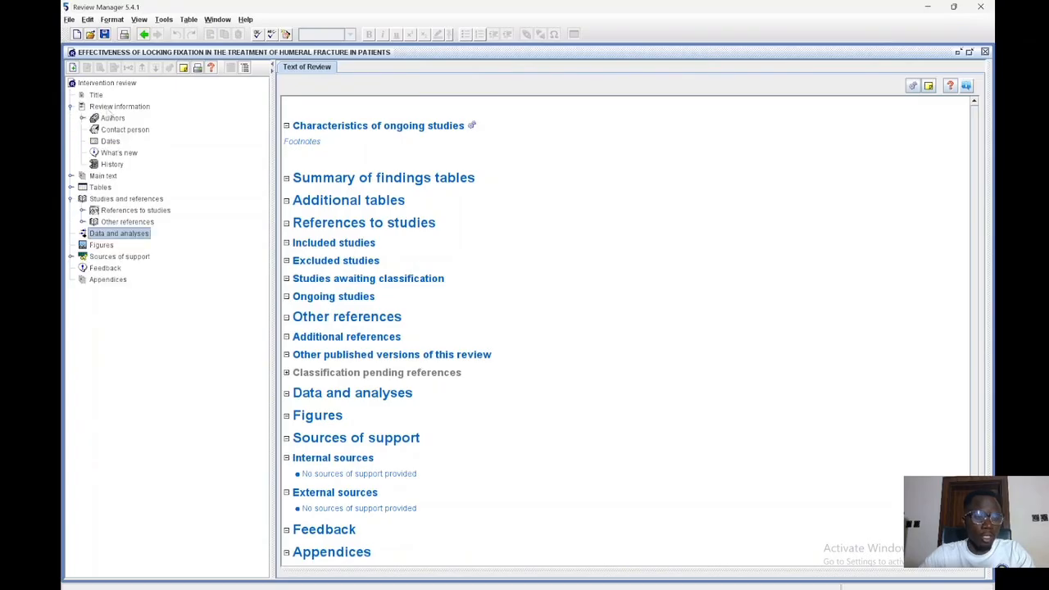
pyautogui.click(70, 176)
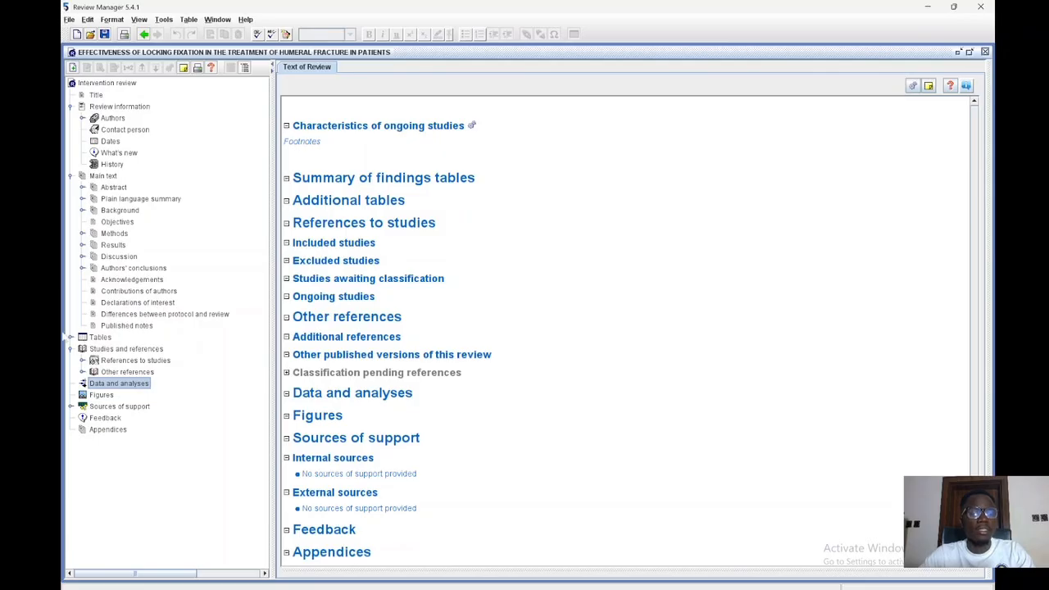
pyautogui.click(70, 338)
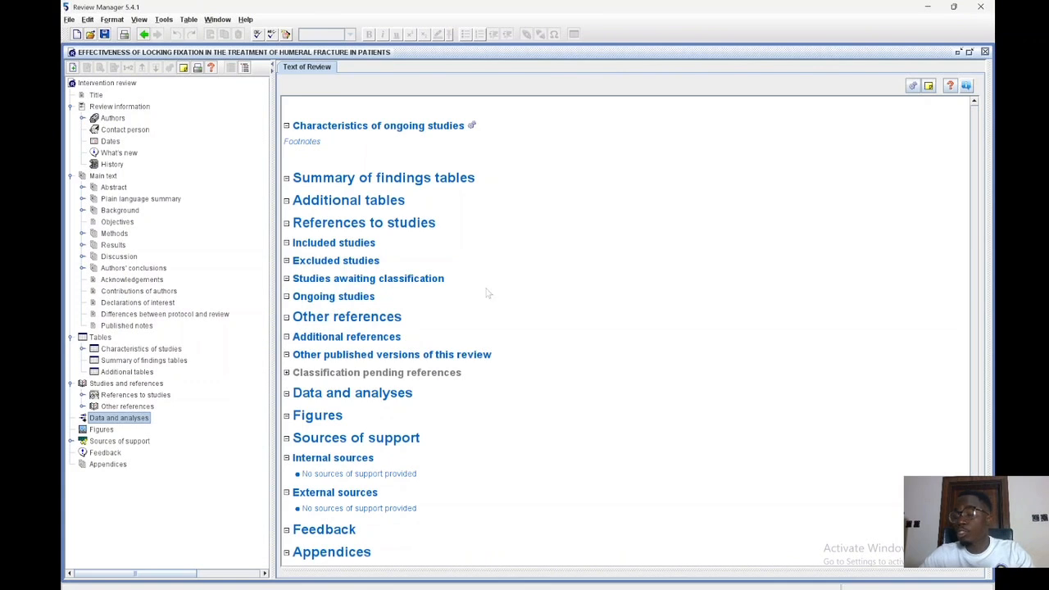
# - Expand References to studies and Other references to view their subentries, and select Data and analyses in the outline
pyautogui.click(105, 397)
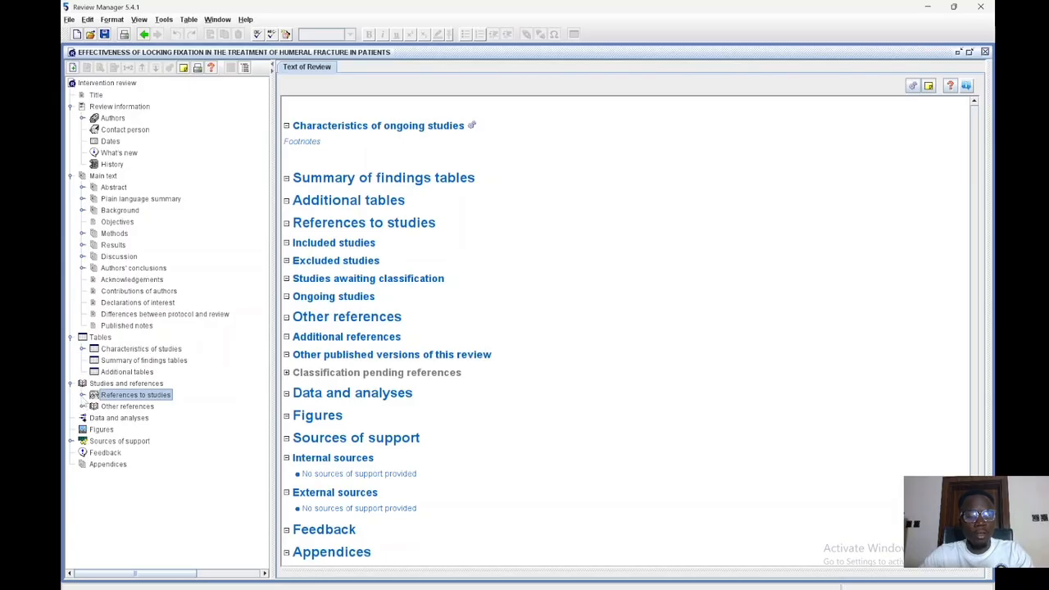
pyautogui.click(82, 394)
pyautogui.click(131, 418)
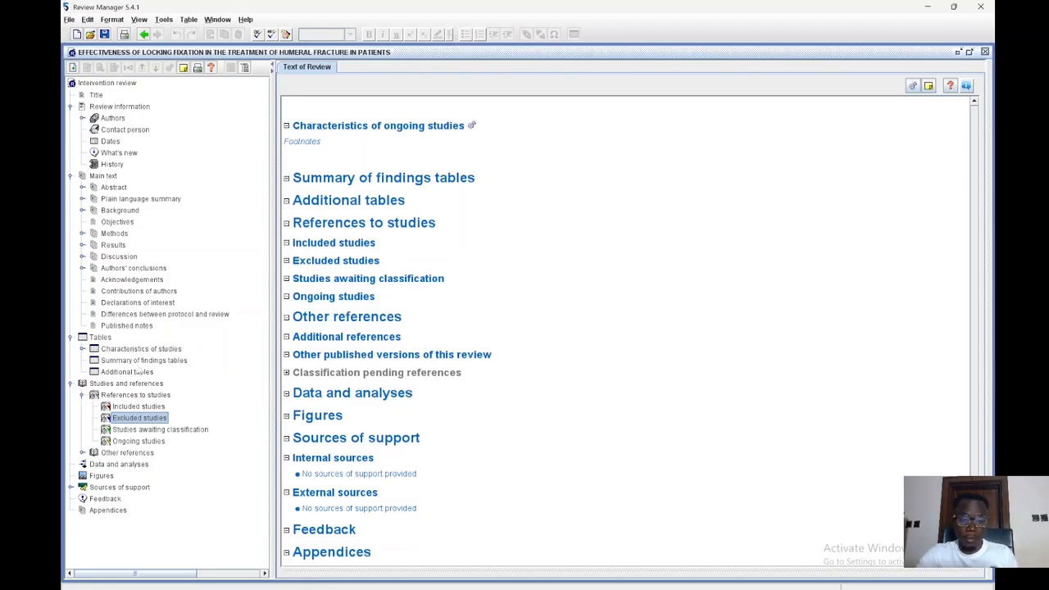
pyautogui.click(82, 453)
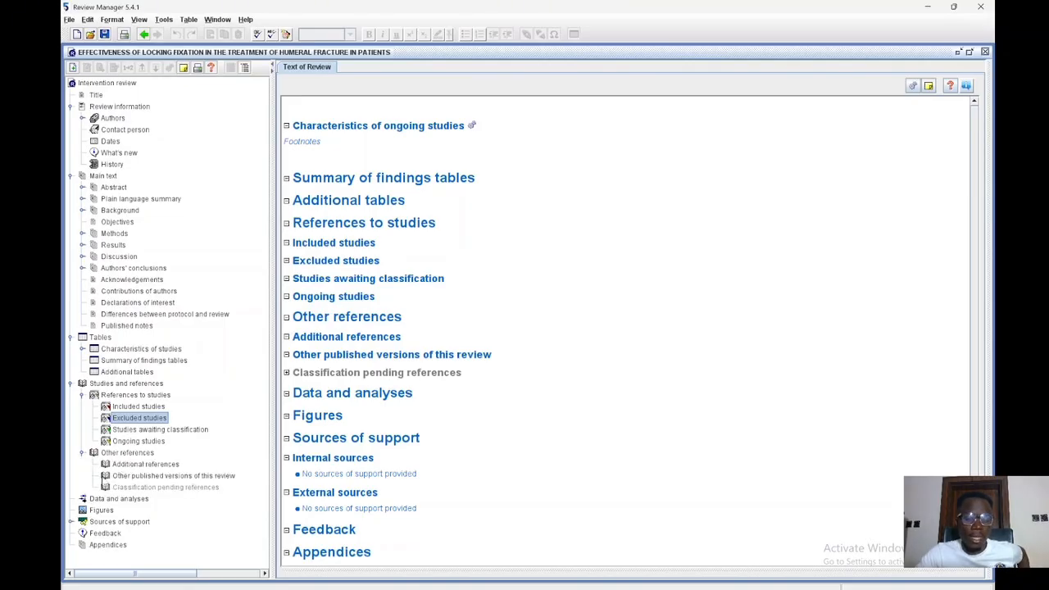
pyautogui.click(84, 500)
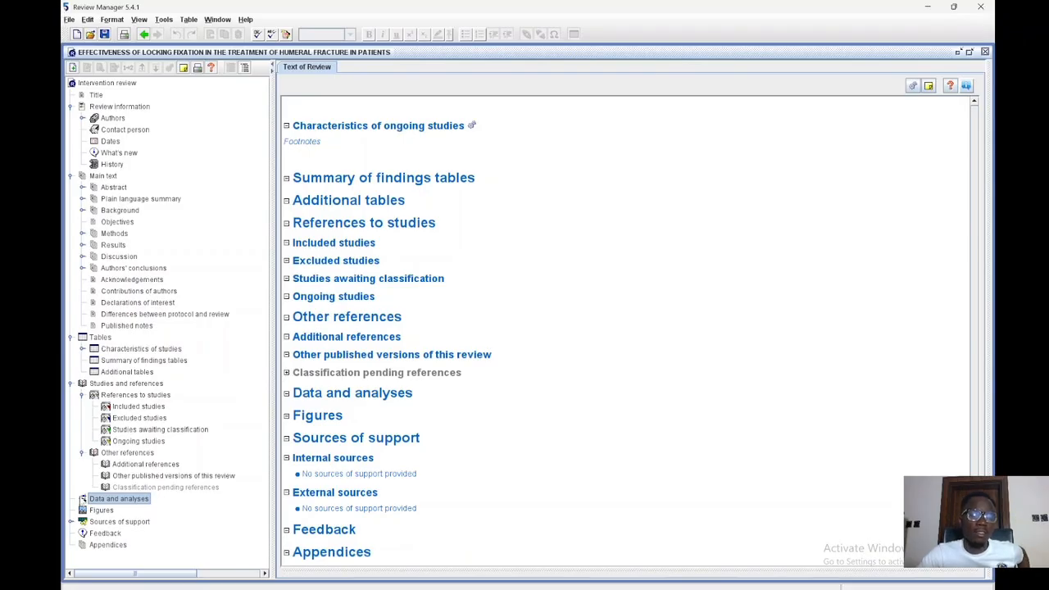
# - Look at the commands available for Data and analyses, such as Add Comparison, and dismiss them without choosing one
pyautogui.rightClick(107, 501)
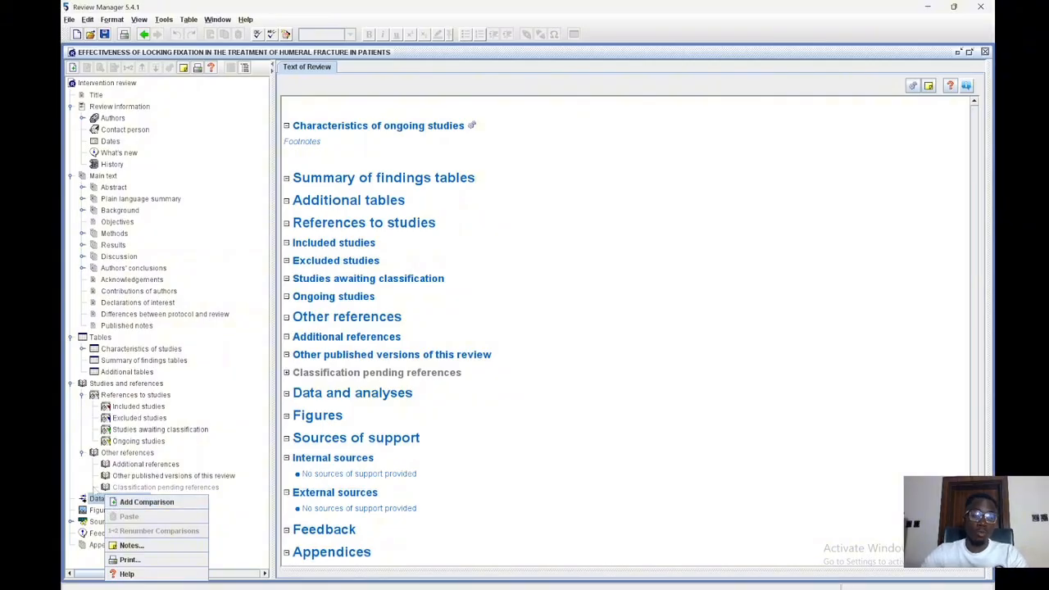
pyautogui.click(591, 372)
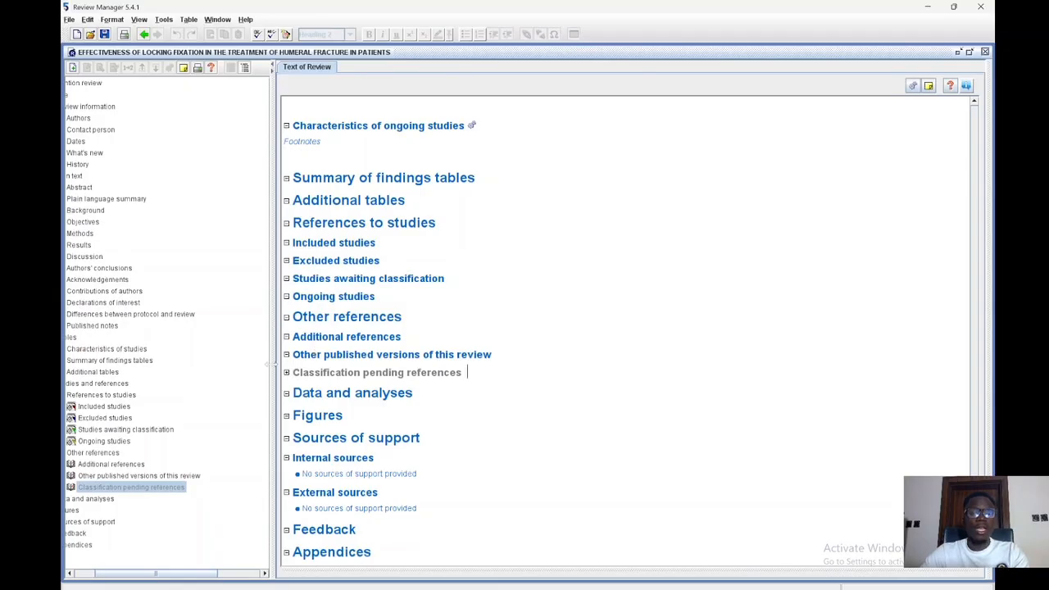
pyautogui.moveTo(148, 572); pyautogui.dragTo(91, 574)
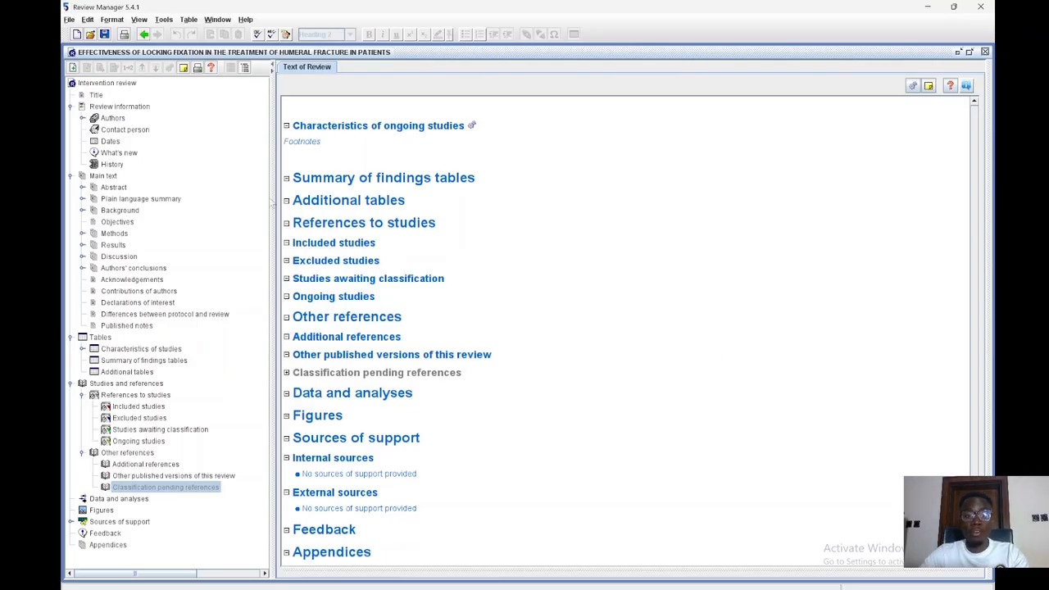
# - Switch to WPS Office and bring up the Meta-Analysis presentation from among the open documents
pyautogui.hotkey('alt', 'Tab')
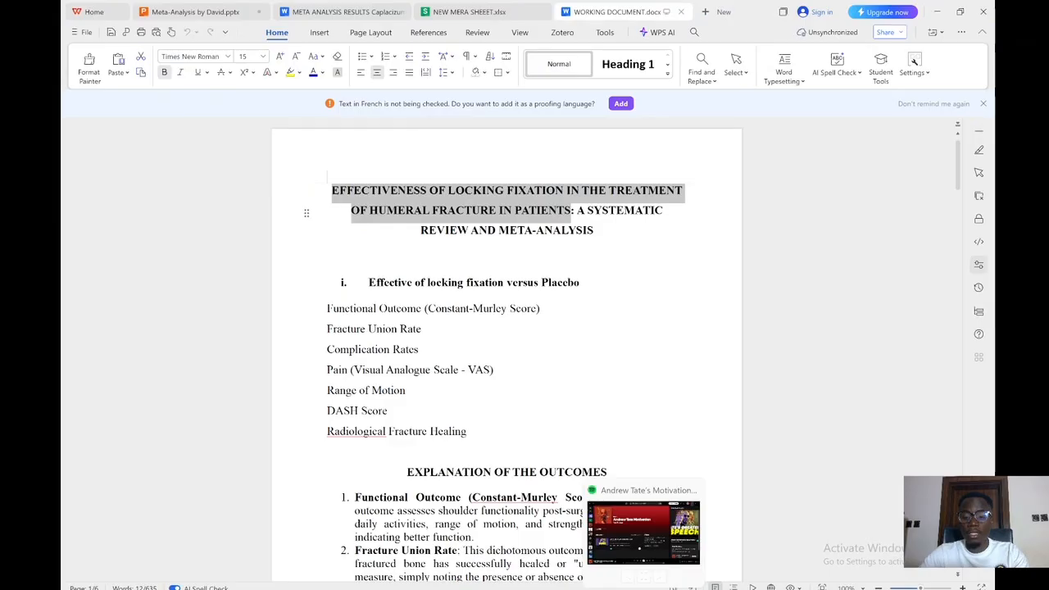
pyautogui.moveTo(744, 589)
pyautogui.hotkey('alt', 'Tab')
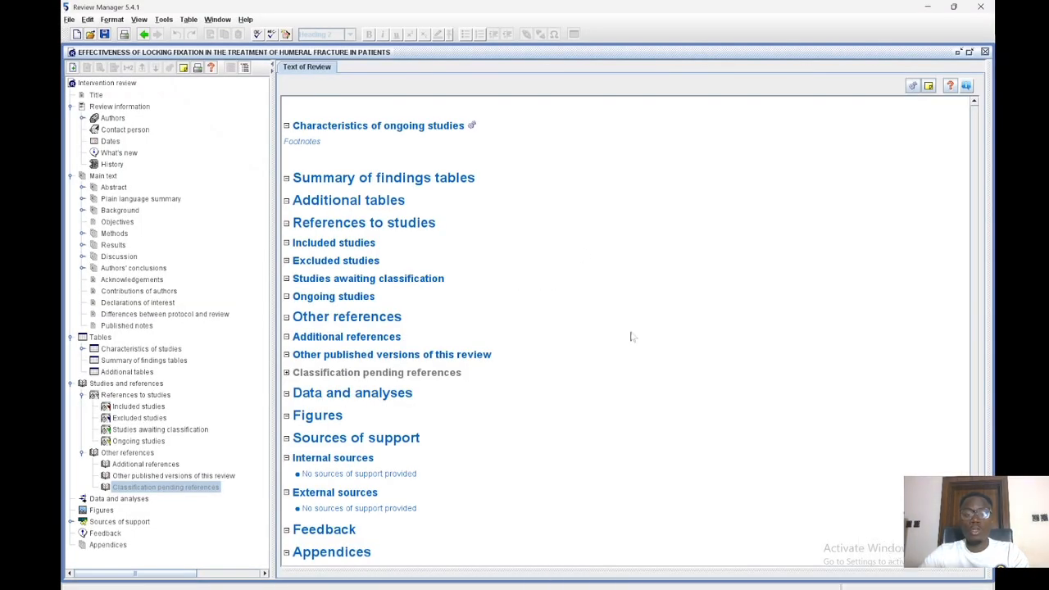
pyautogui.hotkey('alt', 'Tab')
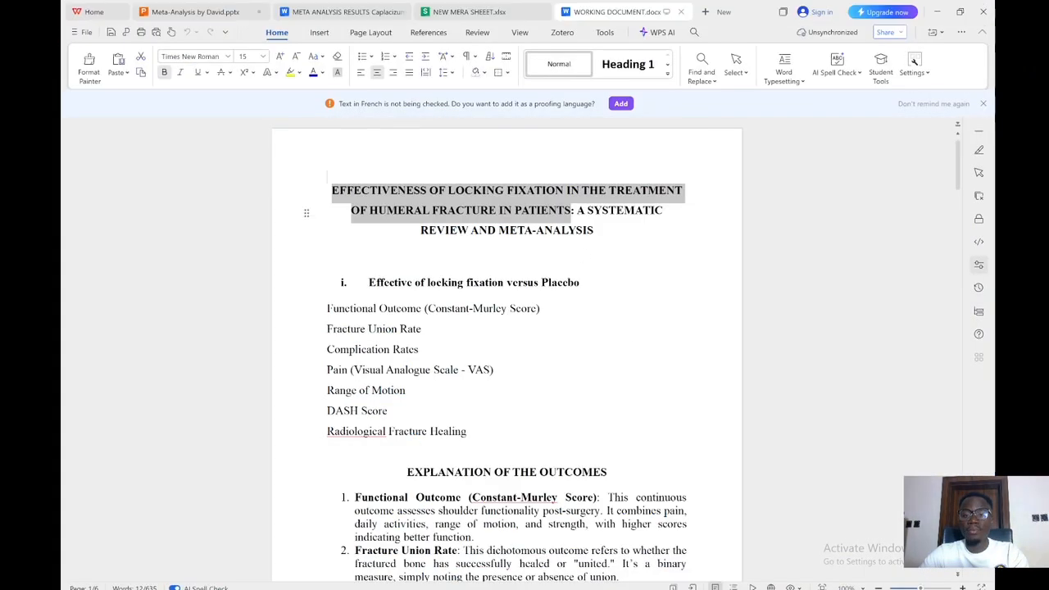
pyautogui.click(463, 11)
pyautogui.click(344, 11)
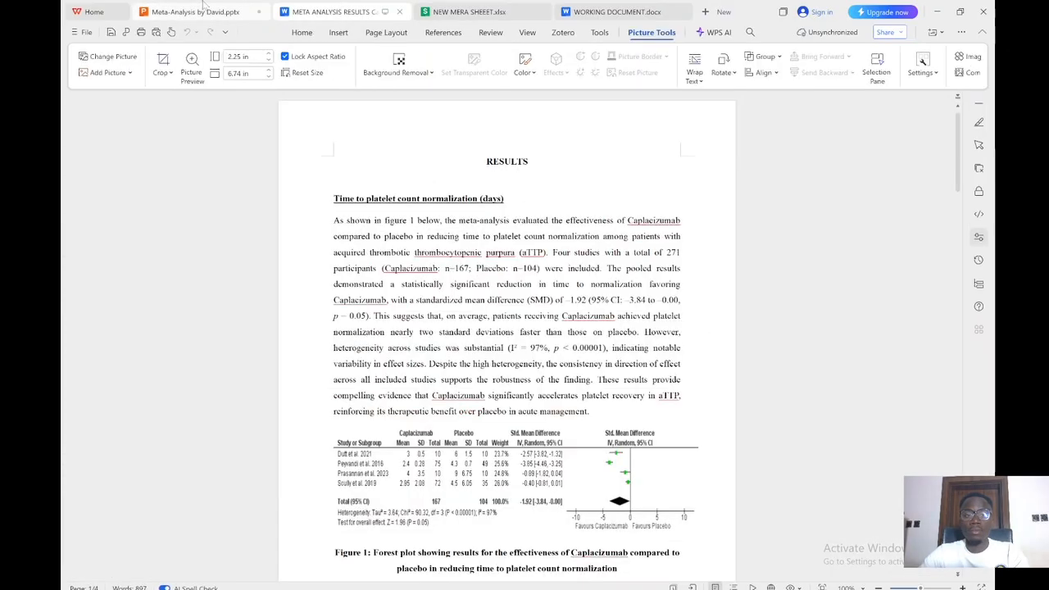
pyautogui.click(195, 12)
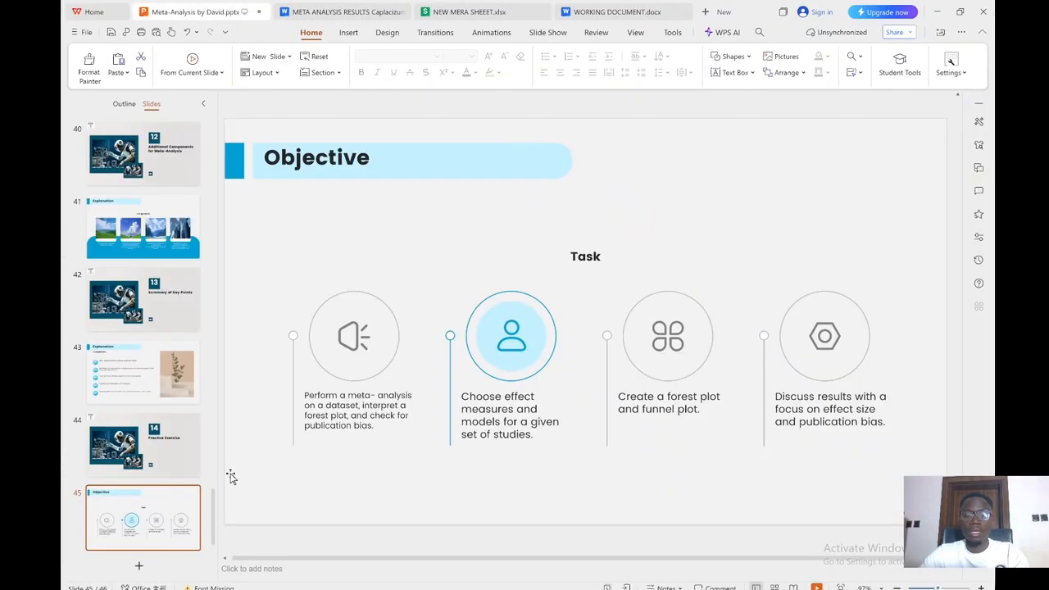
# - Page back through the presentation from the Objective slide to the Main Sections slide, number 28
pyautogui.scroll(2, 211, 502)
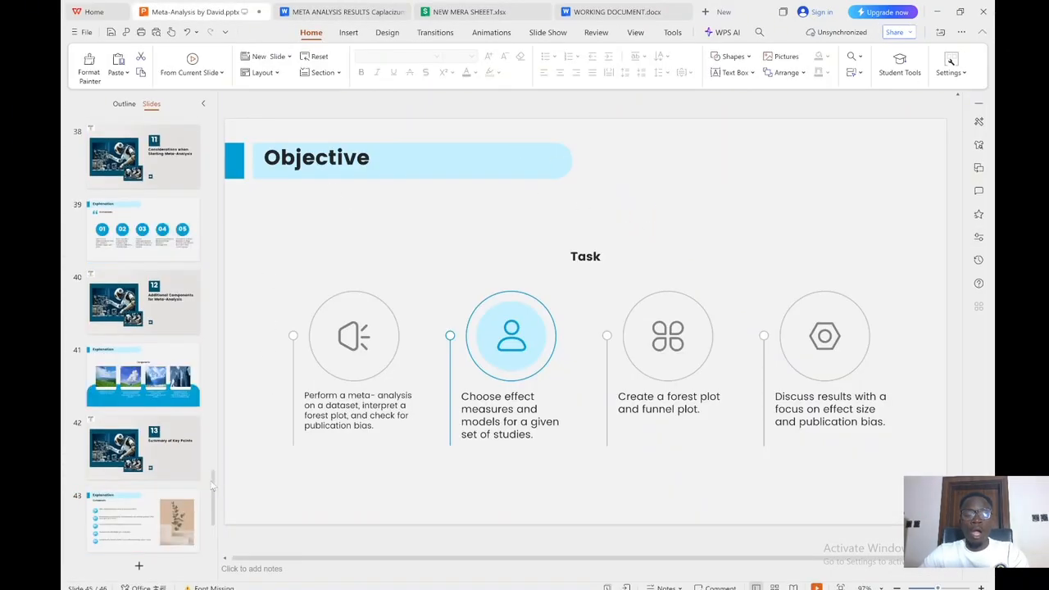
pyautogui.click(143, 301)
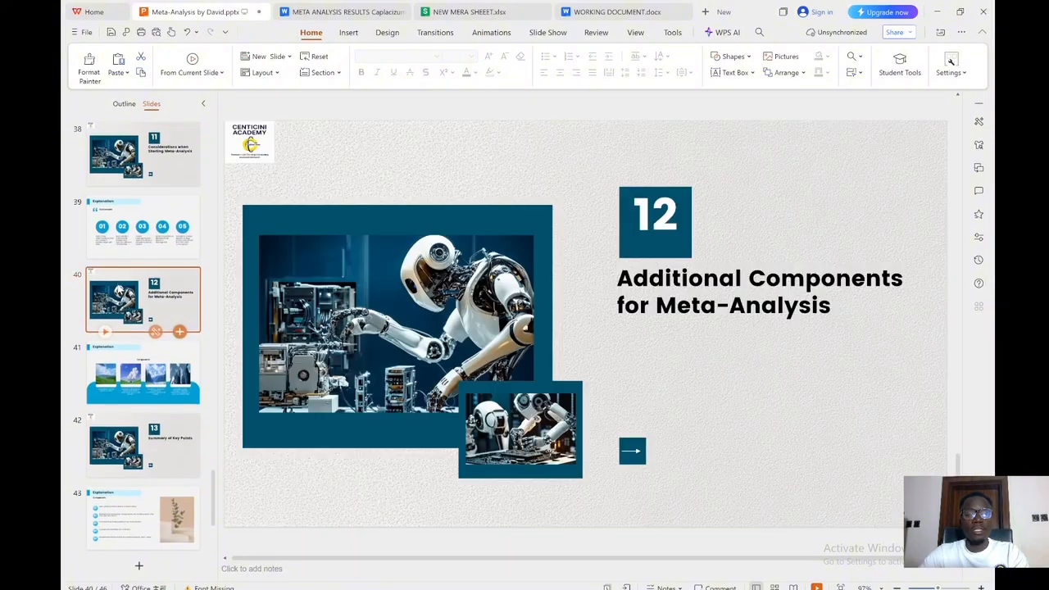
pyautogui.click(121, 230)
pyautogui.press('Up')
pyautogui.press('Up')
pyautogui.press('Up')
pyautogui.press('Up')
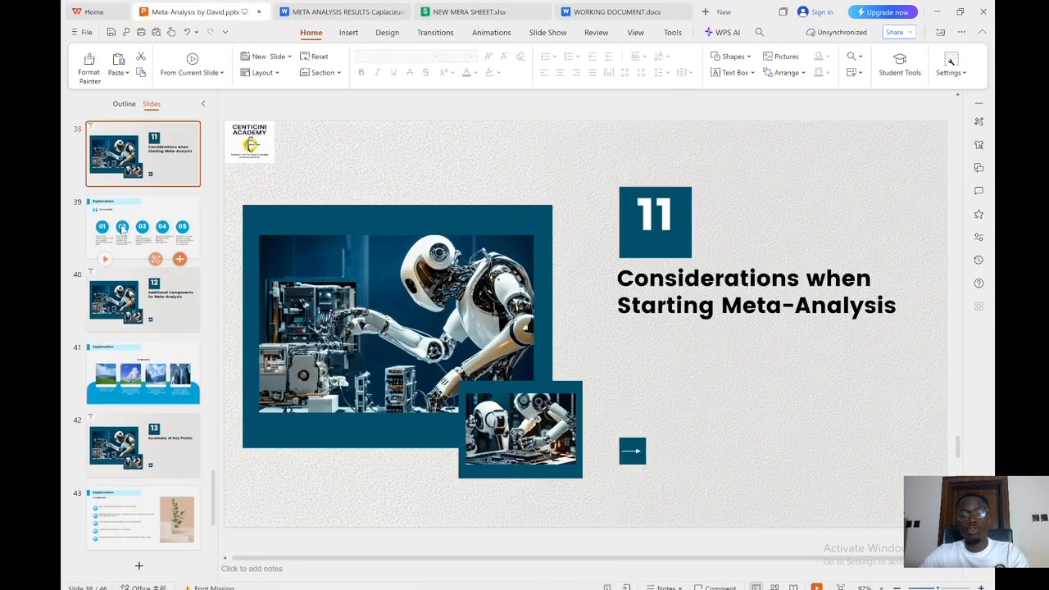
pyautogui.press('Up')
pyautogui.press('Up')
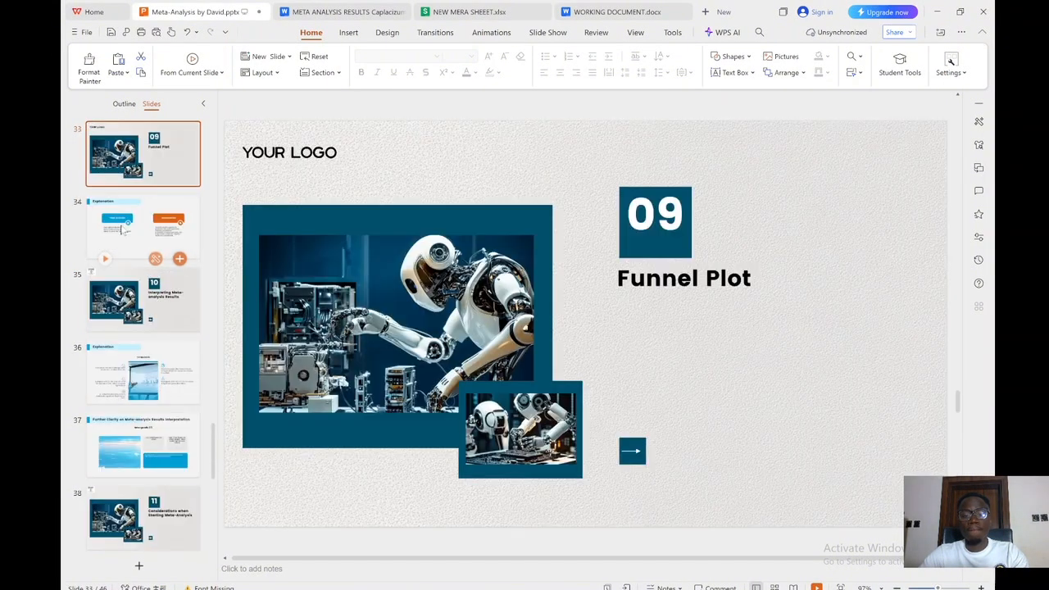
pyautogui.press('Up')
pyautogui.press('Up')
pyautogui.press('Up')
pyautogui.press('Up')
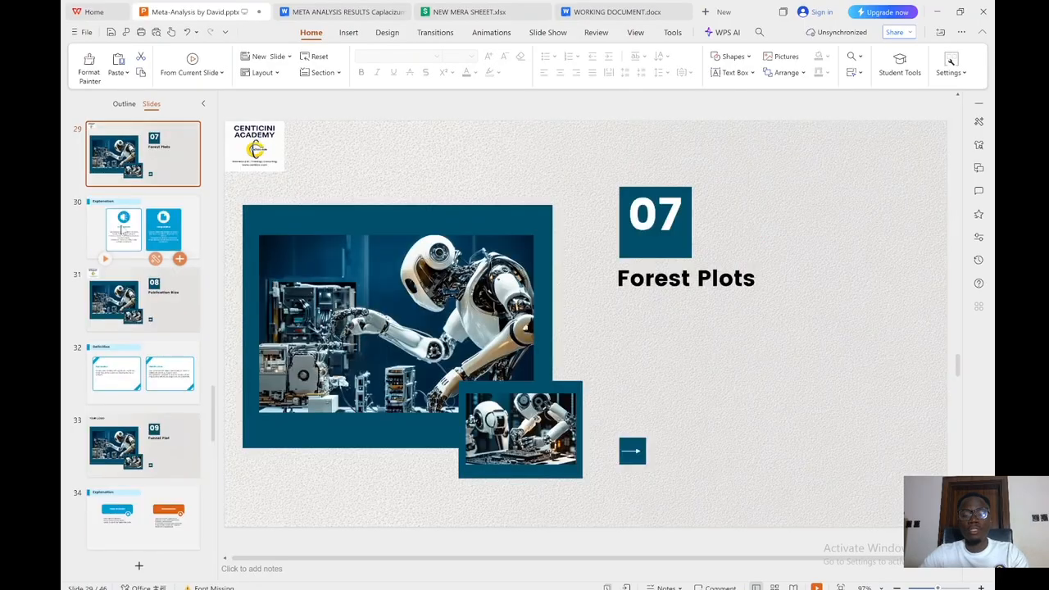
pyautogui.press('Up')
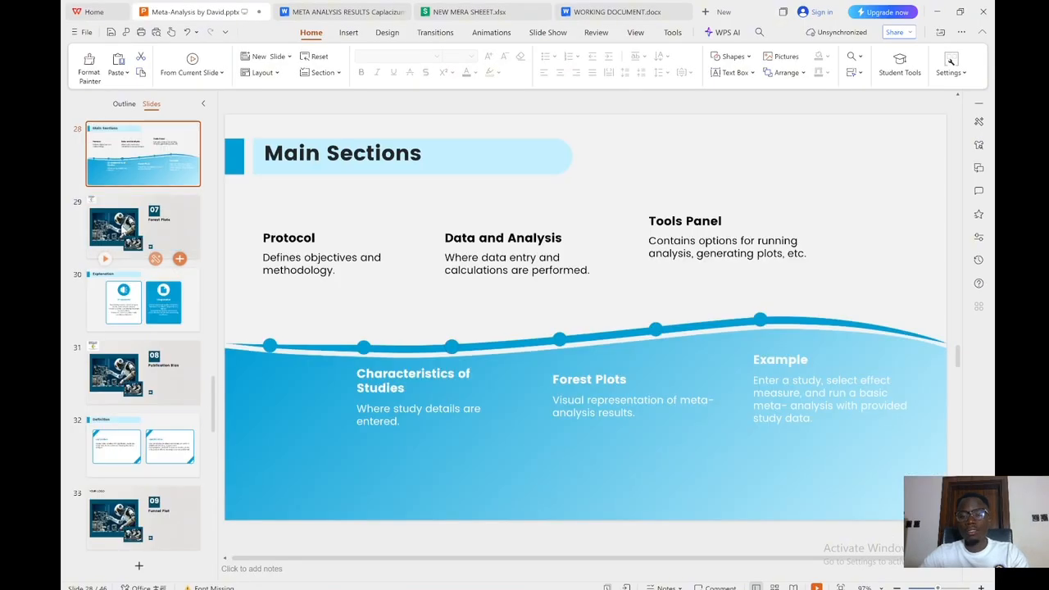
# - Page forward from the Main Sections slide past Publication Bias to the slides on interpreting meta-analysis results
pyautogui.press('Down')
pyautogui.press('Down')
pyautogui.press('Down')
pyautogui.press('Down')
pyautogui.press('Down')
pyautogui.press('Down')
pyautogui.press('Down')
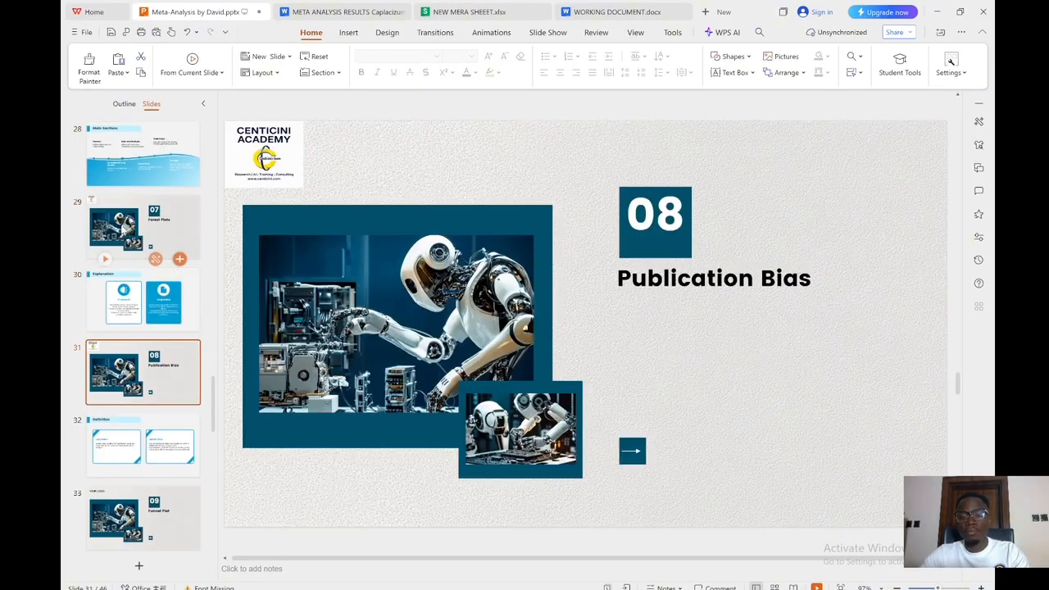
pyautogui.press('Down')
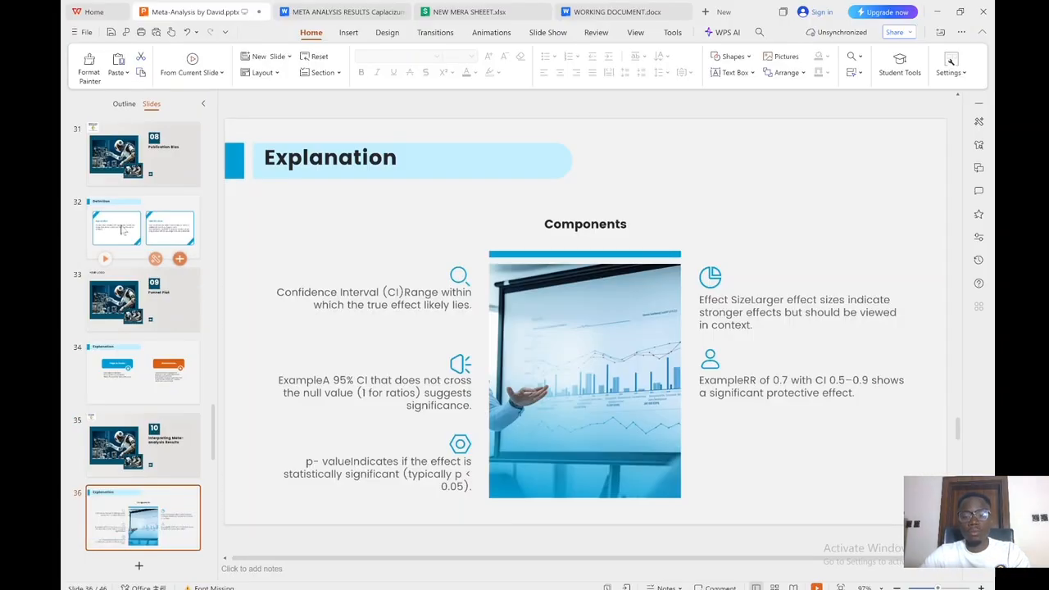
pyautogui.press('Down')
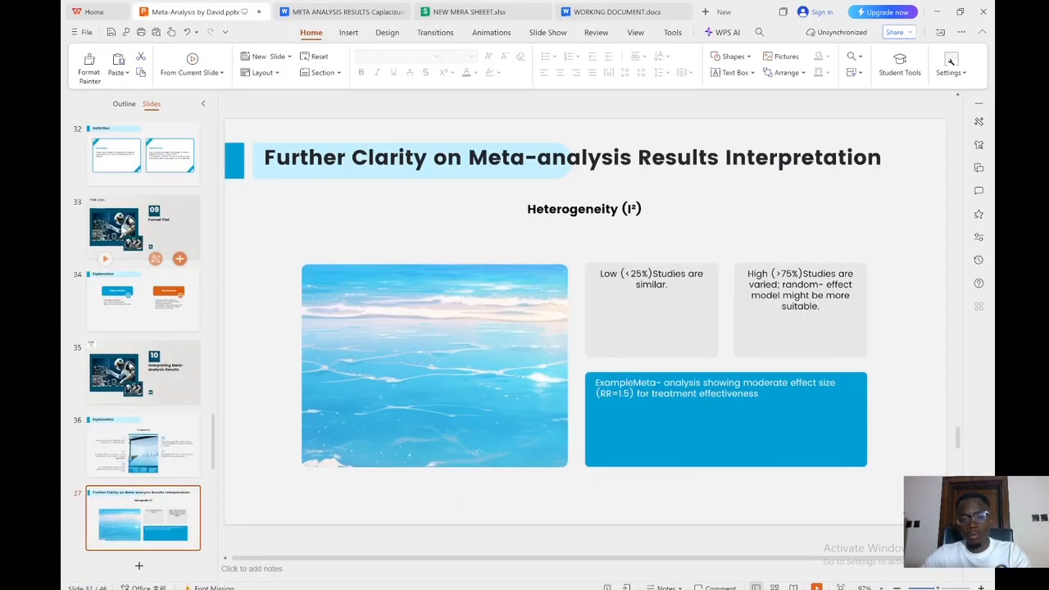
pyautogui.press('Down')
pyautogui.press('Down')
# - Return to the Main Sections slide and open the Forest Plots title slide, number 29
pyautogui.press('Up')
pyautogui.press('Up')
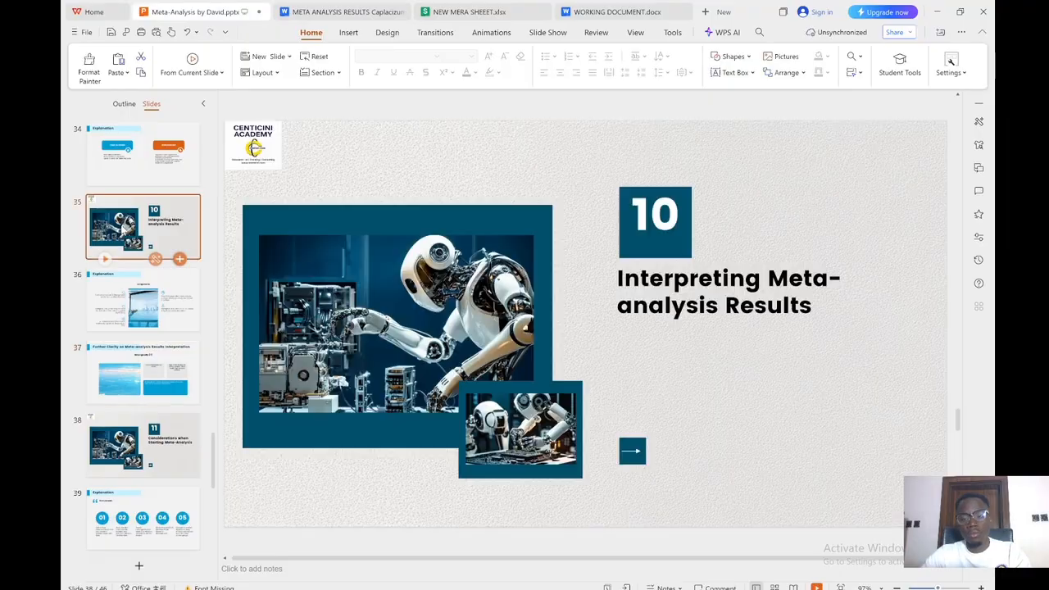
pyautogui.press('Up')
pyautogui.press('Up')
pyautogui.press('Up')
pyautogui.press('Up')
pyautogui.press('Up')
pyautogui.press('Up')
pyautogui.press('Up')
pyautogui.press('Up')
pyautogui.press('Up')
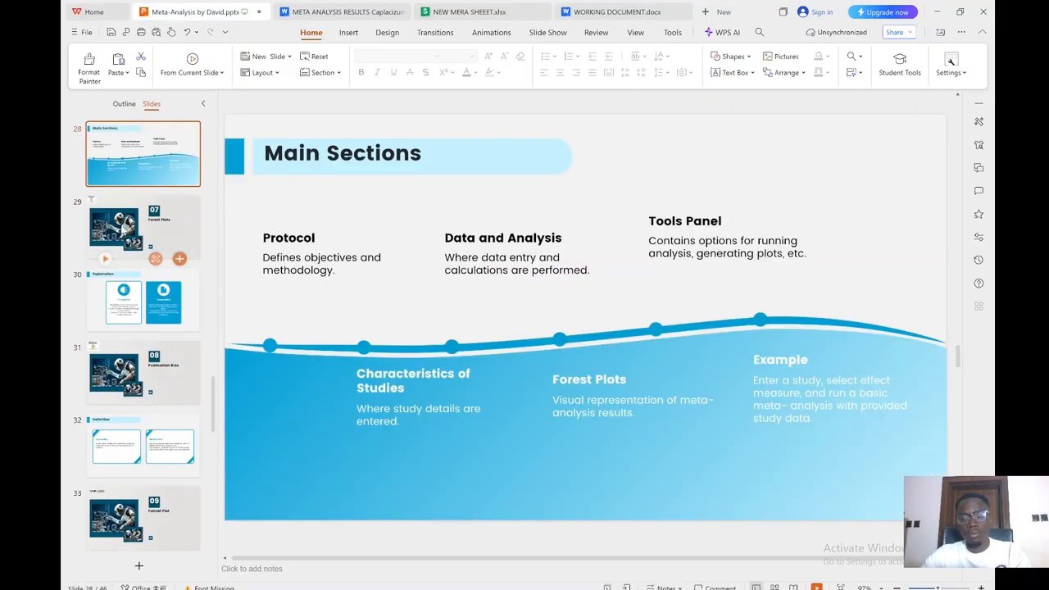
pyautogui.click(123, 232)
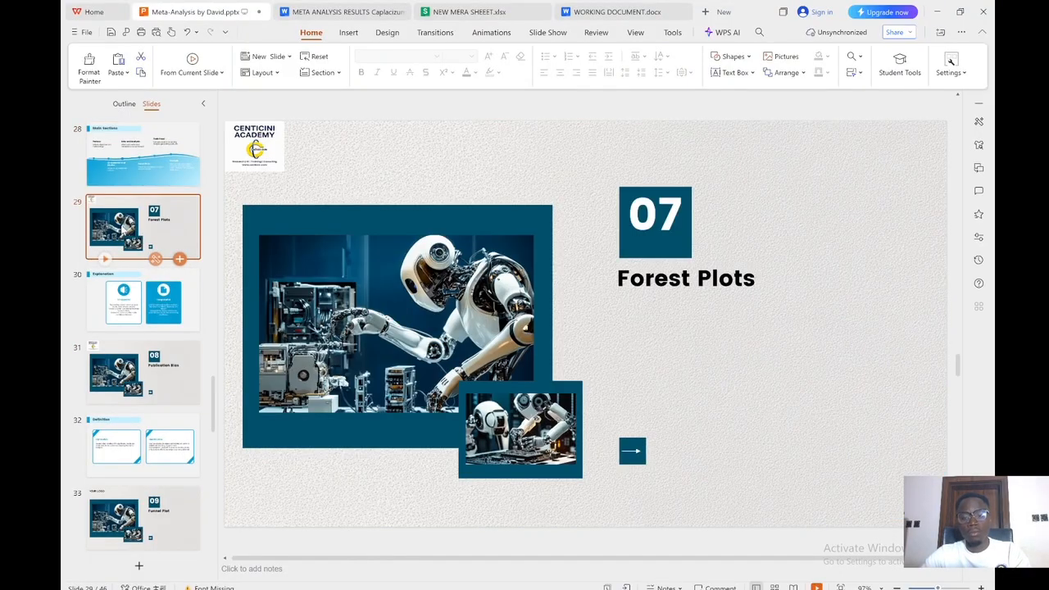
# - Page back from the Forest Plots slide to the RevMan Interface Walkthrough title slide, number 27
pyautogui.press('Up')
pyautogui.press('Up')
pyautogui.press('Up')
pyautogui.press('Down')
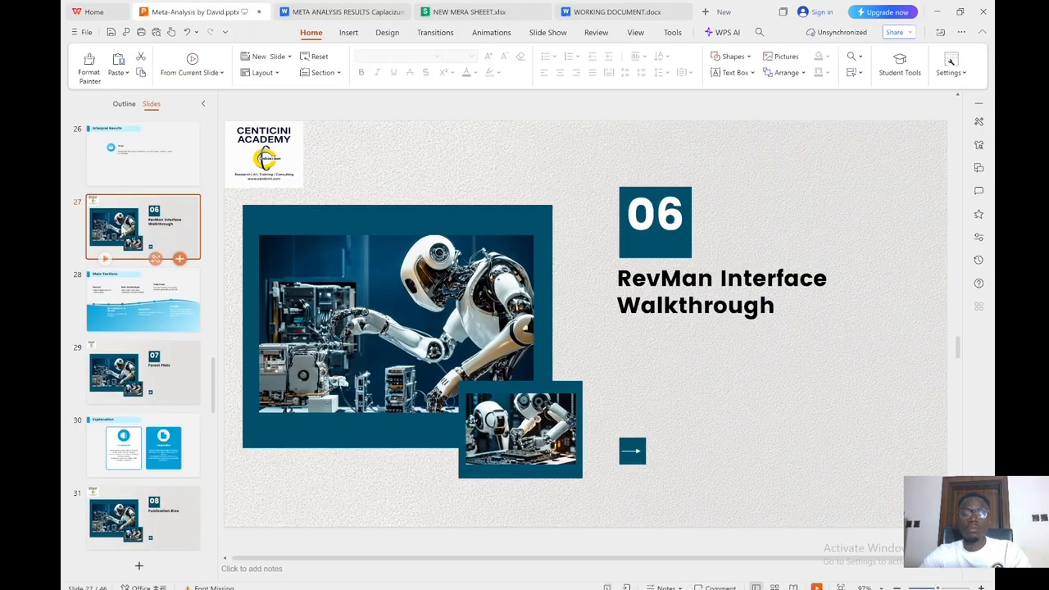
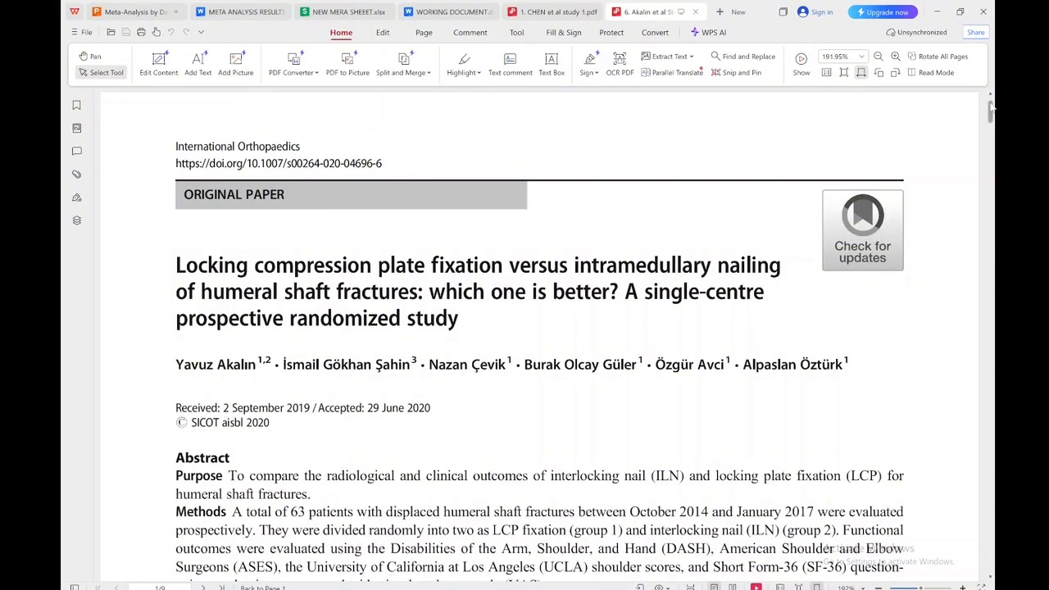
# - Read the abstract of the paper comparing locking compression plate fixation with intramedullary nailing for humeral shaft fractures
pyautogui.scroll(-3, 771, 137)
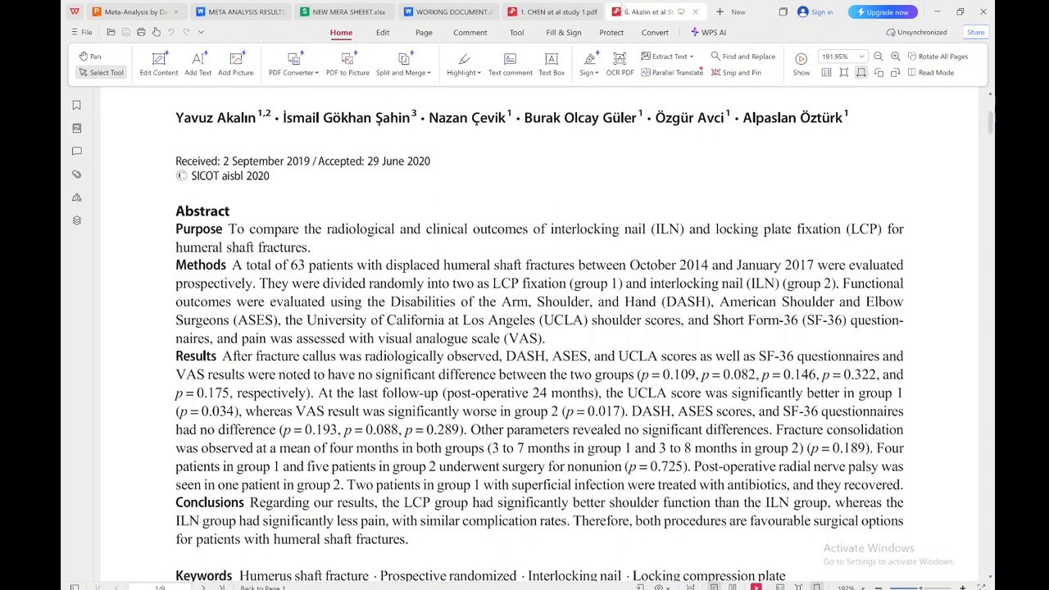
pyautogui.moveTo(581, 5)
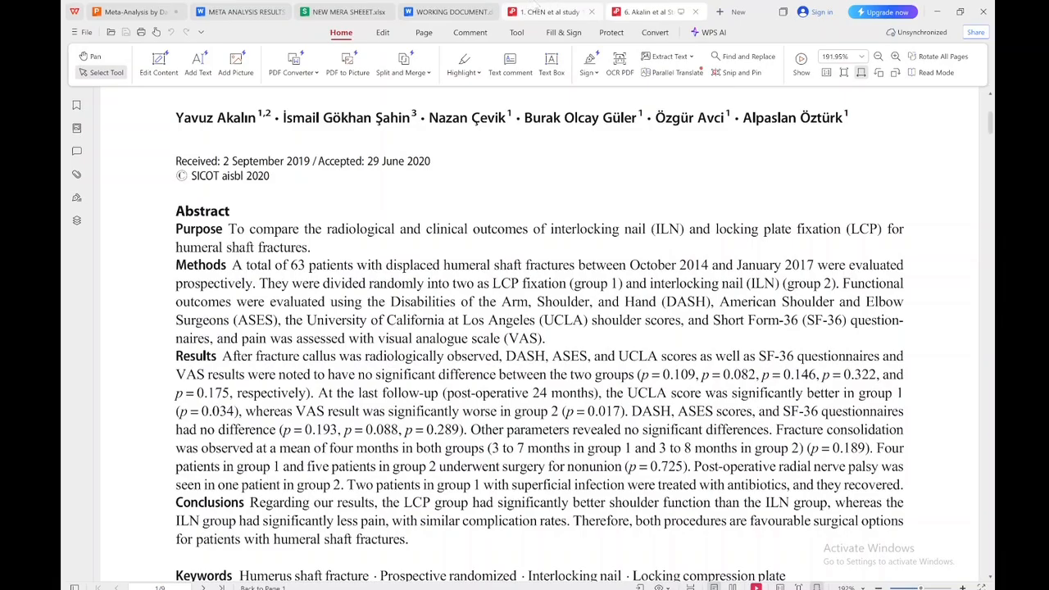
pyautogui.click(541, 4)
pyautogui.click(657, 7)
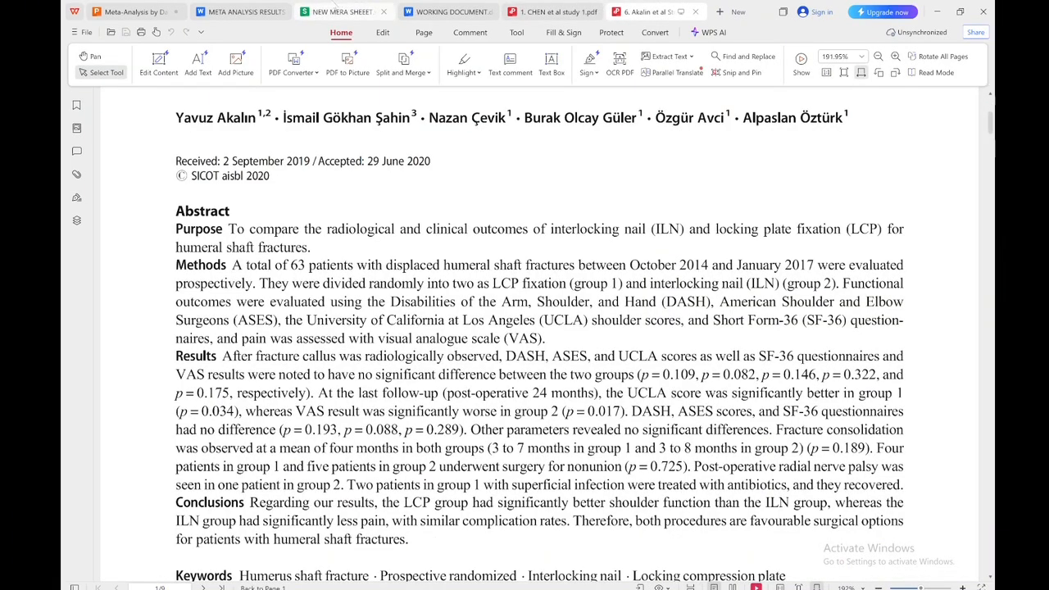
# - Go through the open meta-analysis results and spreadsheet to WORKING DOCUMENT and view its list of outcomes
pyautogui.click(254, 6)
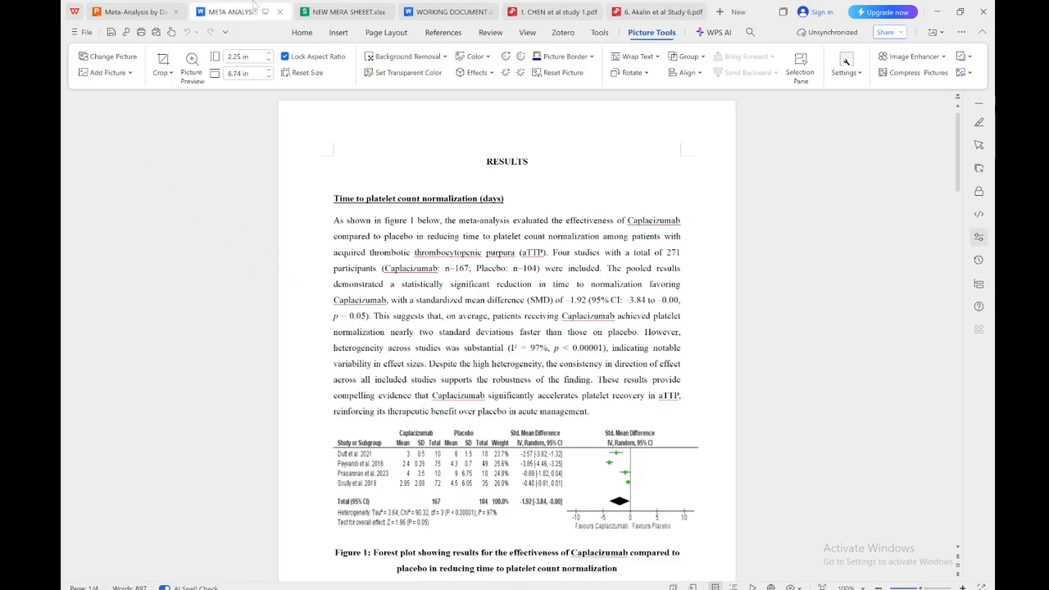
pyautogui.click(346, 7)
pyautogui.click(459, 10)
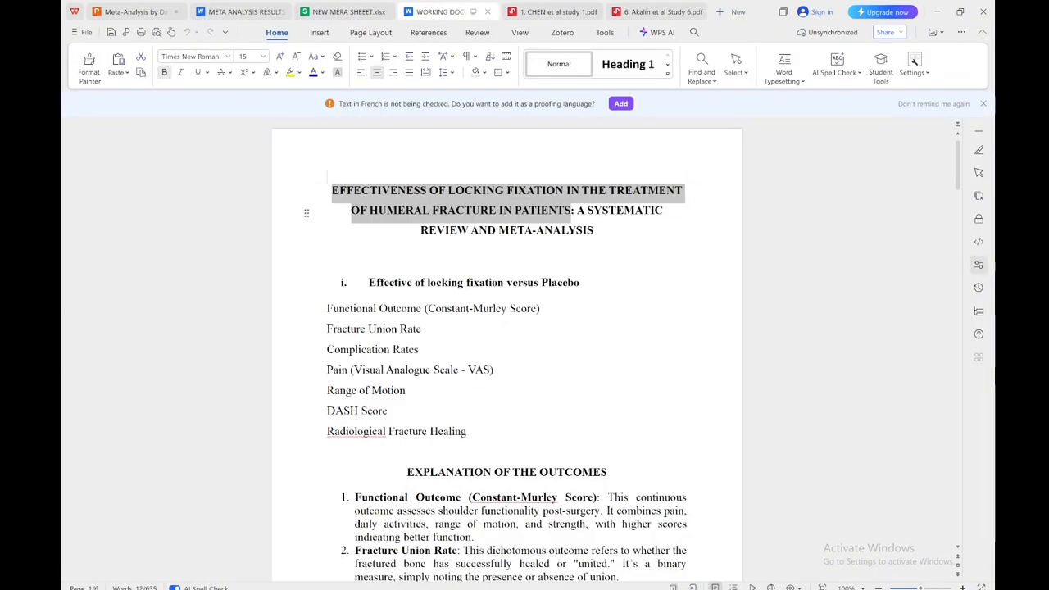
pyautogui.moveTo(661, 588)
pyautogui.click(424, 330)
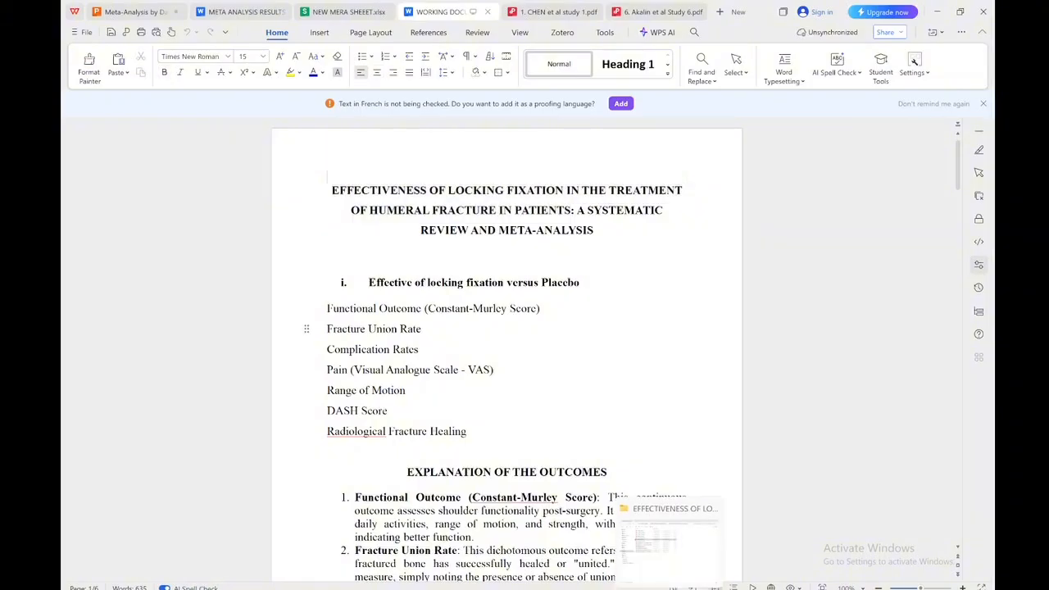
# - Switch to Review Manager and select the Included studies section under References to studies
pyautogui.click(390, 545)
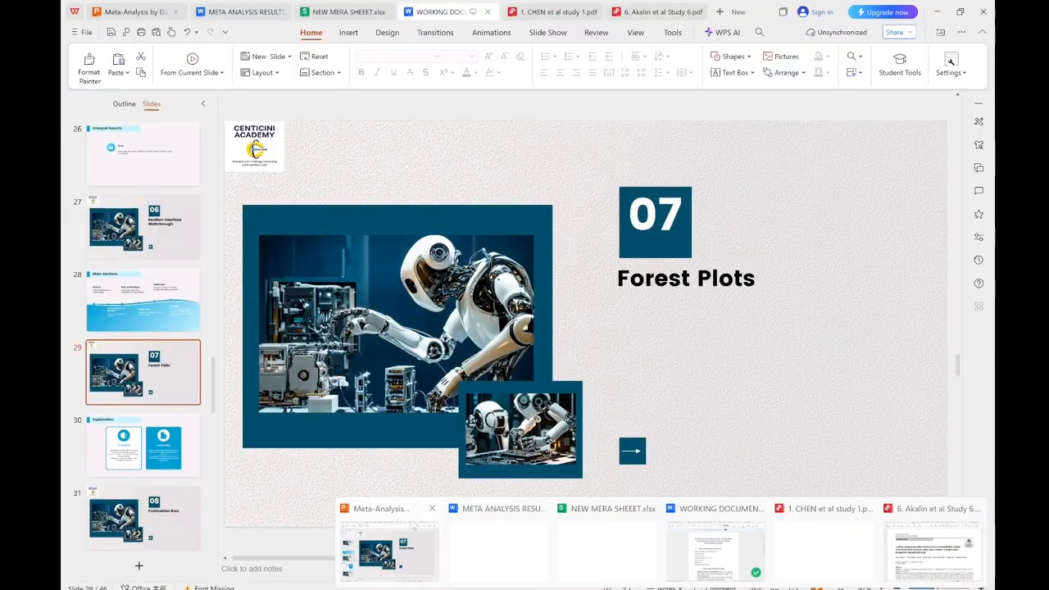
pyautogui.click(681, 562)
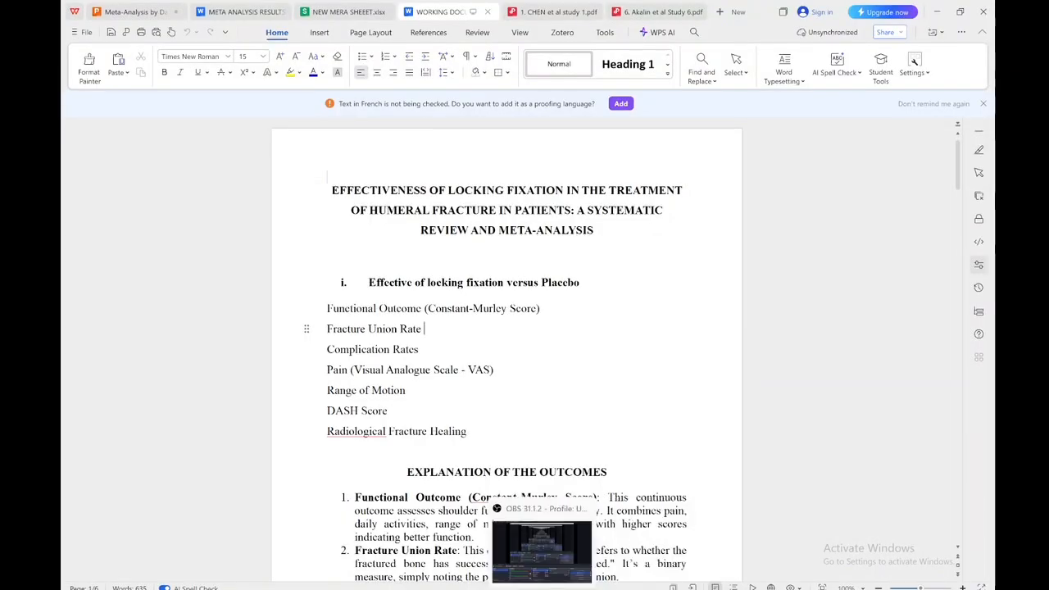
pyautogui.click(706, 588)
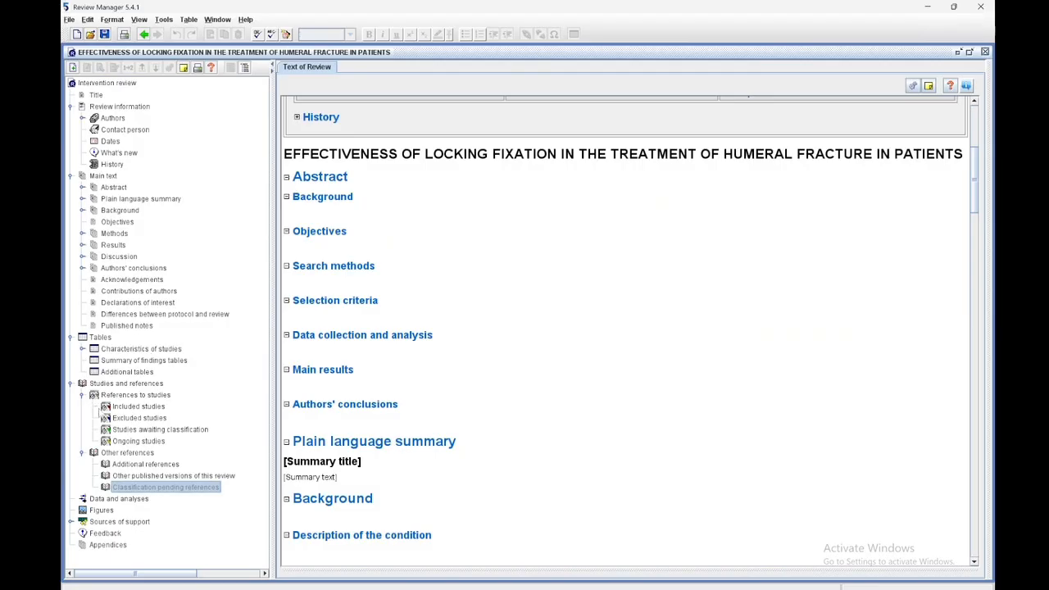
pyautogui.click(116, 407)
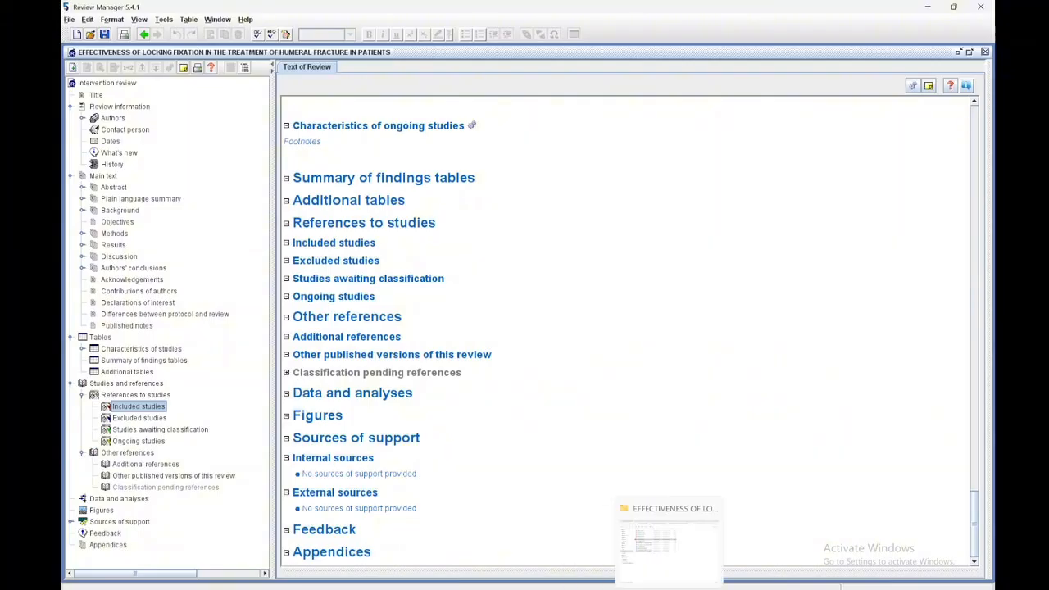
# - Open WORKING DOCUMENT from the EFFECTIVENESS OF LOCKING FIXATION PRACTICE folder and examine the All Outcomes in Studies table
pyautogui.click(670, 588)
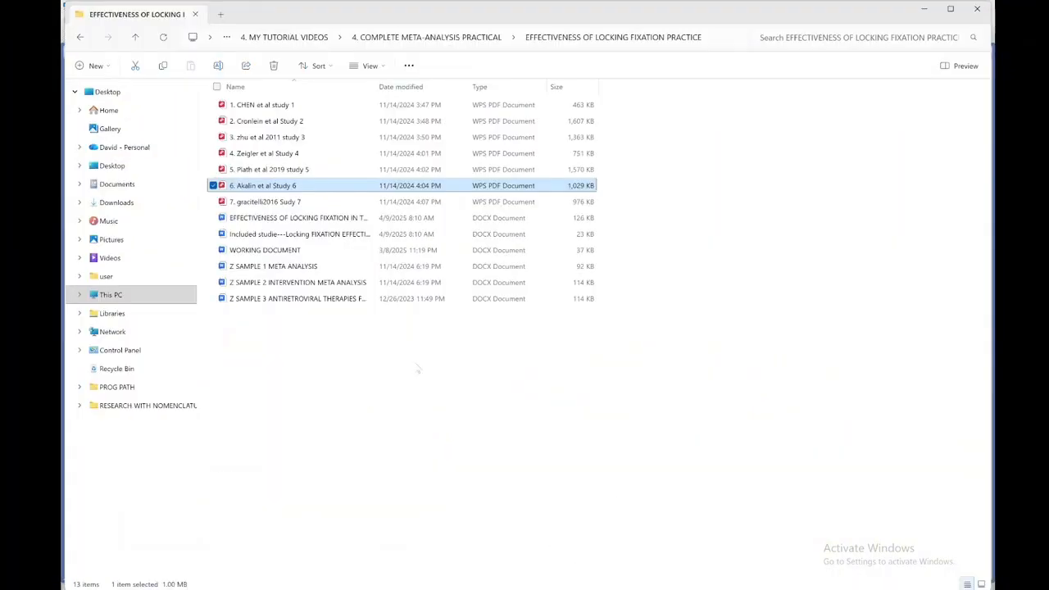
pyautogui.click(282, 251)
pyautogui.doubleClick(282, 252)
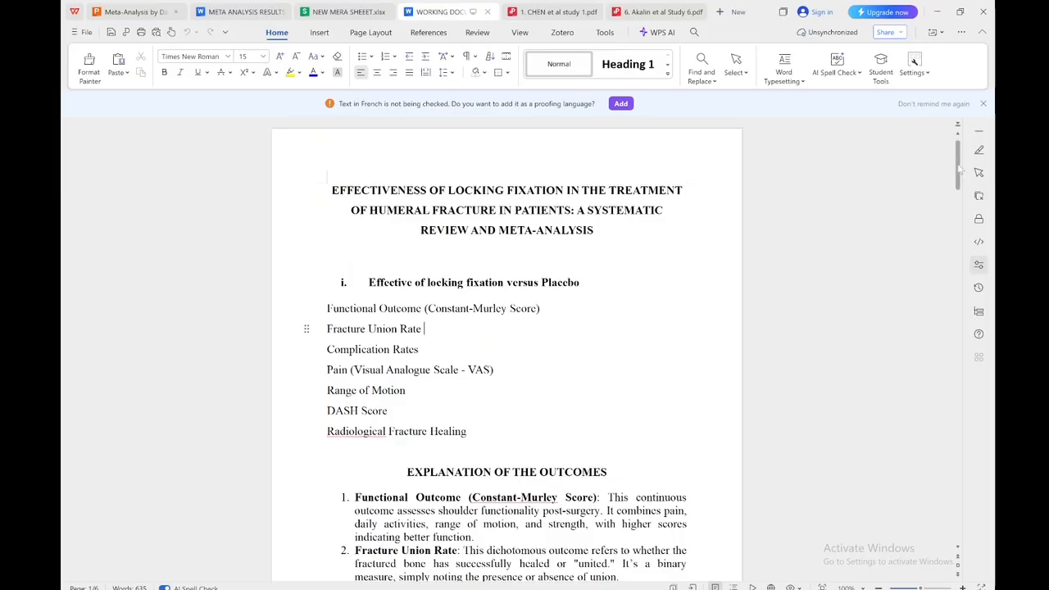
pyautogui.moveTo(957, 164)
pyautogui.mouseDown()
pyautogui.moveTo(948, 534)
pyautogui.moveTo(926, 222)
pyautogui.moveTo(928, 249)
pyautogui.mouseUp()
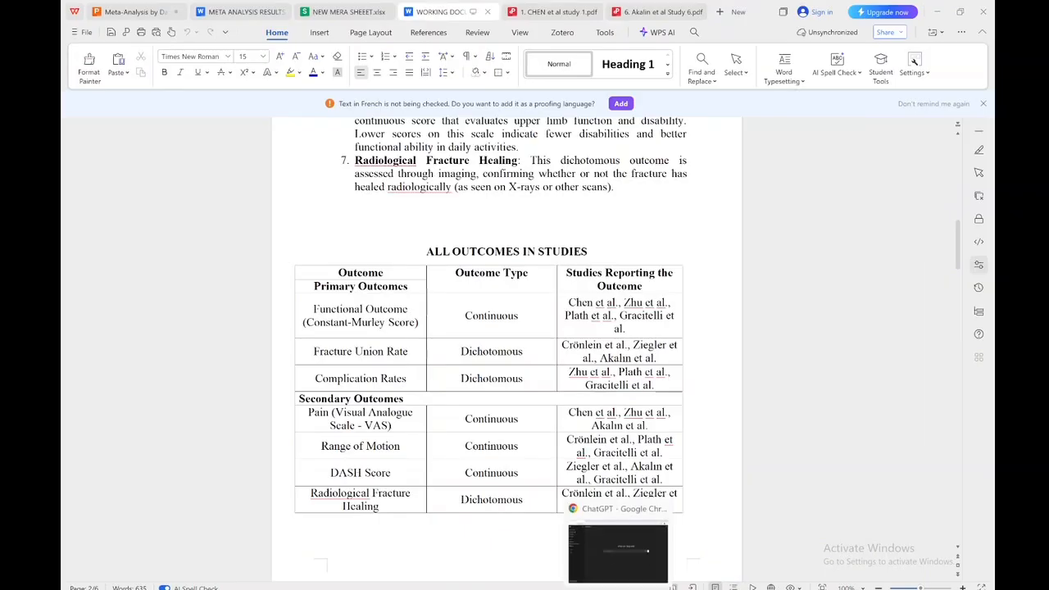
pyautogui.click(622, 551)
pyautogui.click(622, 550)
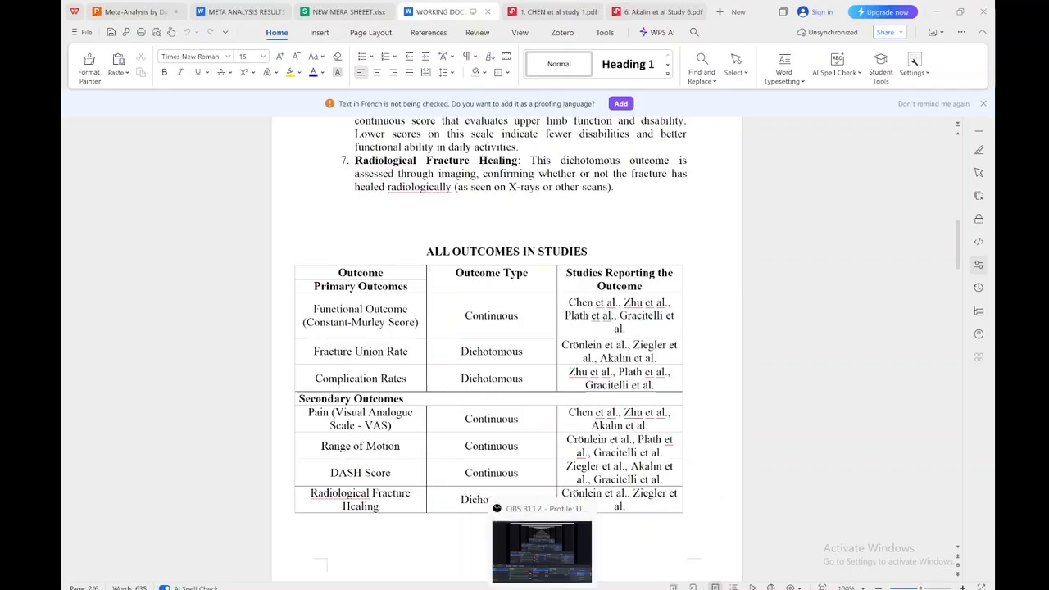
# - Open the included studies document from the locking fixation practice folder and highlight the first author's surname in reference 1
pyautogui.moveTo(661, 587)
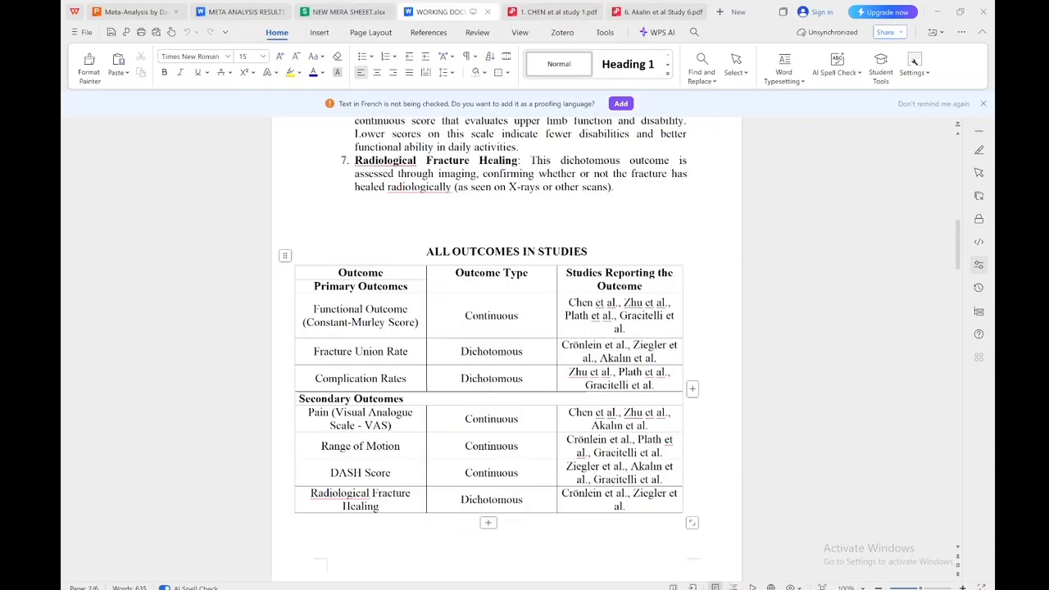
pyautogui.moveTo(721, 584)
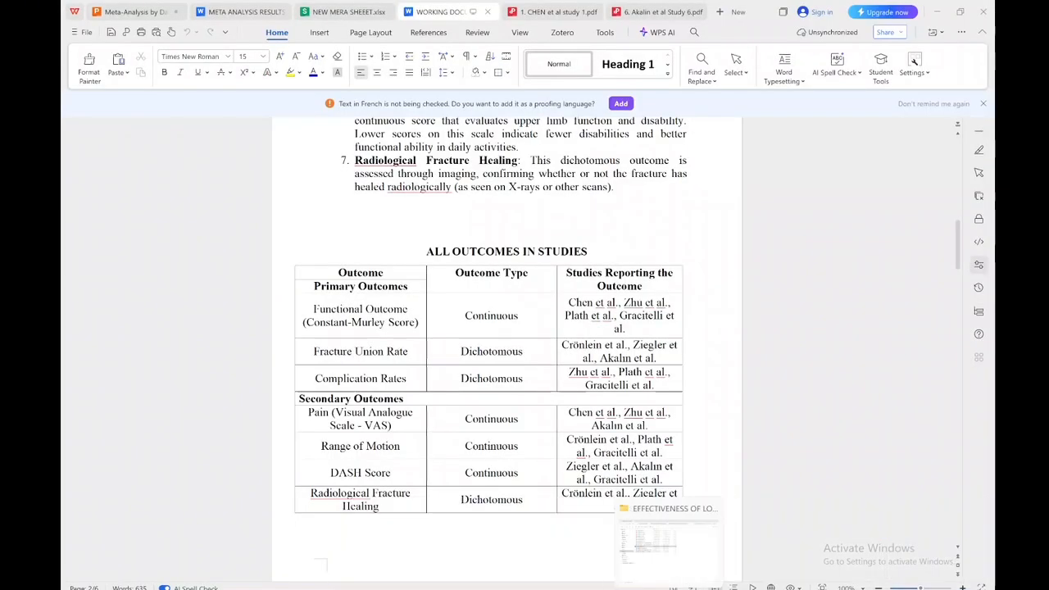
pyautogui.click(630, 544)
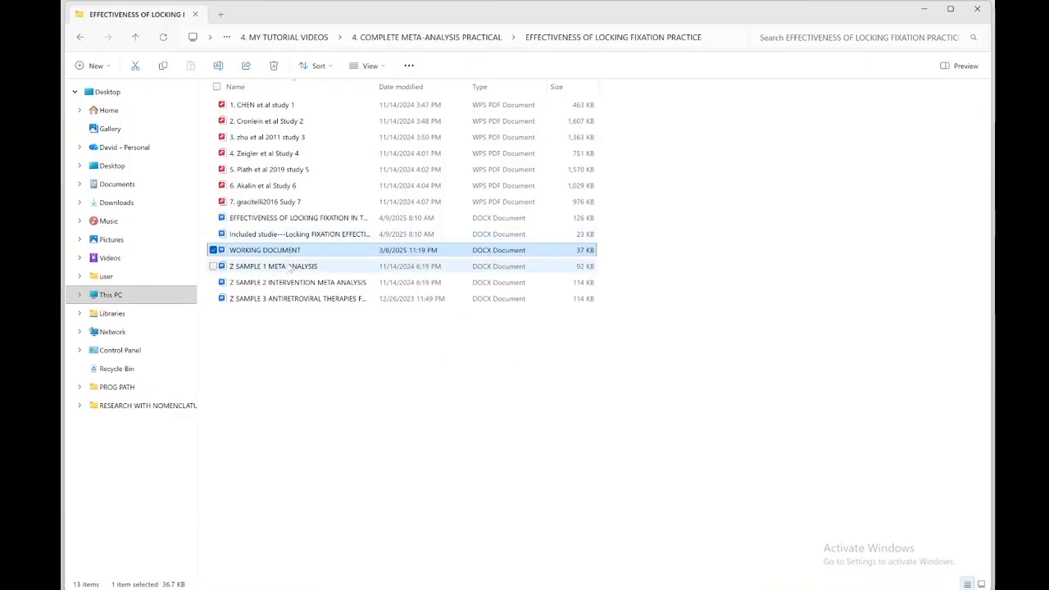
pyautogui.click(298, 237)
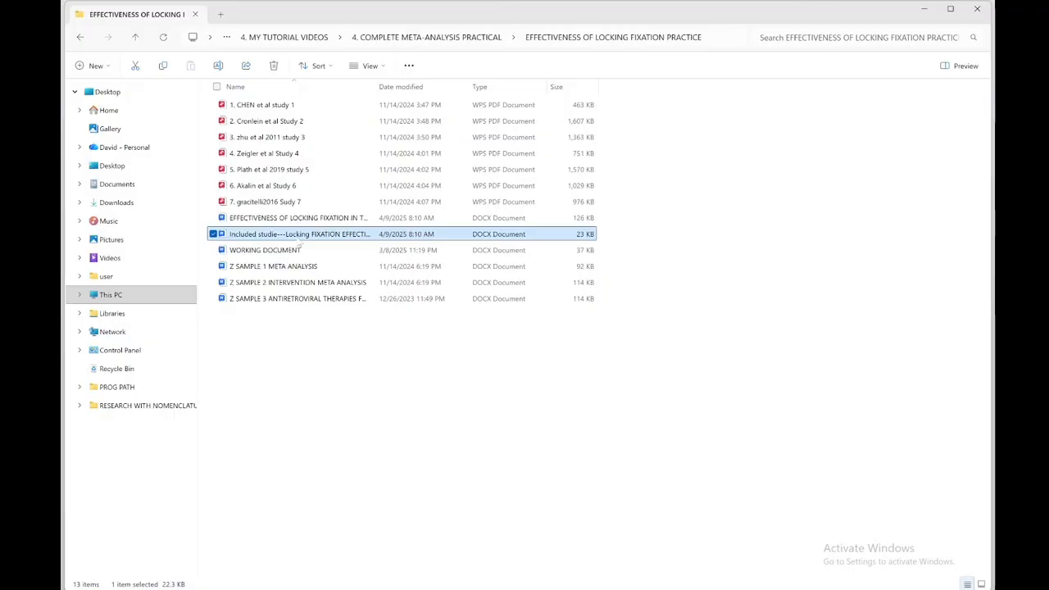
pyautogui.doubleClick(300, 237)
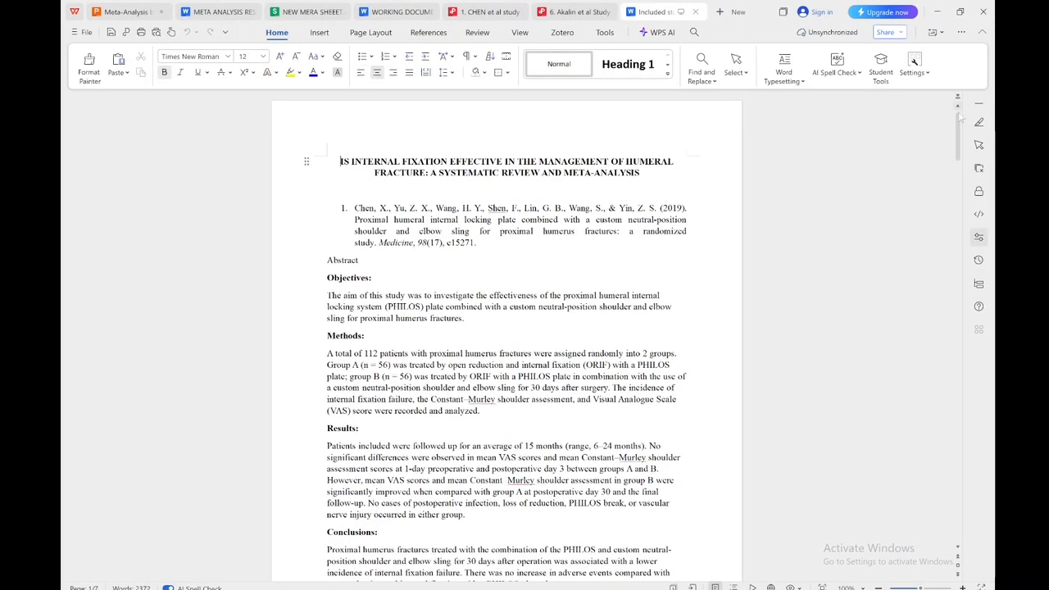
pyautogui.moveTo(960, 119)
pyautogui.mouseDown()
pyautogui.moveTo(961, 128)
pyautogui.moveTo(964, 117)
pyautogui.mouseUp()
pyautogui.doubleClick(365, 208)
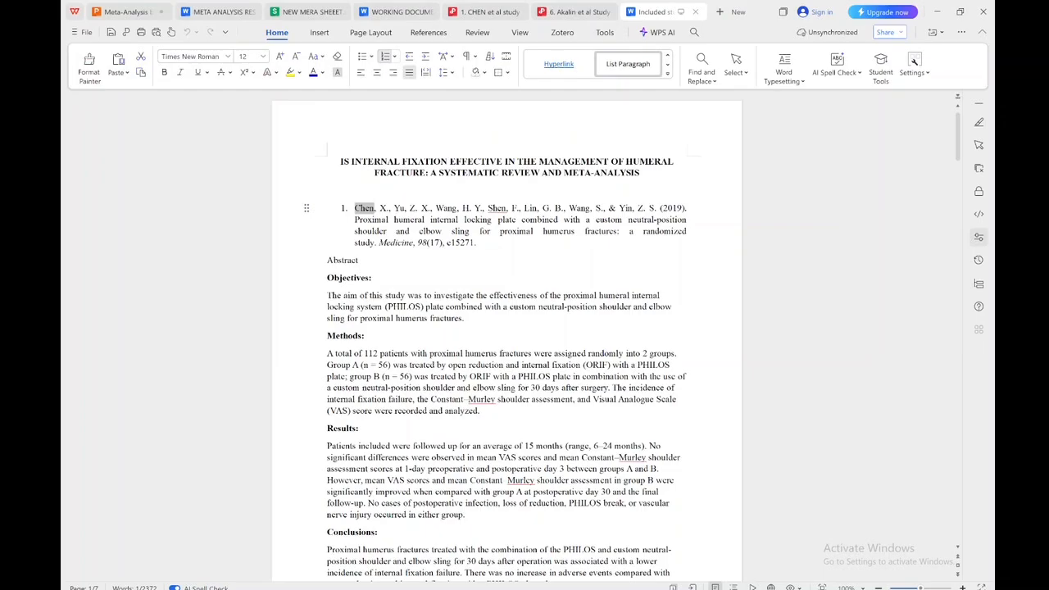
# - Try to add an included study in Review Manager with the first author's surname plus "et al. 2019" as ID, published data only, year 2019
pyautogui.click(942, 512)
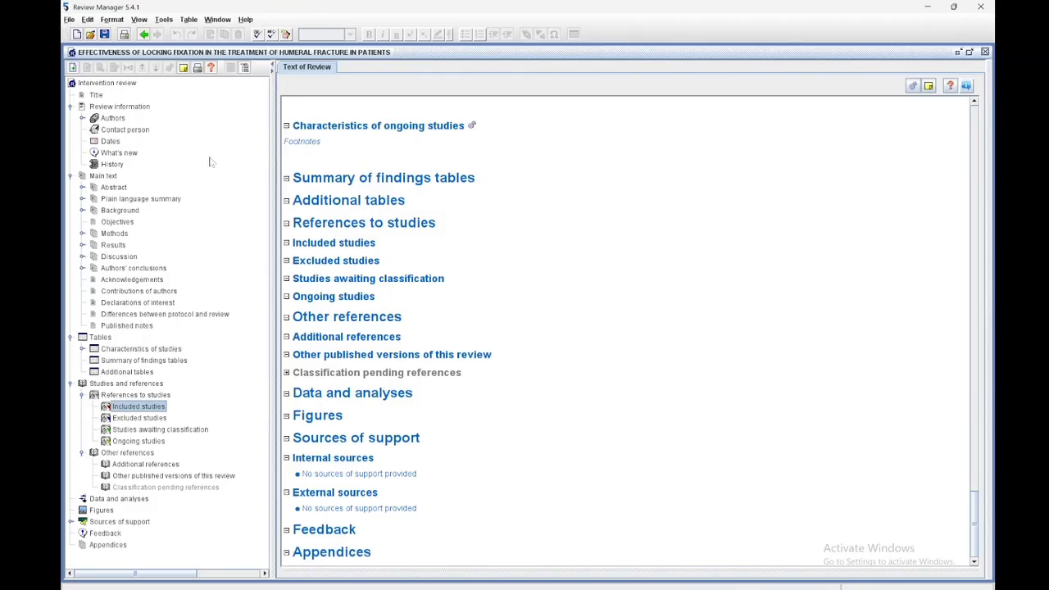
pyautogui.rightClick(122, 405)
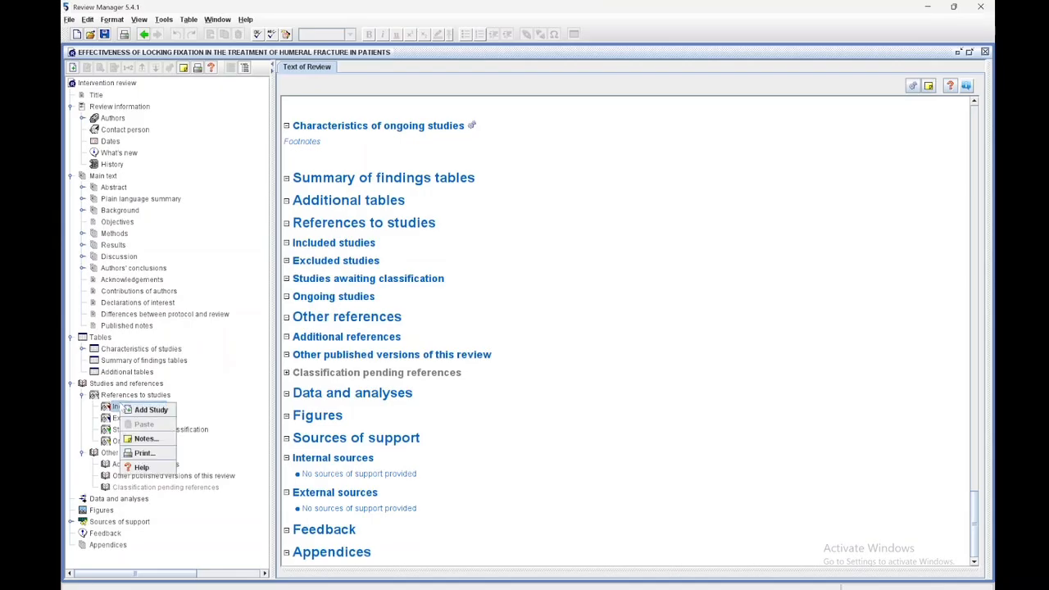
pyautogui.click(140, 410)
pyautogui.write('Chen')
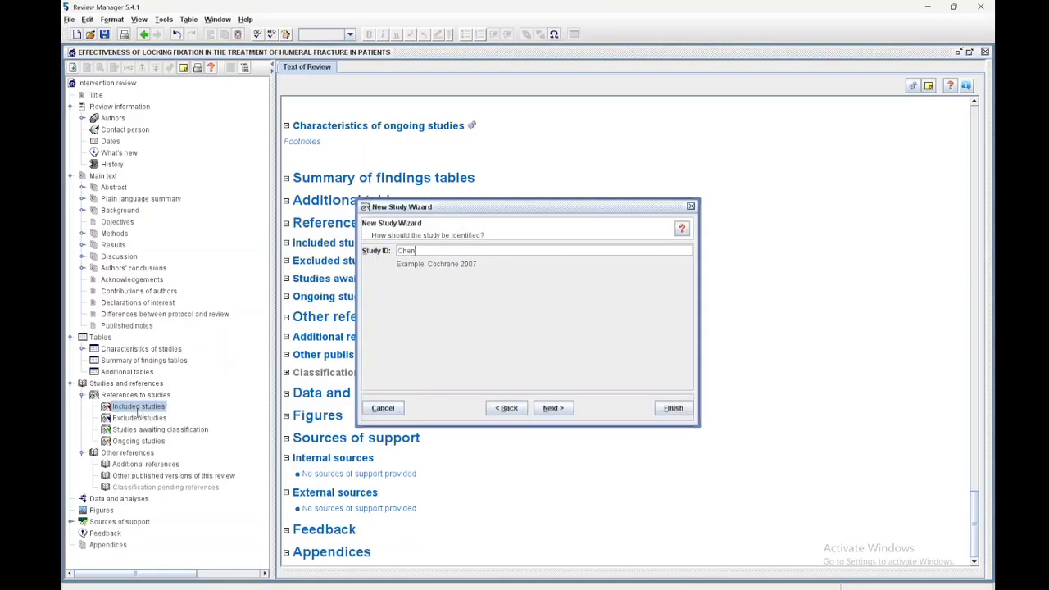
pyautogui.write(' et al 2019')
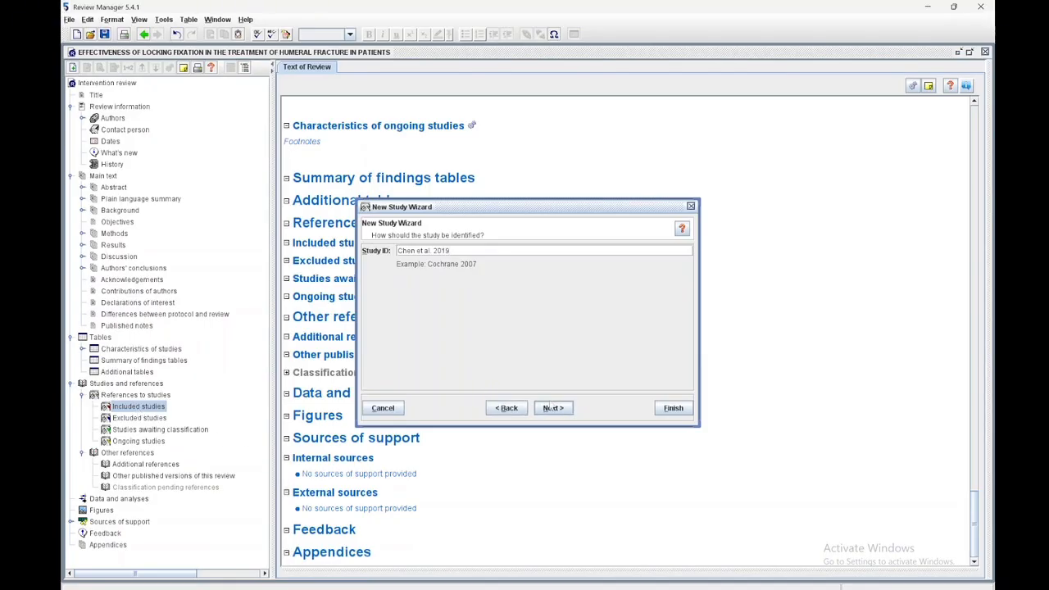
pyautogui.click(553, 407)
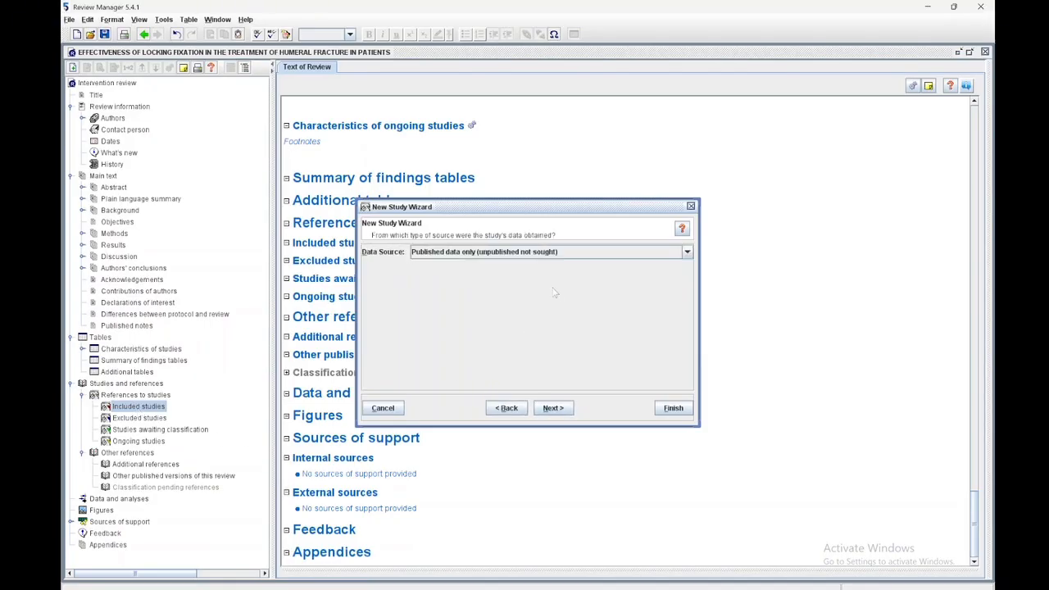
pyautogui.click(553, 407)
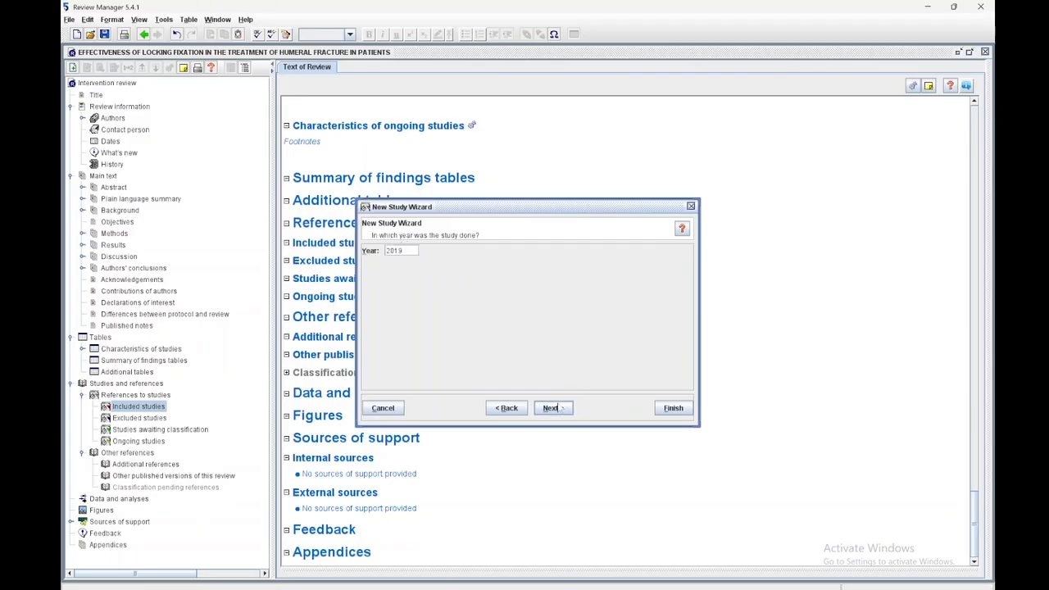
pyautogui.click(559, 407)
pyautogui.click(553, 407)
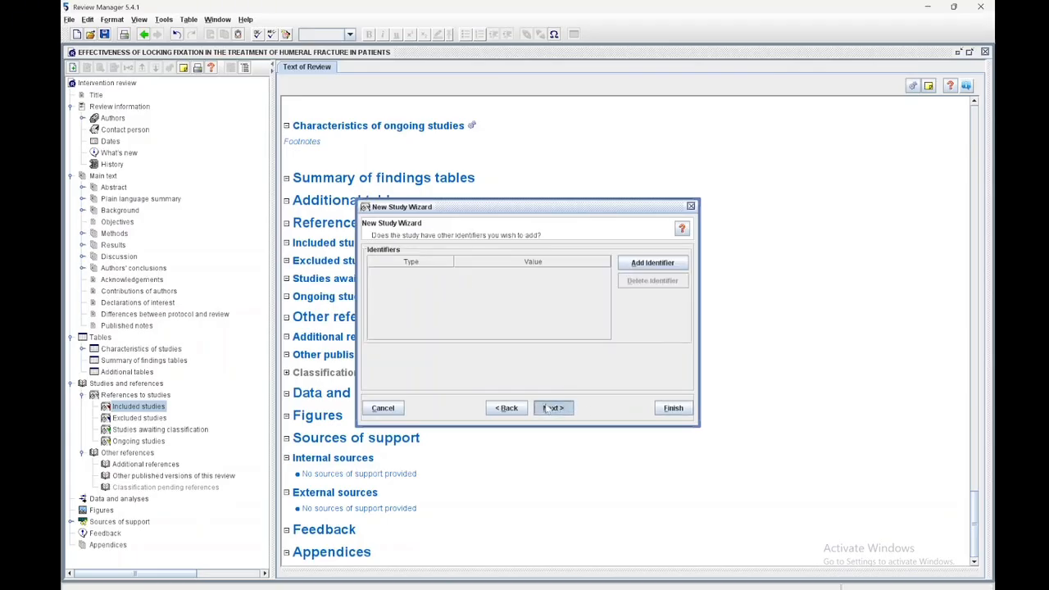
pyautogui.click(673, 408)
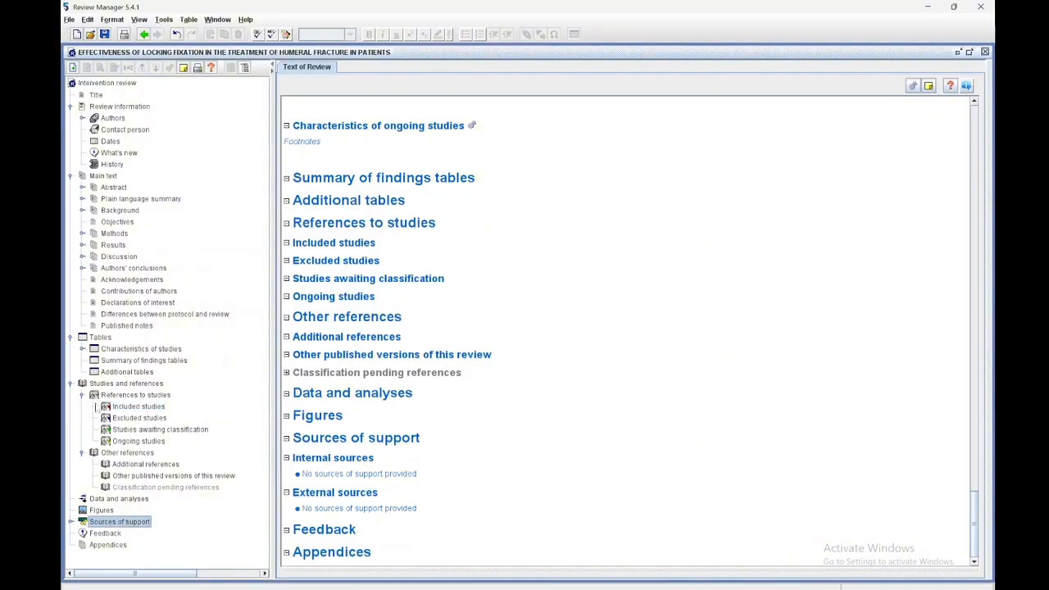
# - Fill in a new study under Included studies with the ID made of reference 1's first author's surname plus "et al. 2019"
pyautogui.click(103, 406)
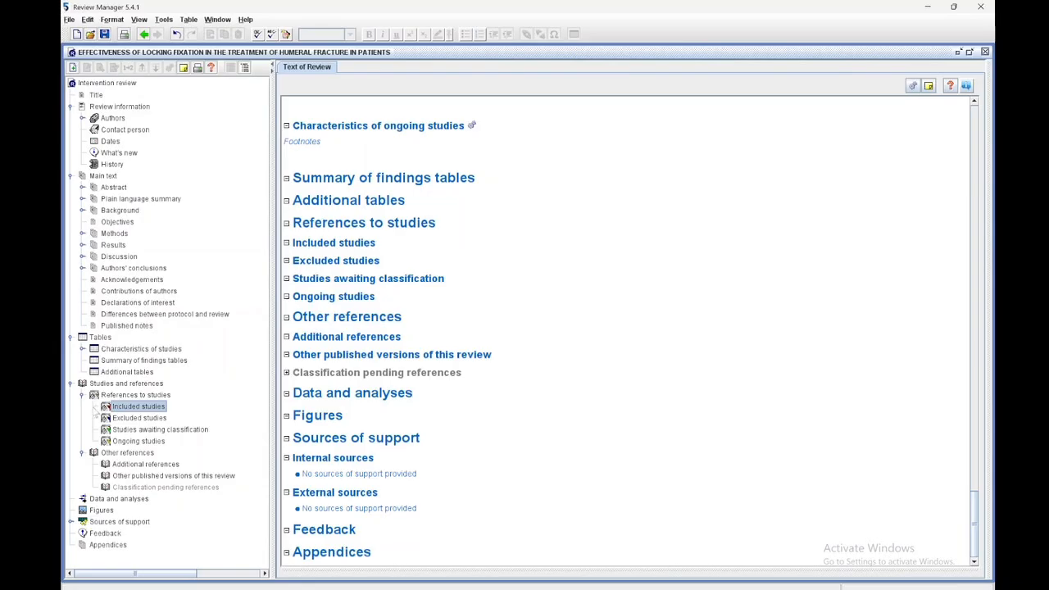
pyautogui.click(112, 424)
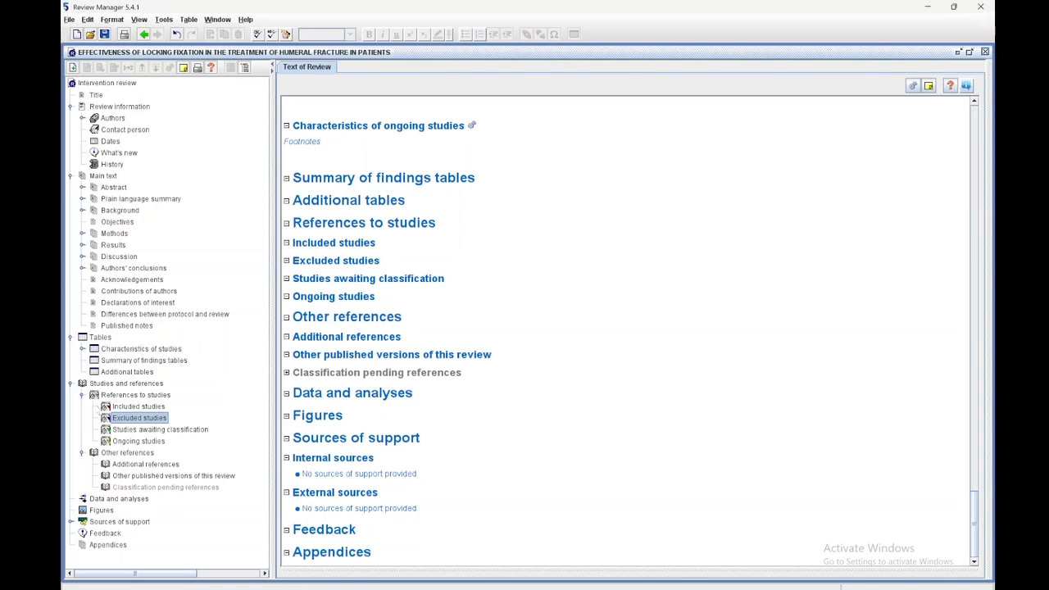
pyautogui.click(114, 408)
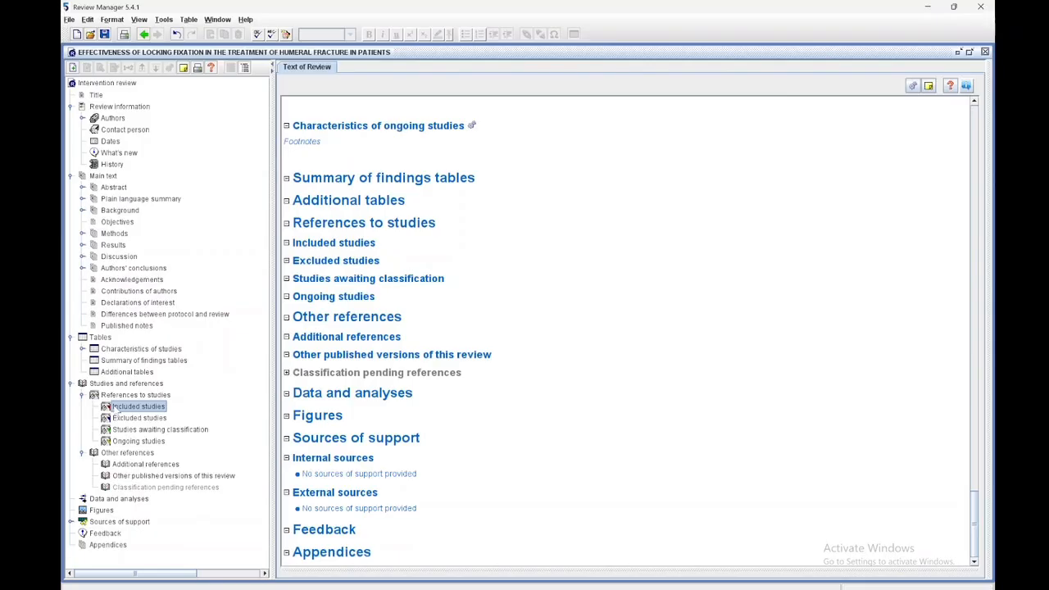
pyautogui.rightClick(134, 405)
pyautogui.click(163, 410)
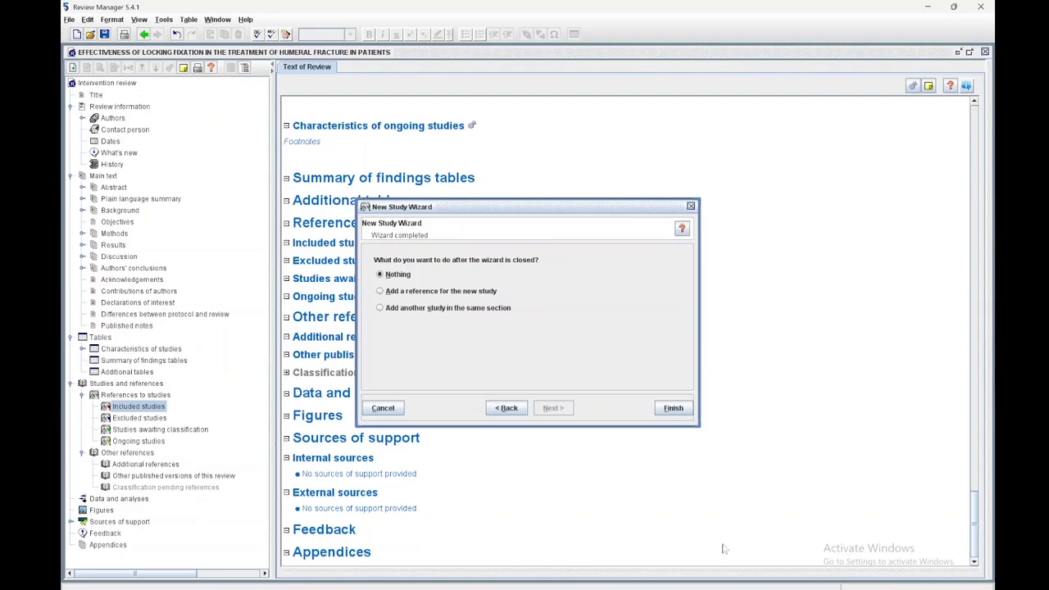
# - Switch to the included studies document in WPS Office and copy the first author's surname in reference 2
pyautogui.moveTo(607, 588)
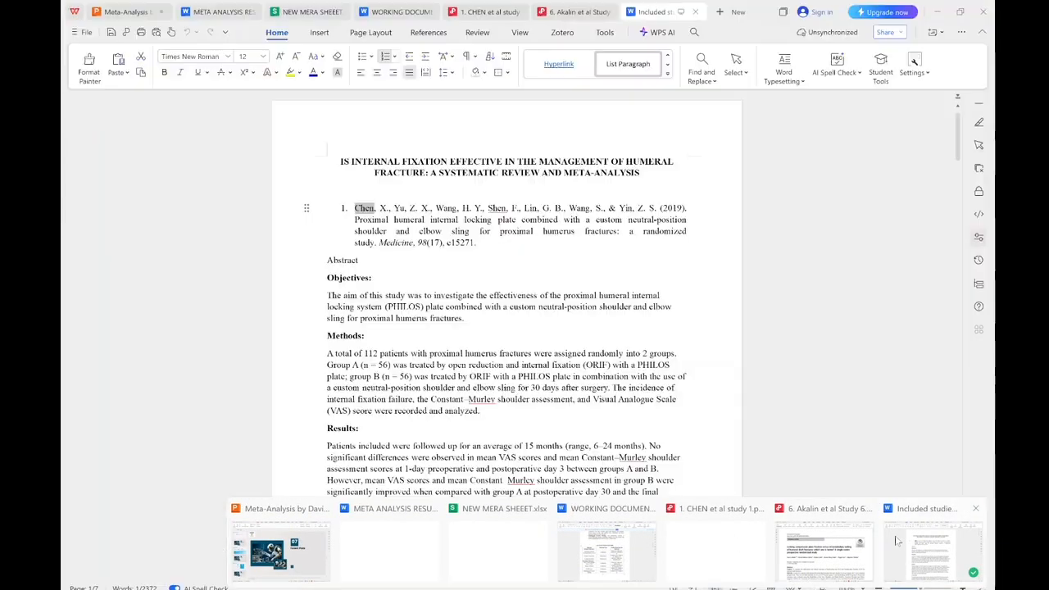
pyautogui.click(896, 540)
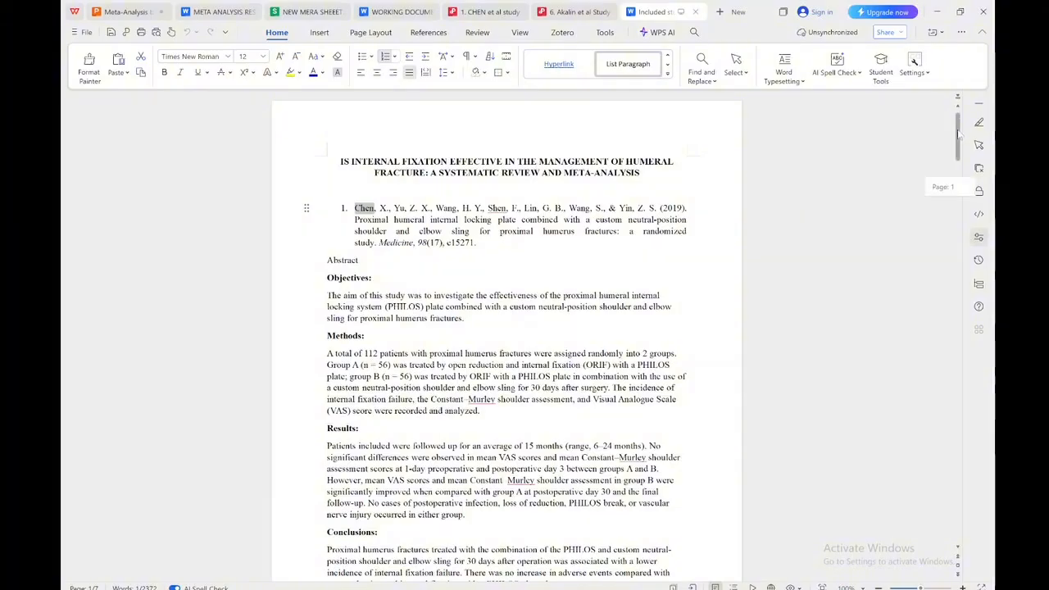
pyautogui.moveTo(958, 134); pyautogui.dragTo(959, 172)
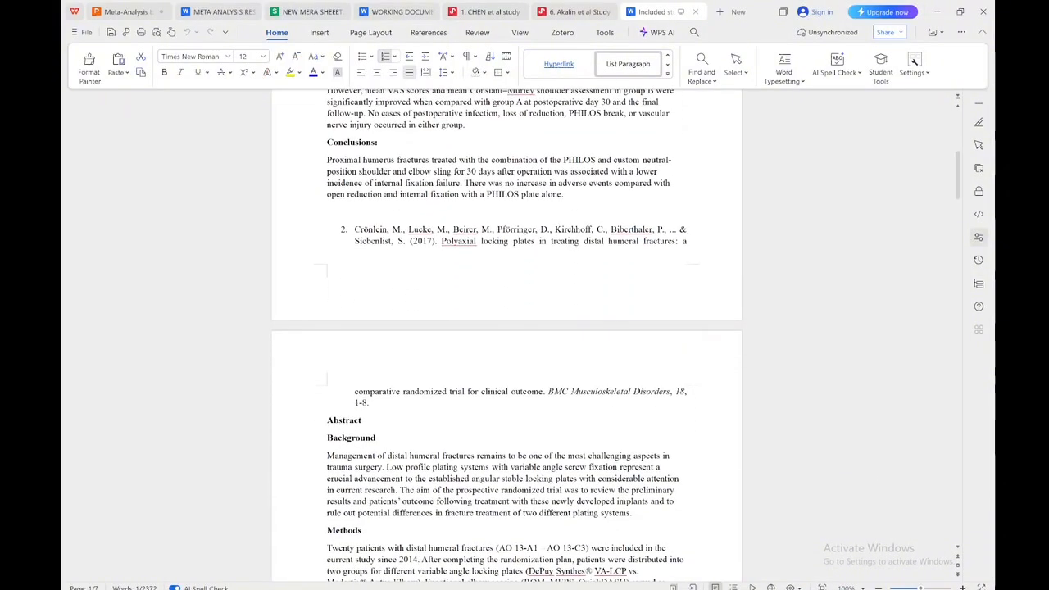
pyautogui.doubleClick(358, 229)
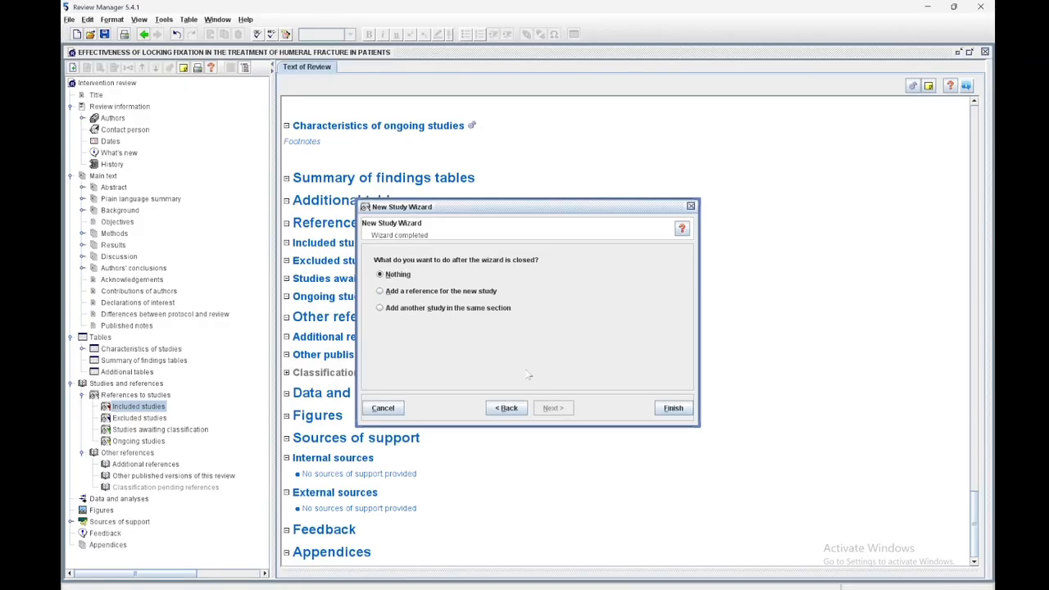
# - Finish the new study wizard in Review Manager with no follow-up action and select the 2019 study under Included studies
pyautogui.click(669, 408)
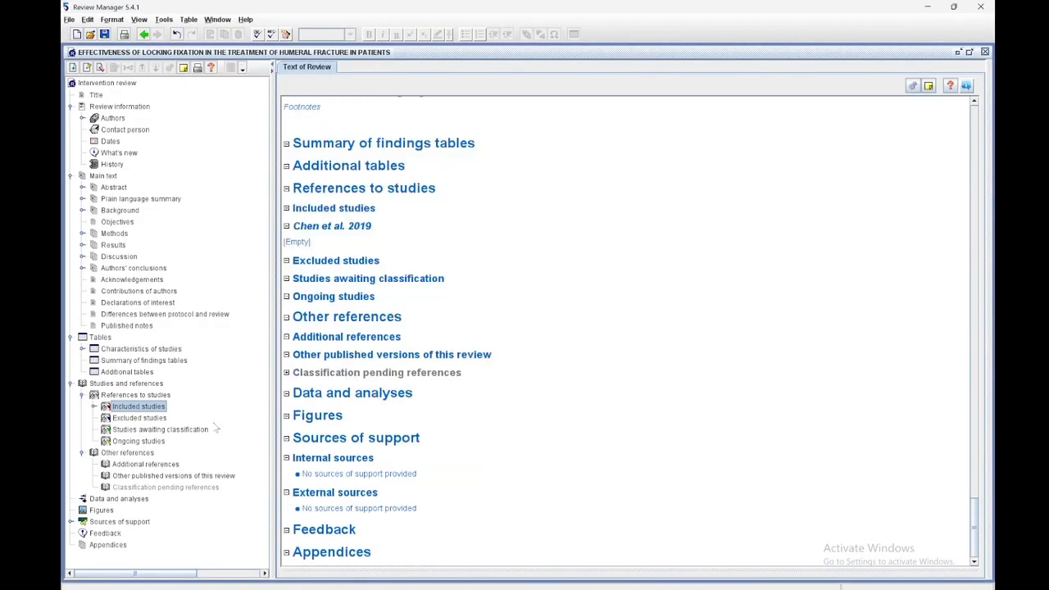
pyautogui.click(94, 408)
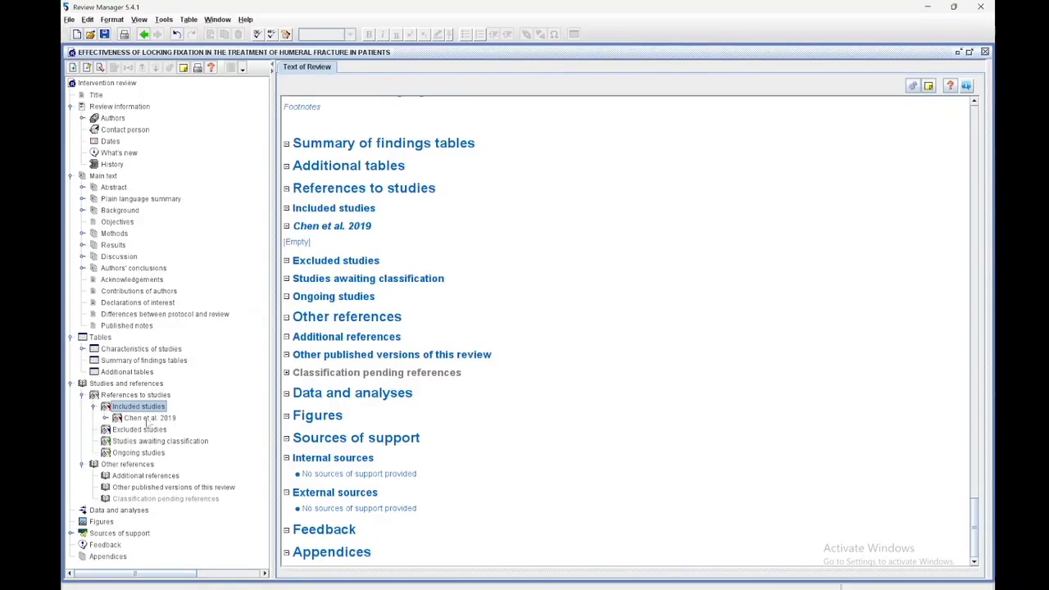
pyautogui.click(148, 418)
# - Add an included study with reference 2's first author's surname plus "et al. 2017" as ID, checking the year in the document
pyautogui.click(144, 410)
pyautogui.rightClick(146, 411)
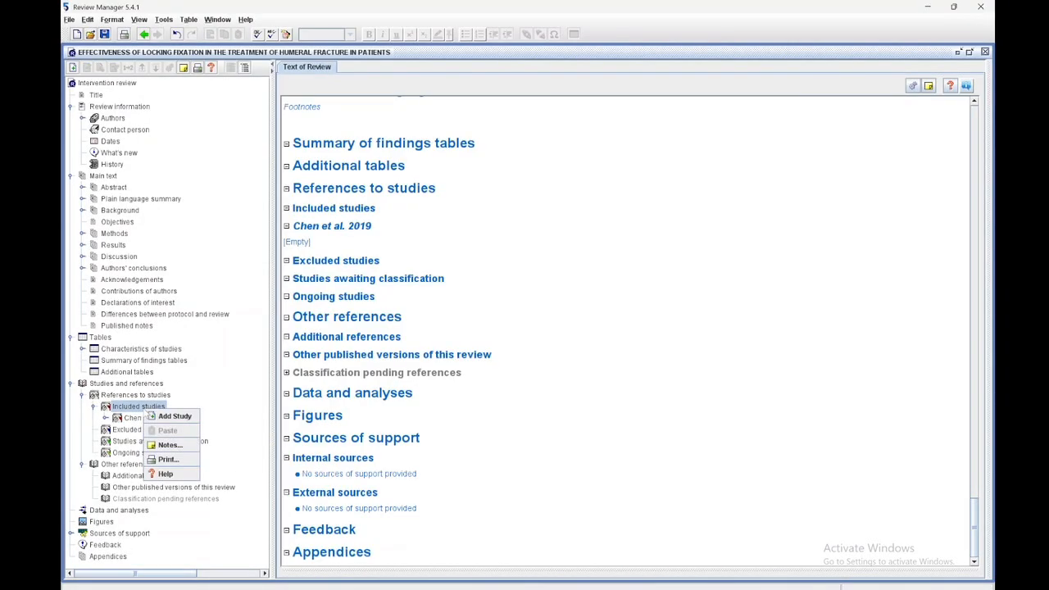
pyautogui.click(180, 416)
pyautogui.write('Cronlein et al. 2015')
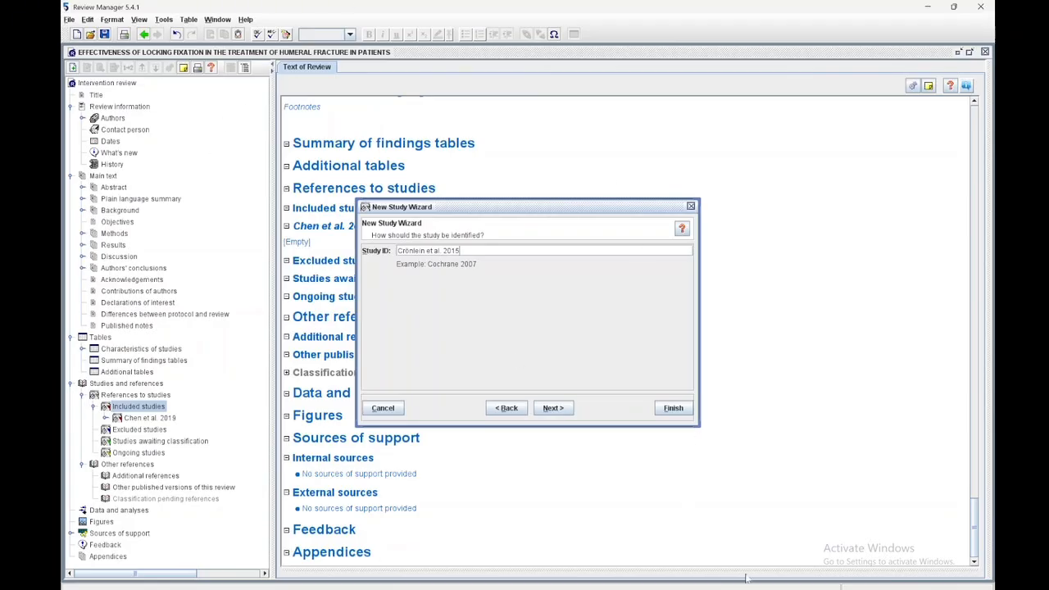
pyautogui.hotkey('alt', 'Tab')
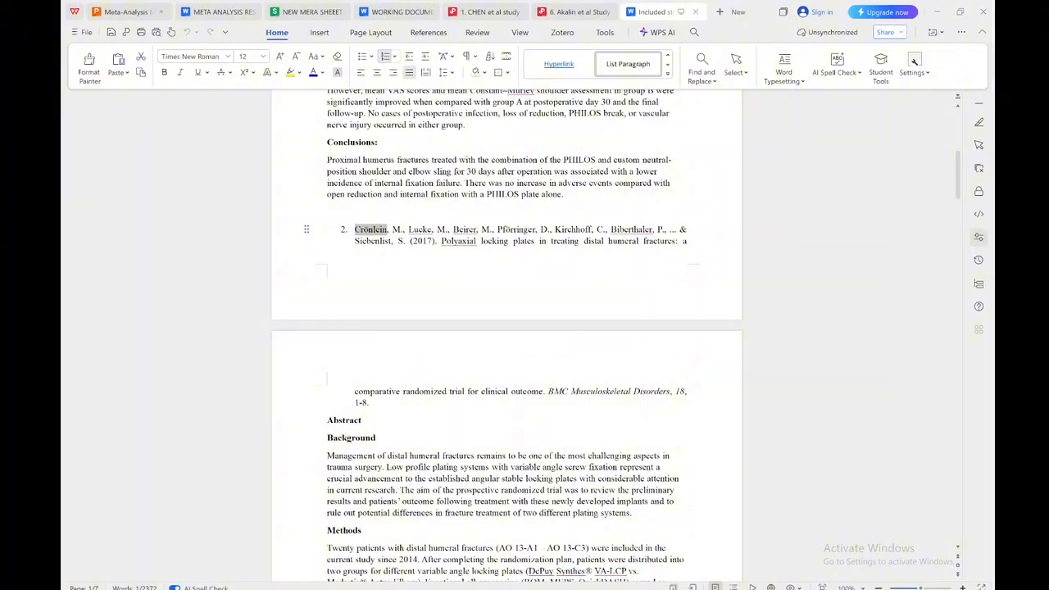
pyautogui.hotkey('alt', 'Tab')
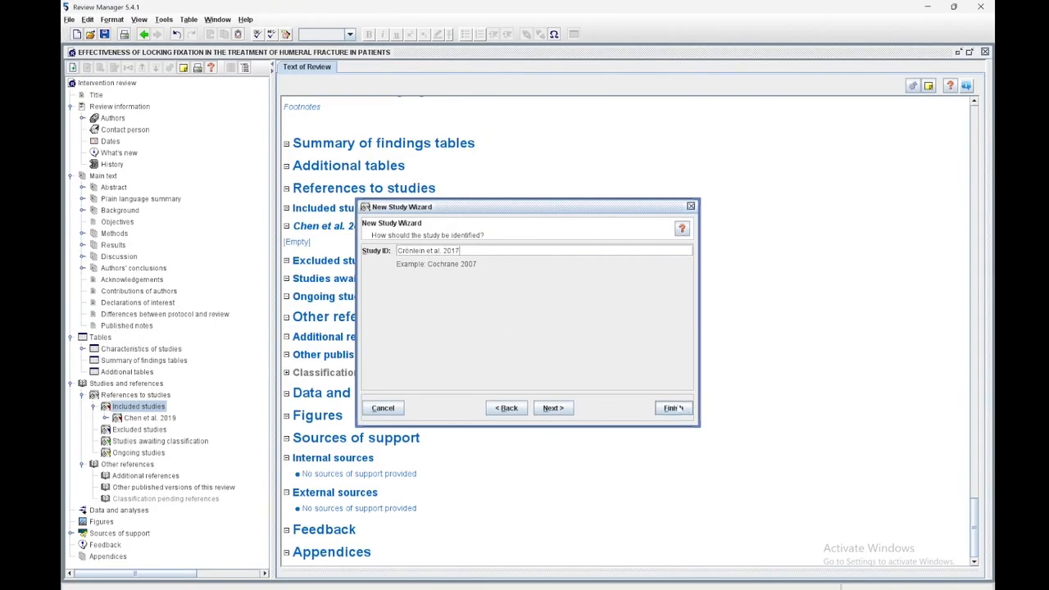
pyautogui.click(672, 408)
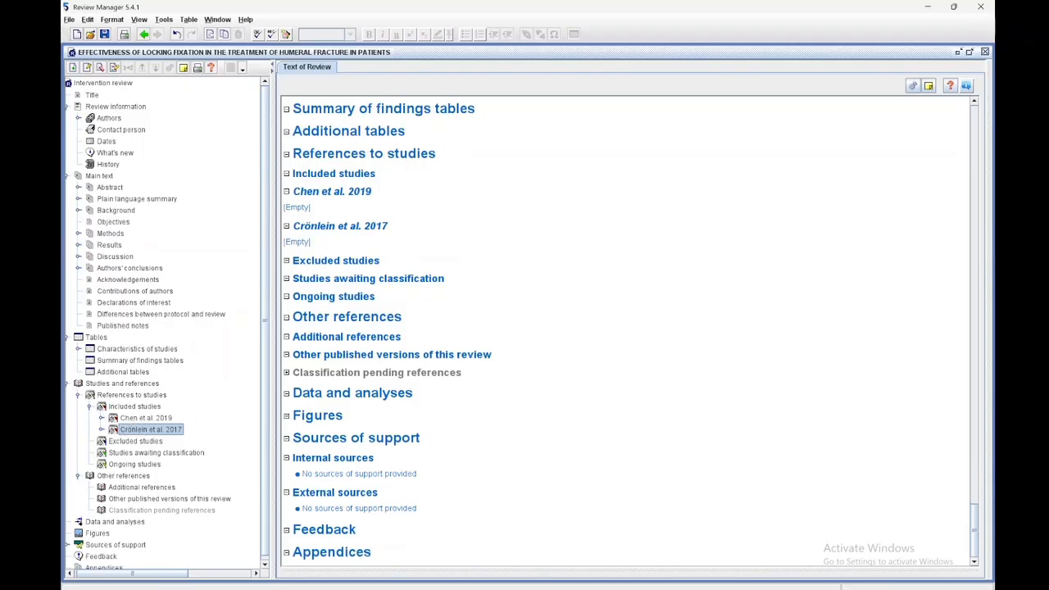
# - Switch to the included studies document and select the first author's surname in reference 3
pyautogui.hotkey('alt', 'Tab')
pyautogui.hotkey('alt', 'Tab')
pyautogui.hotkey('alt', 'Tab')
pyautogui.moveTo(960, 175); pyautogui.dragTo(963, 249)
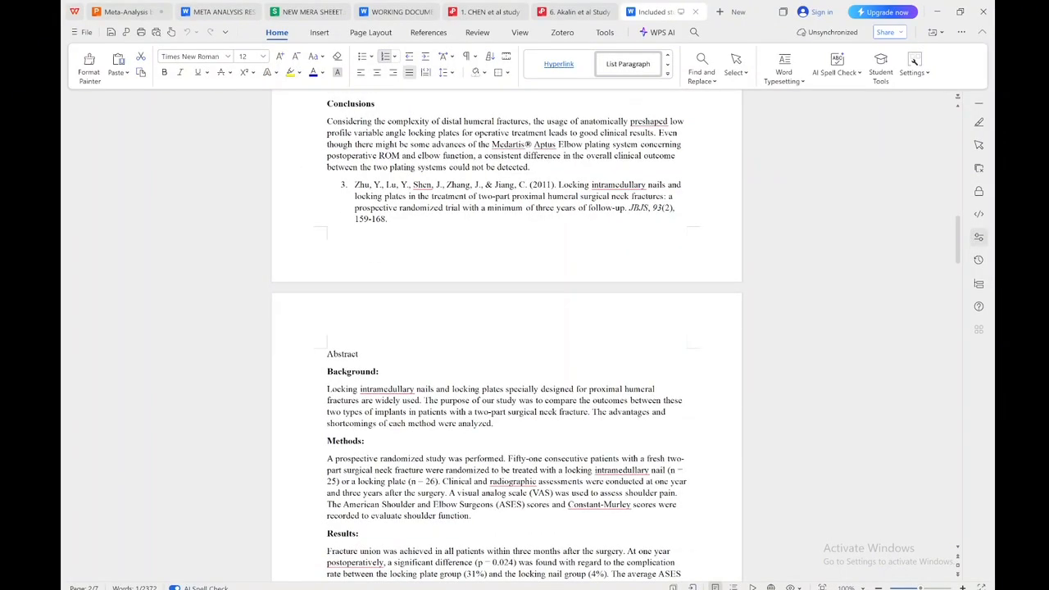
pyautogui.doubleClick(361, 186)
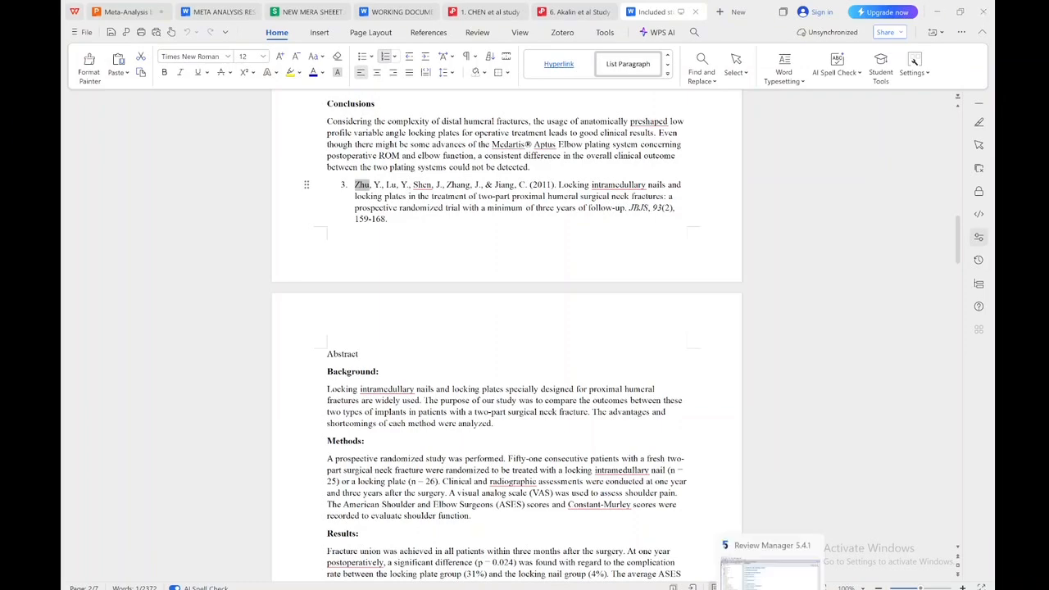
# - Switch to Review Manager and start a new included study, entering reference 3's first author's surname plus "et al." as ID
pyautogui.click(770, 589)
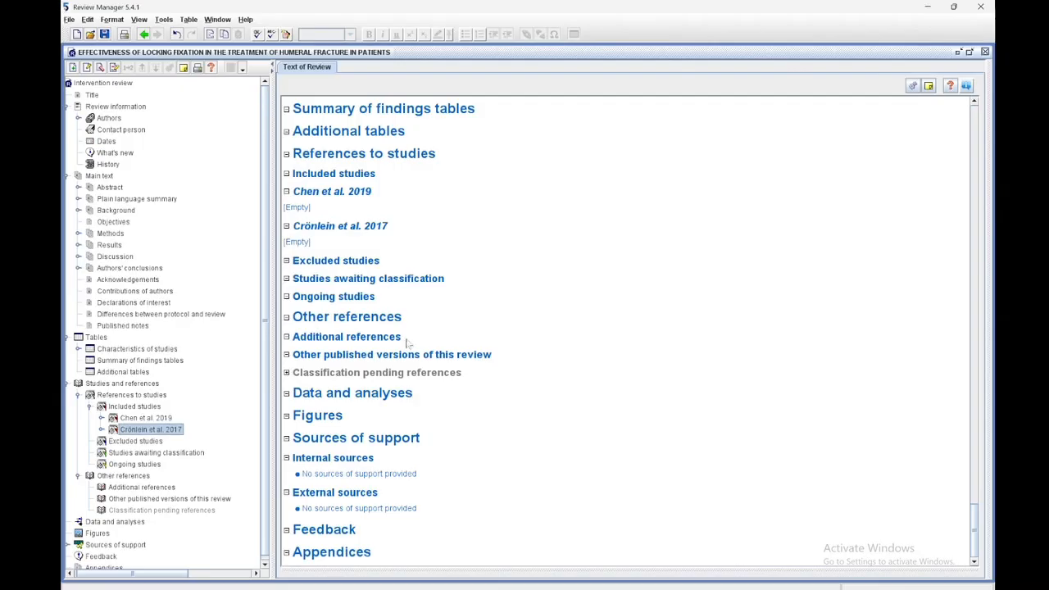
pyautogui.click(131, 406)
pyautogui.rightClick(136, 406)
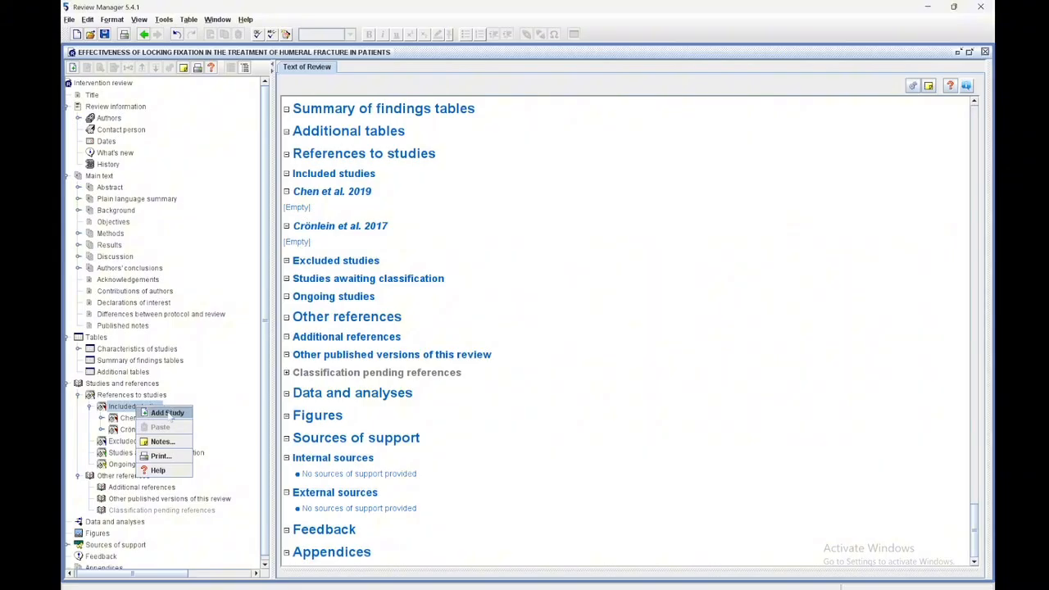
pyautogui.press('Escape')
pyautogui.click(143, 399)
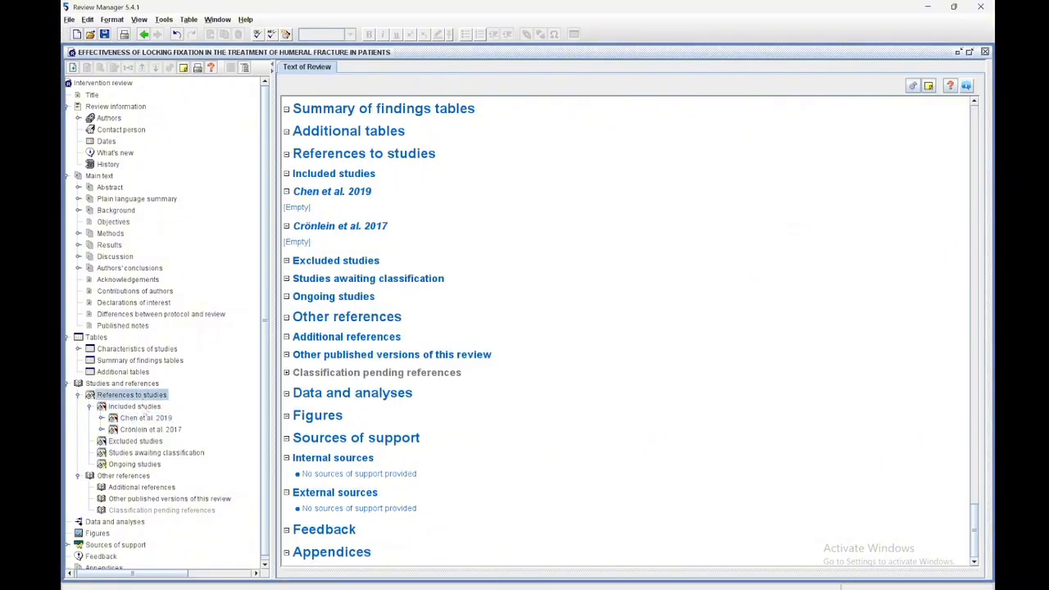
pyautogui.rightClick(144, 406)
pyautogui.click(158, 414)
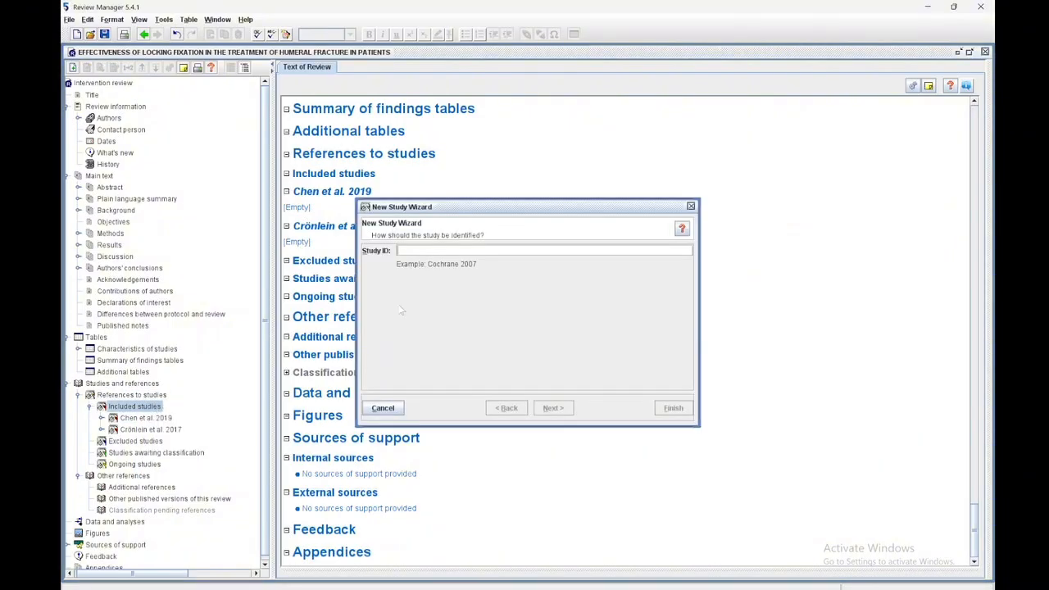
pyautogui.write('Zhu')
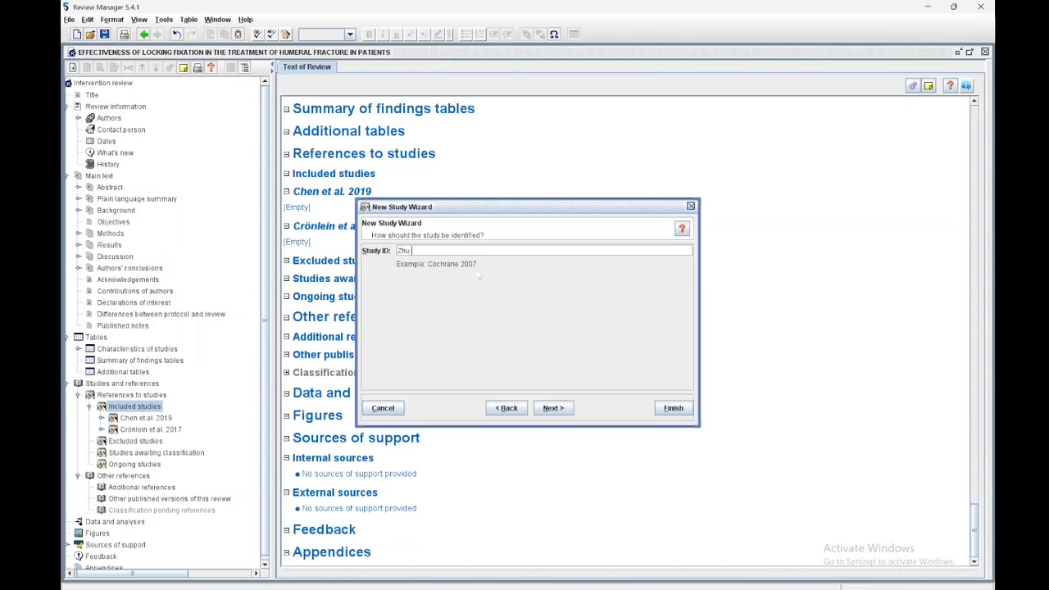
pyautogui.write(' et al.')
# - Check reference 3's publication year in the document, complete the Study ID with 2011, and finish adding the study
pyautogui.moveTo(812, 578)
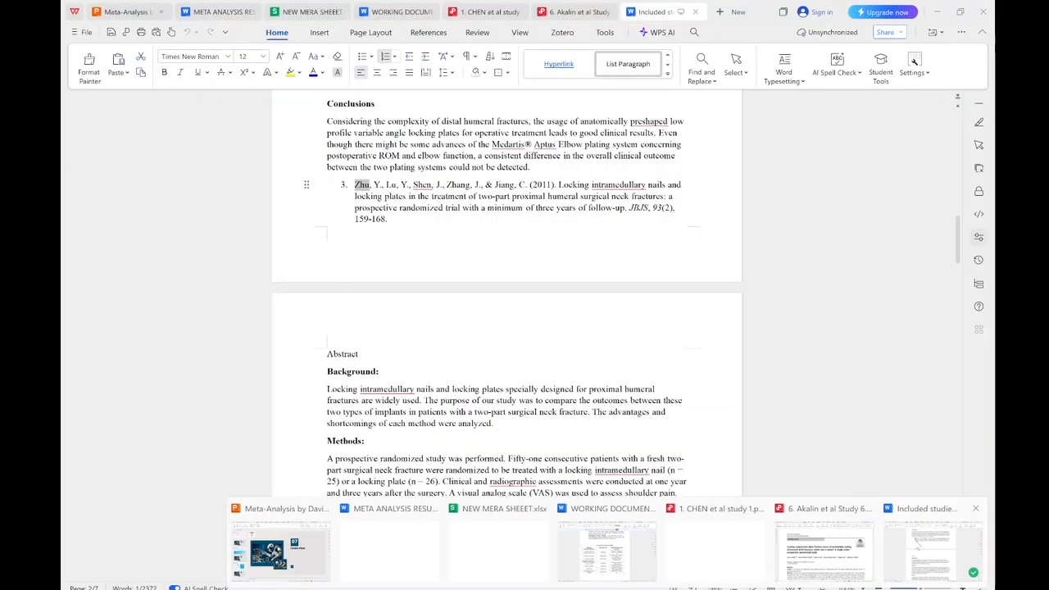
pyautogui.click(918, 550)
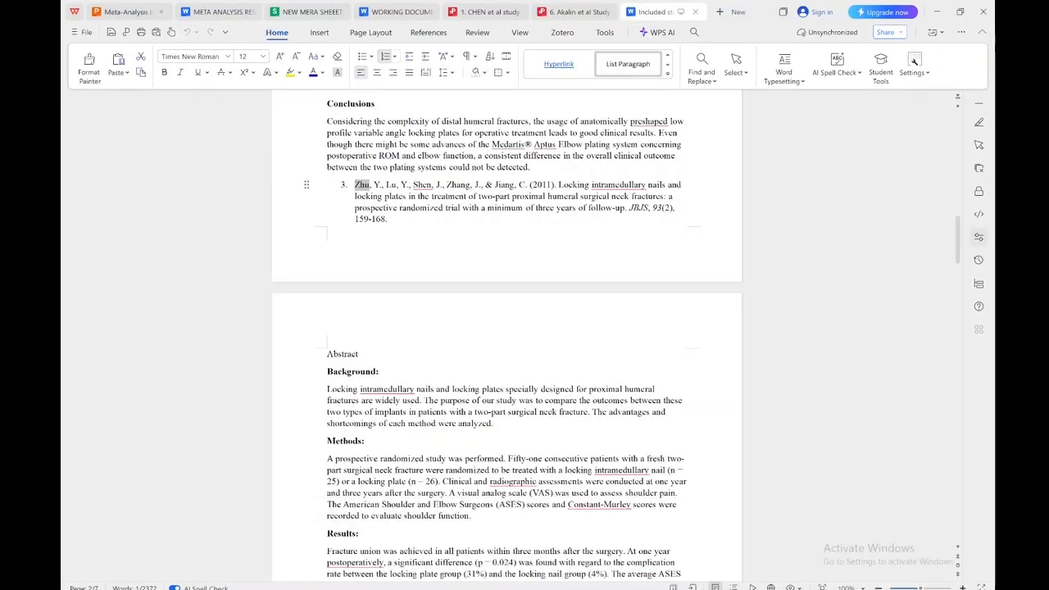
pyautogui.moveTo(617, 587)
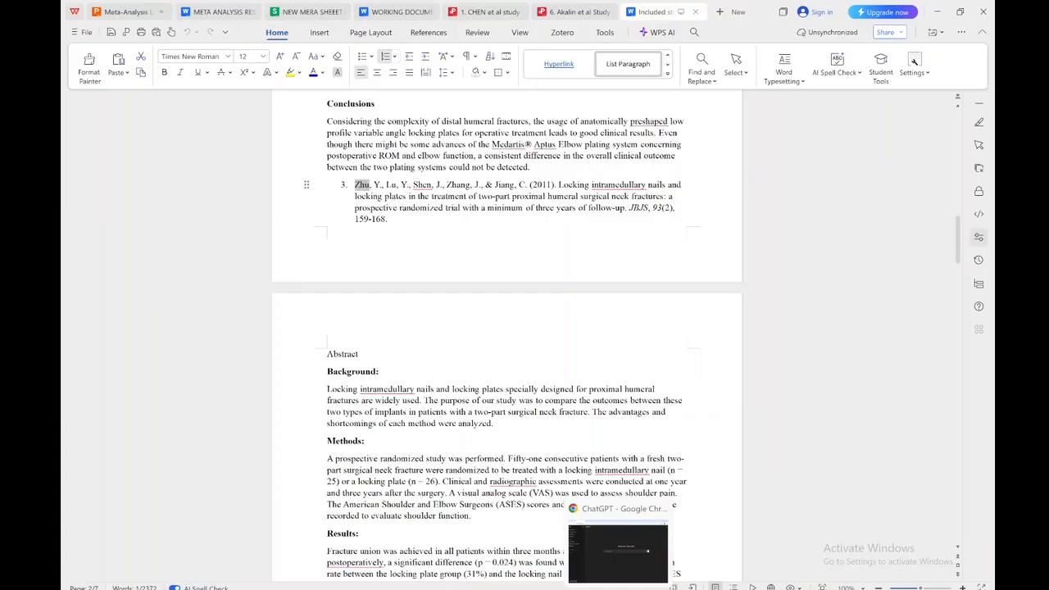
pyautogui.moveTo(717, 583)
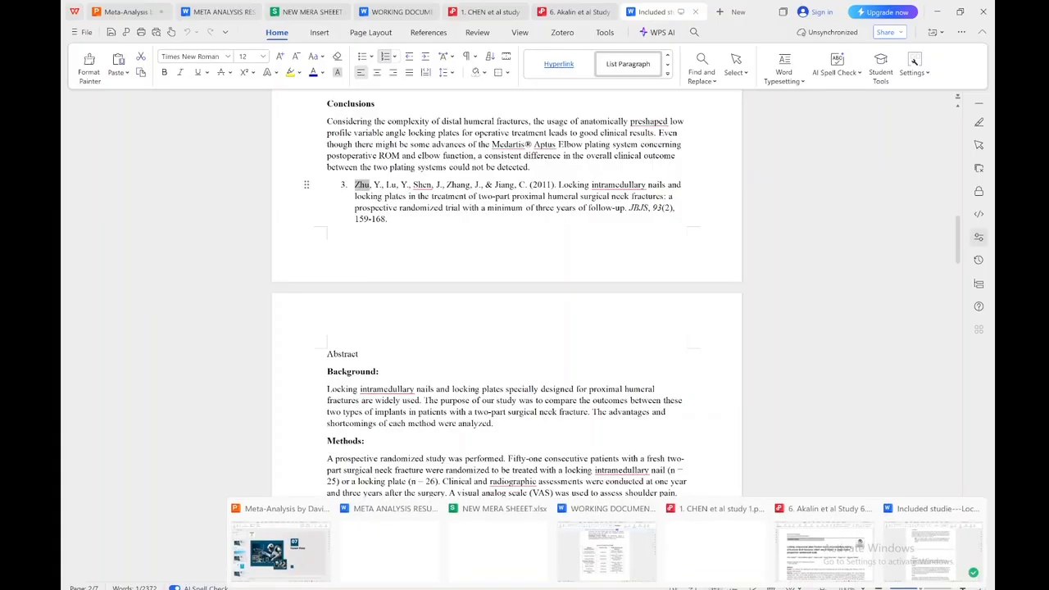
pyautogui.moveTo(602, 537)
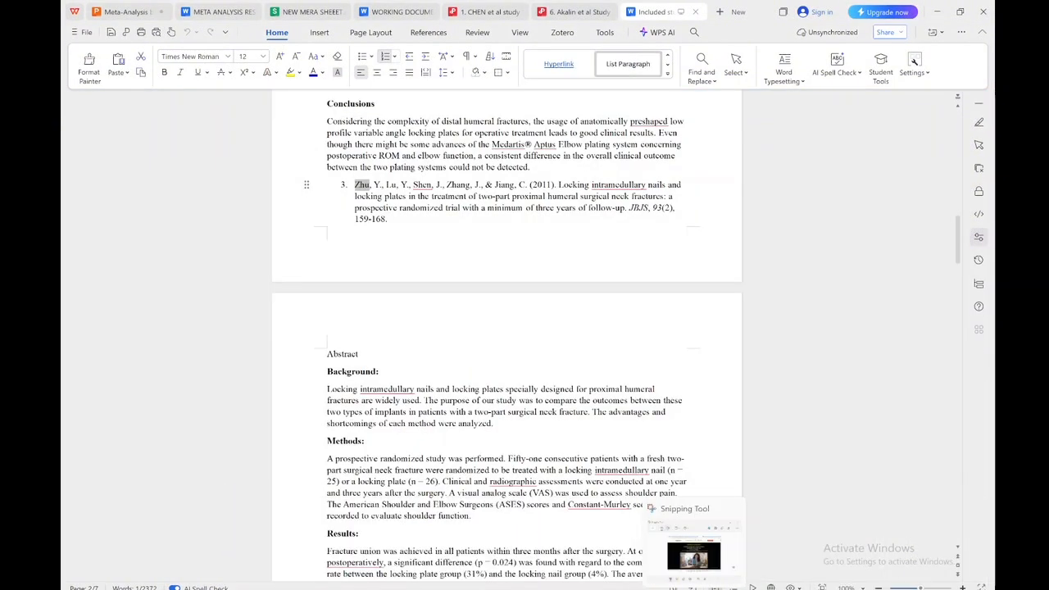
pyautogui.moveTo(670, 566)
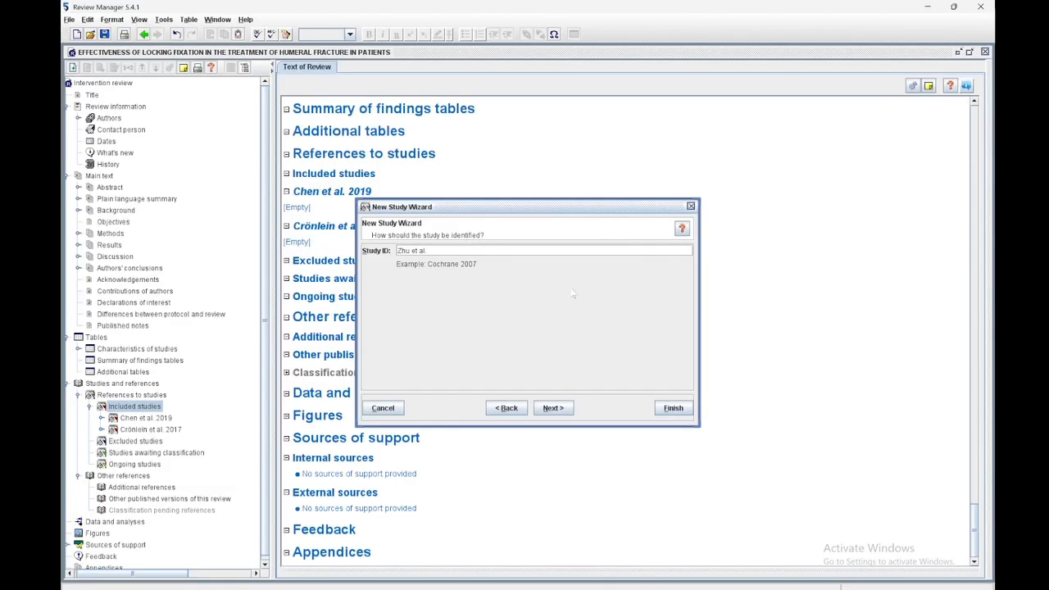
pyautogui.click(667, 408)
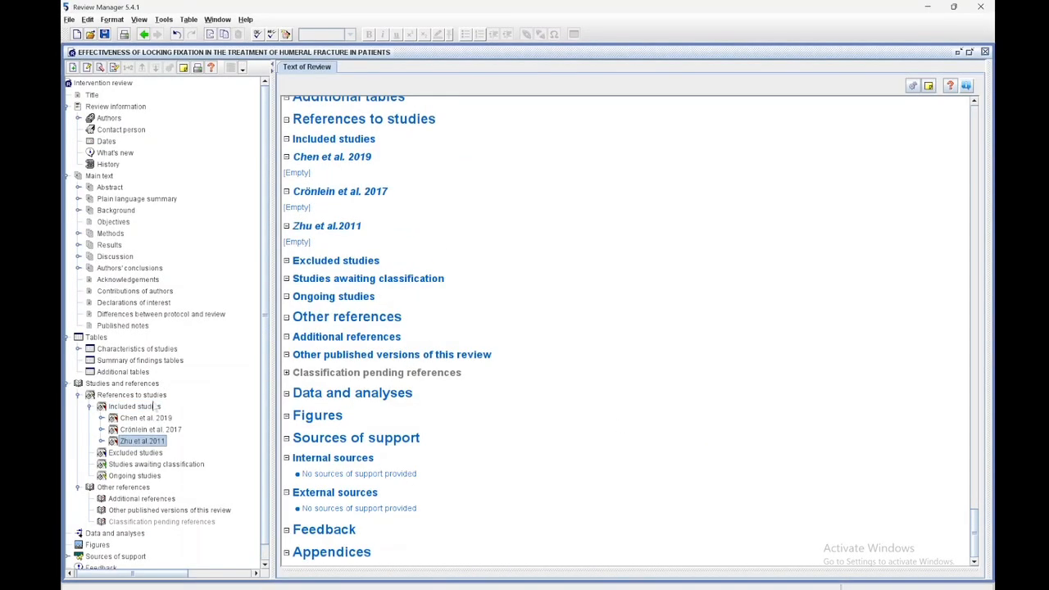
pyautogui.click(139, 418)
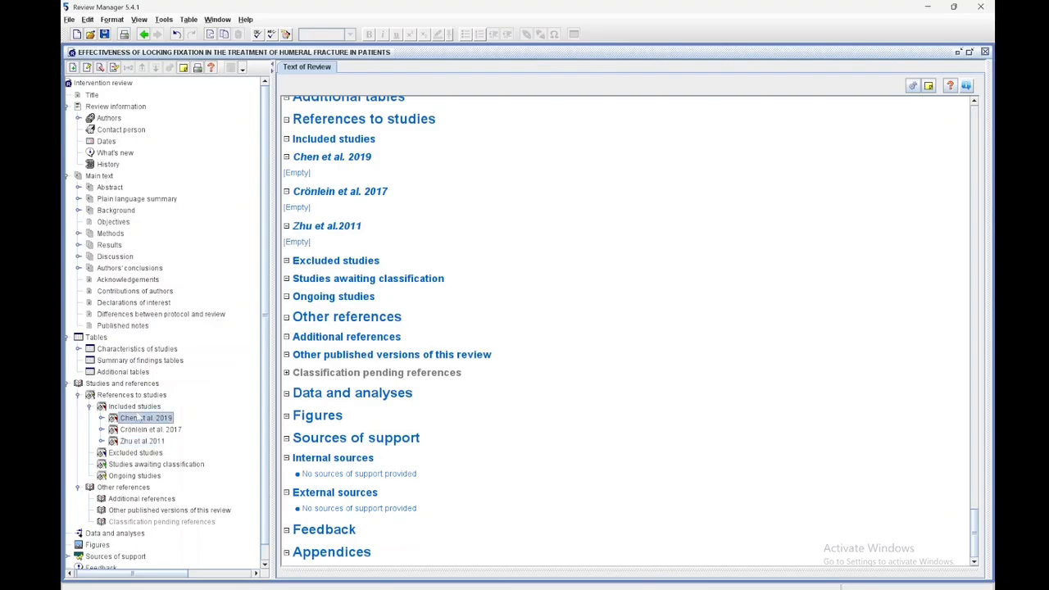
pyautogui.click(137, 429)
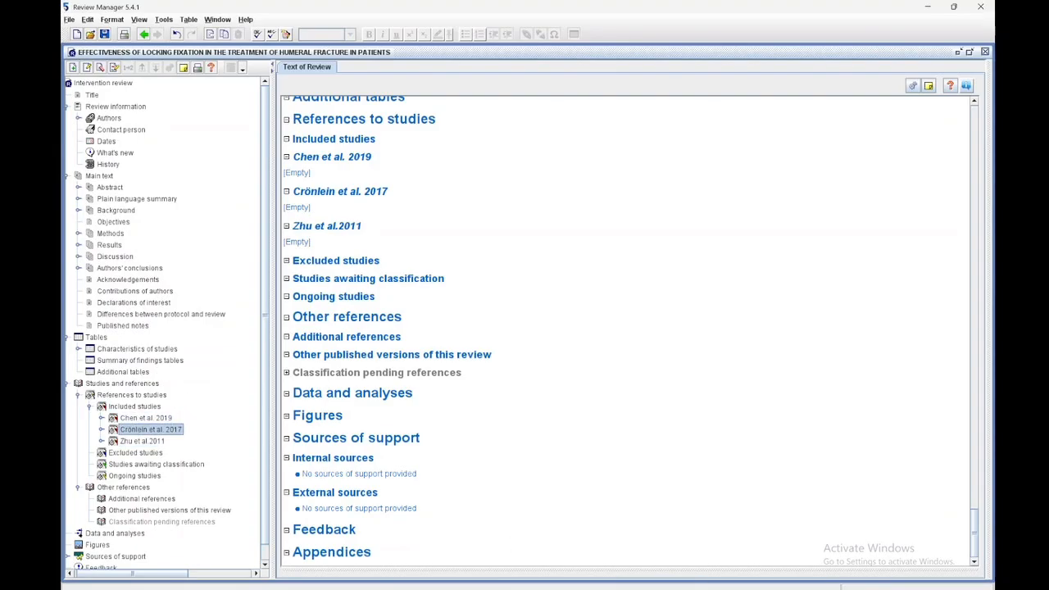
# - Copy the first author's surname in reference 4 of the included studies document and return to Review Manager
pyautogui.hotkey('alt', 'Tab')
pyautogui.moveTo(368, 441); pyautogui.dragTo(363, 287)
pyautogui.click(354, 292)
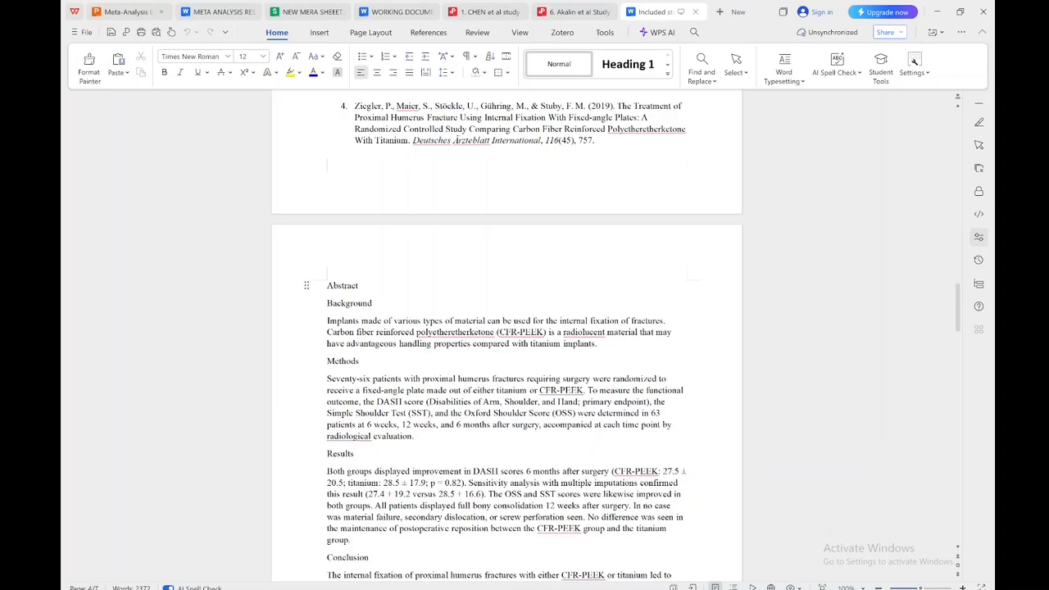
pyautogui.moveTo(397, 141); pyautogui.dragTo(363, 145)
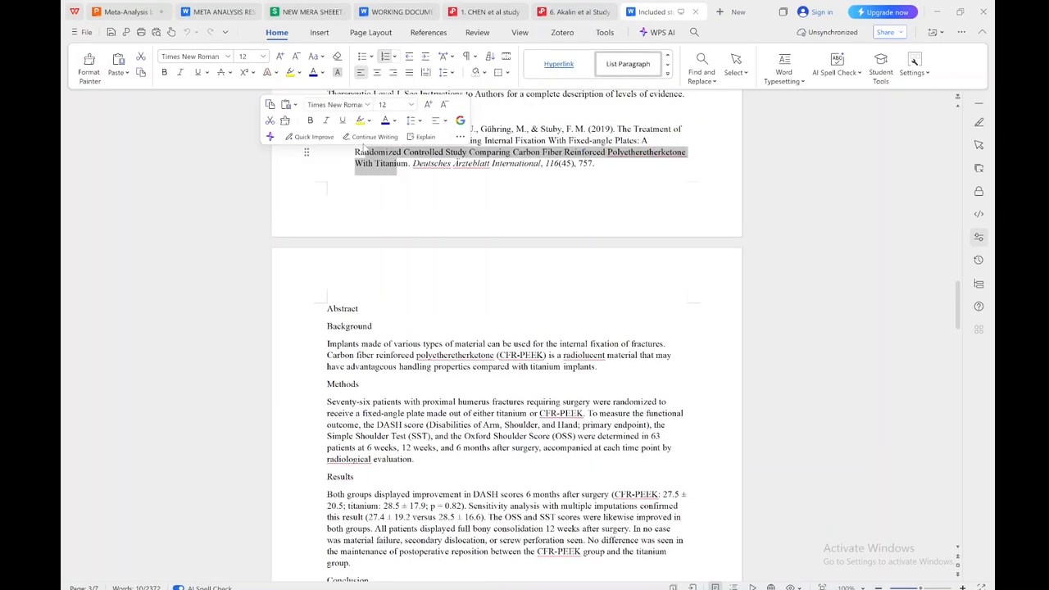
pyautogui.doubleClick(367, 130)
pyautogui.hotkey('ctrl', 'c')
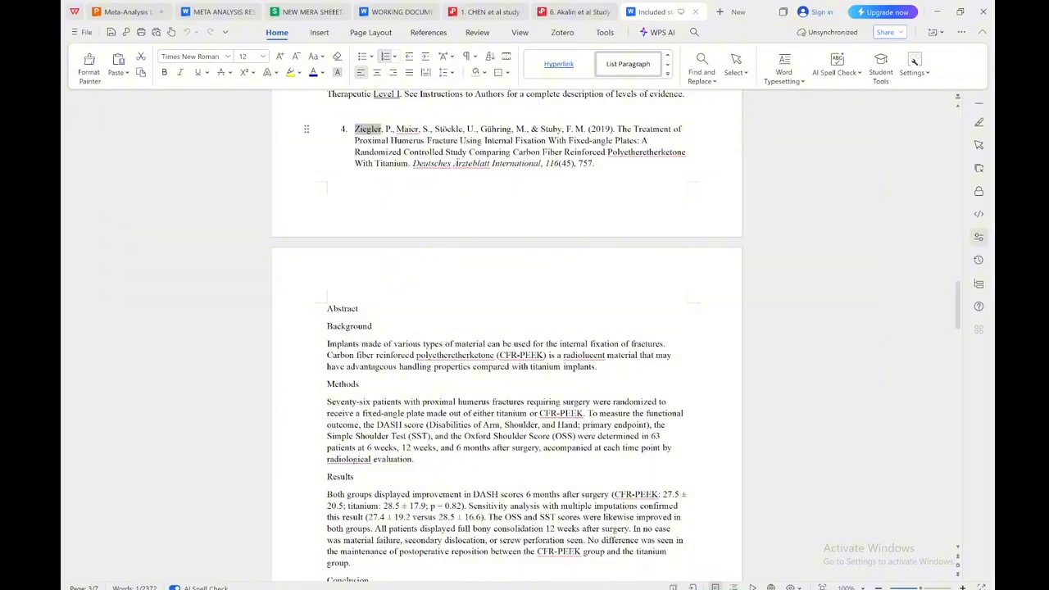
pyautogui.click(245, 577)
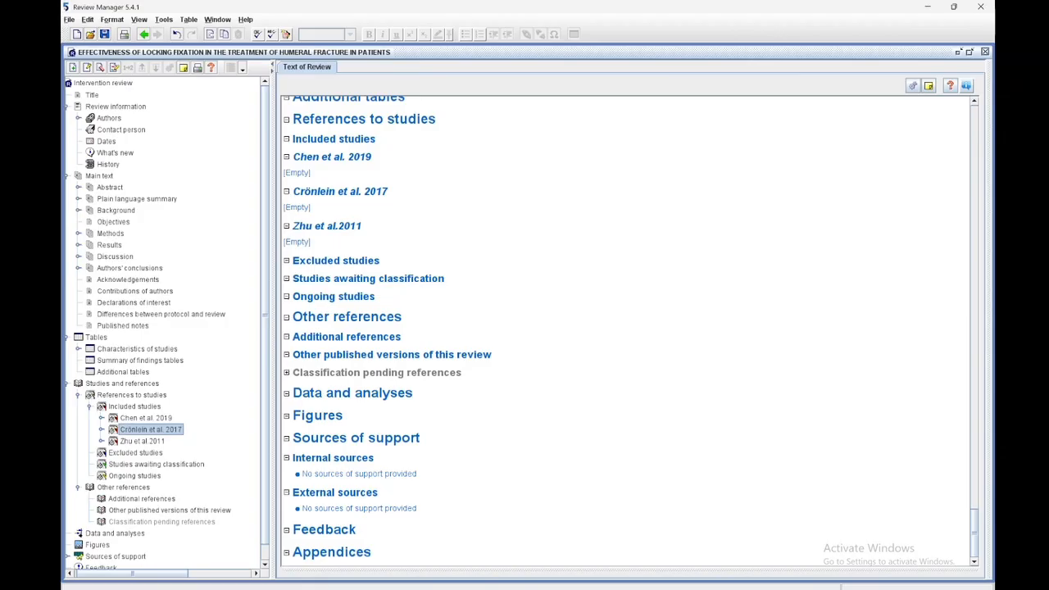
# - Add an included study whose Study ID is reference 4's first author's surname followed by "et al. 2019"
pyautogui.rightClick(115, 407)
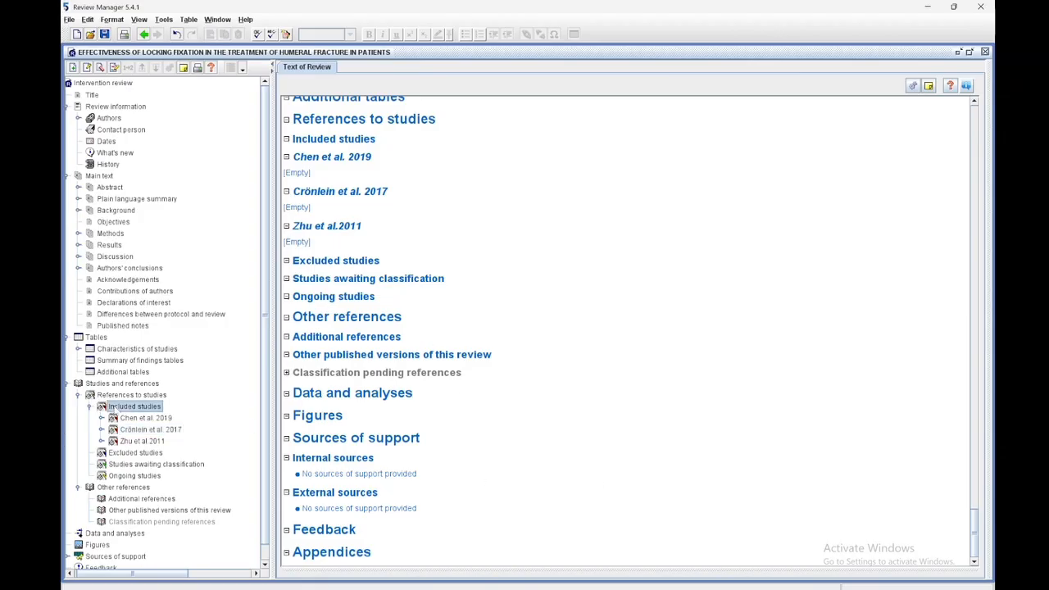
pyautogui.click(143, 414)
pyautogui.hotkey('ctrl', 'v')
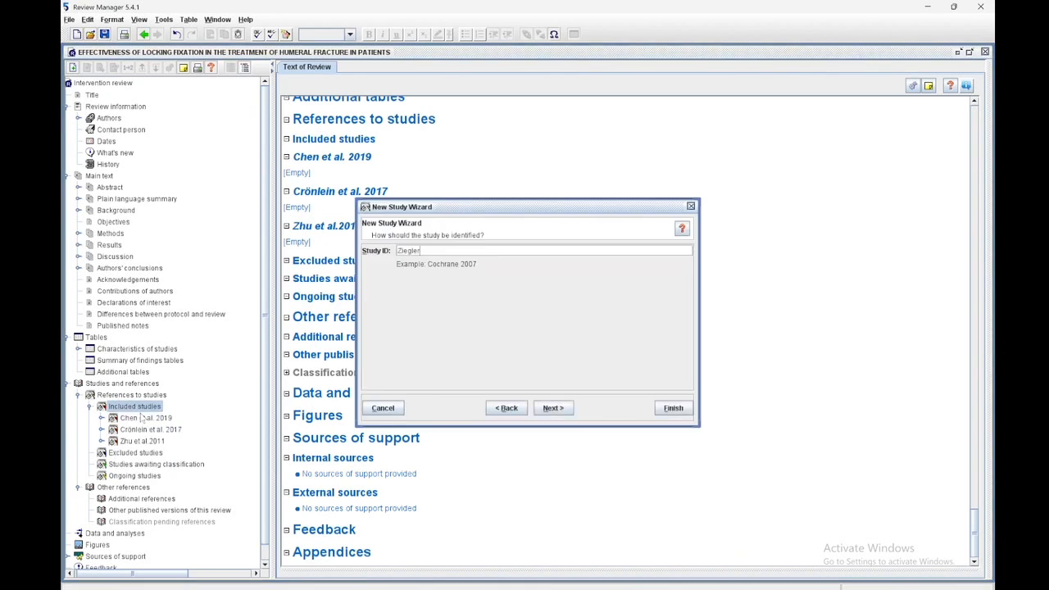
pyautogui.write('et al. 2019')
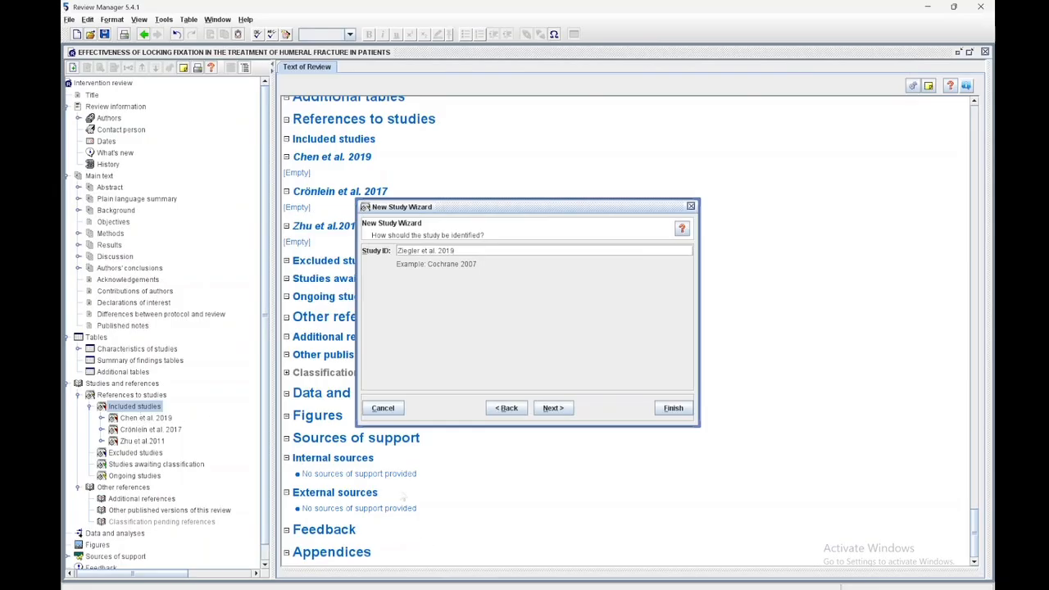
pyautogui.click(673, 407)
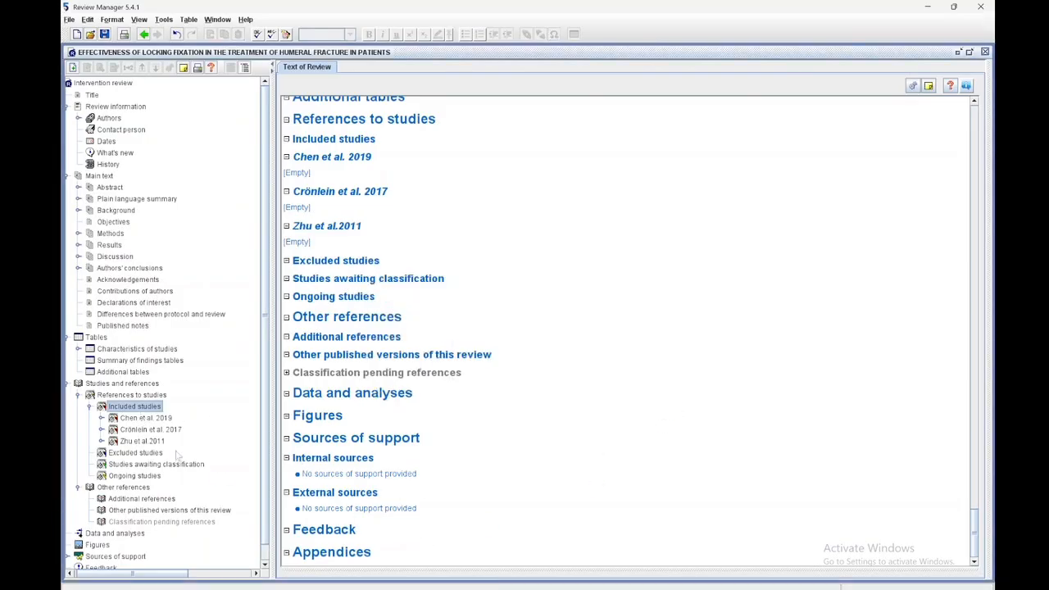
# - Start another new included study and switch to the included studies document
pyautogui.click(126, 409)
pyautogui.rightClick(126, 408)
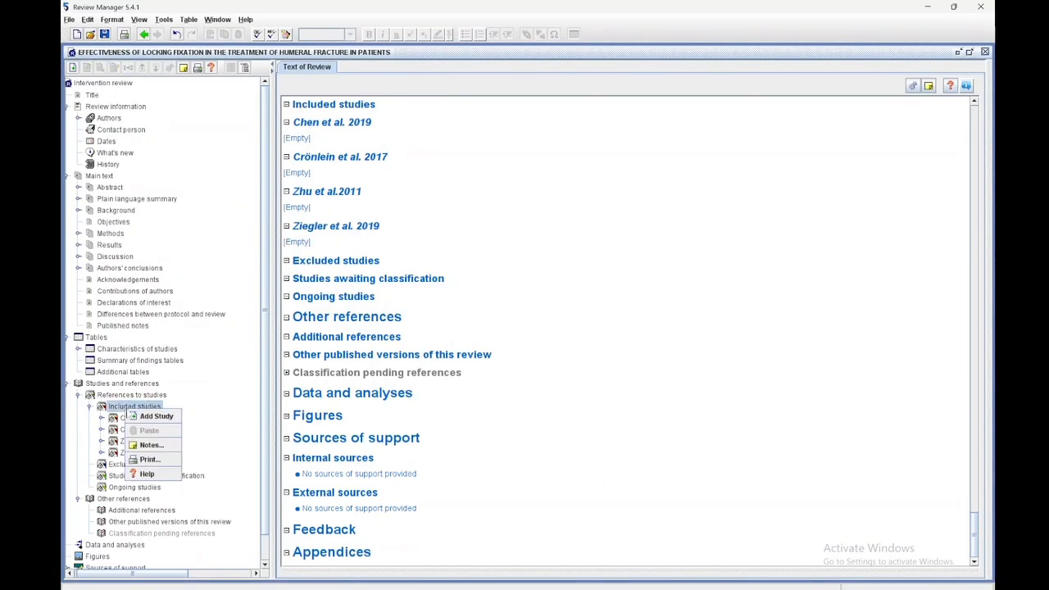
pyautogui.click(154, 416)
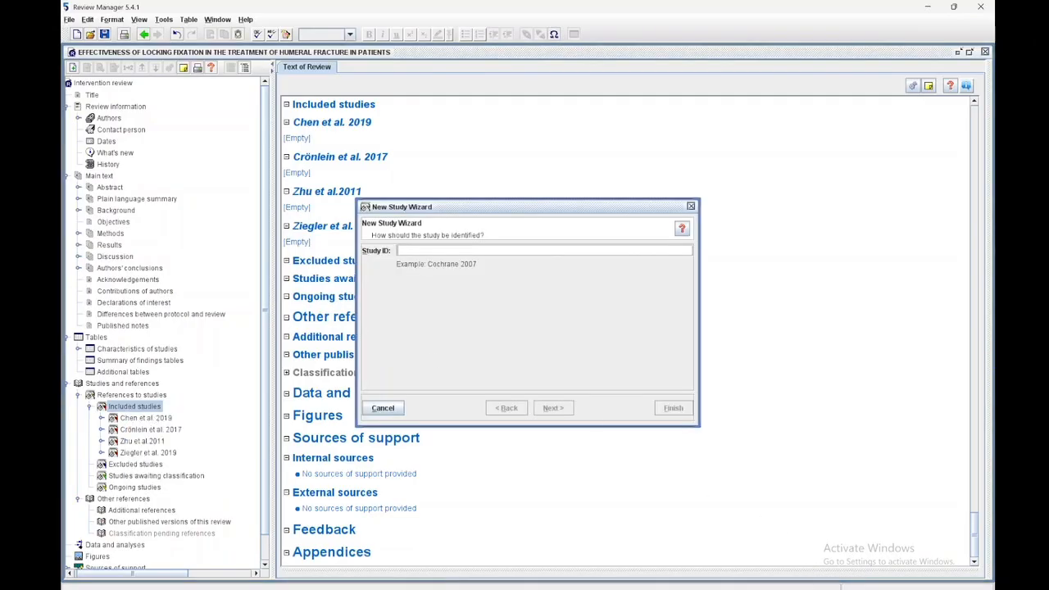
pyautogui.moveTo(770, 585)
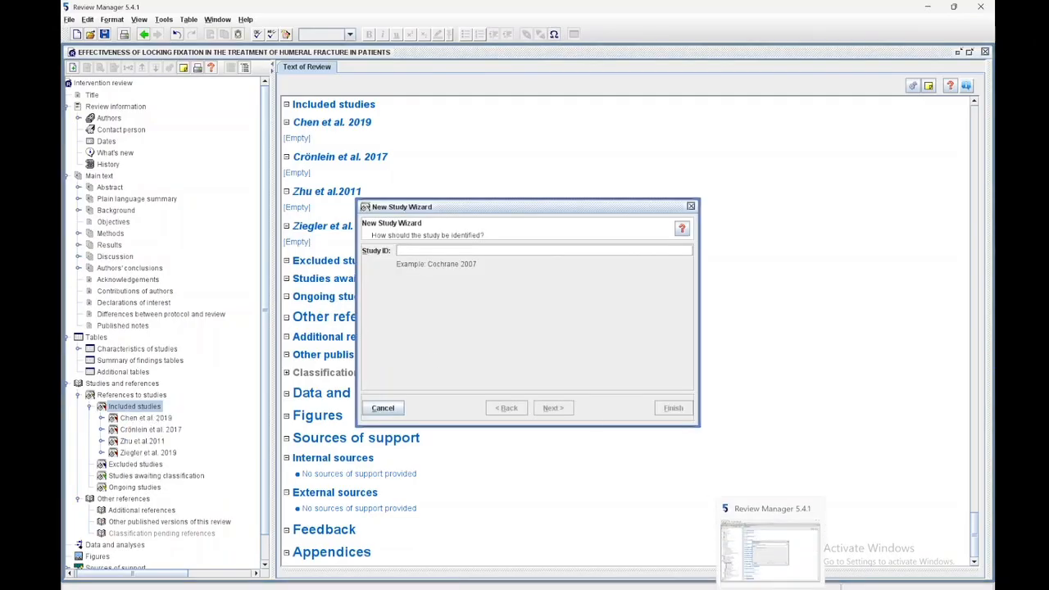
pyautogui.moveTo(606, 585)
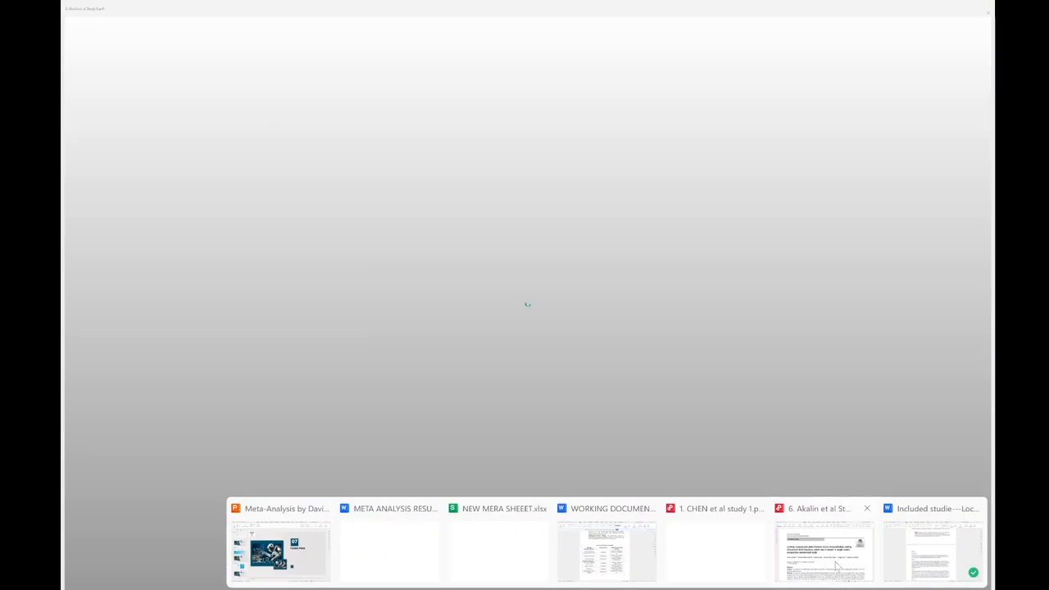
pyautogui.moveTo(828, 565)
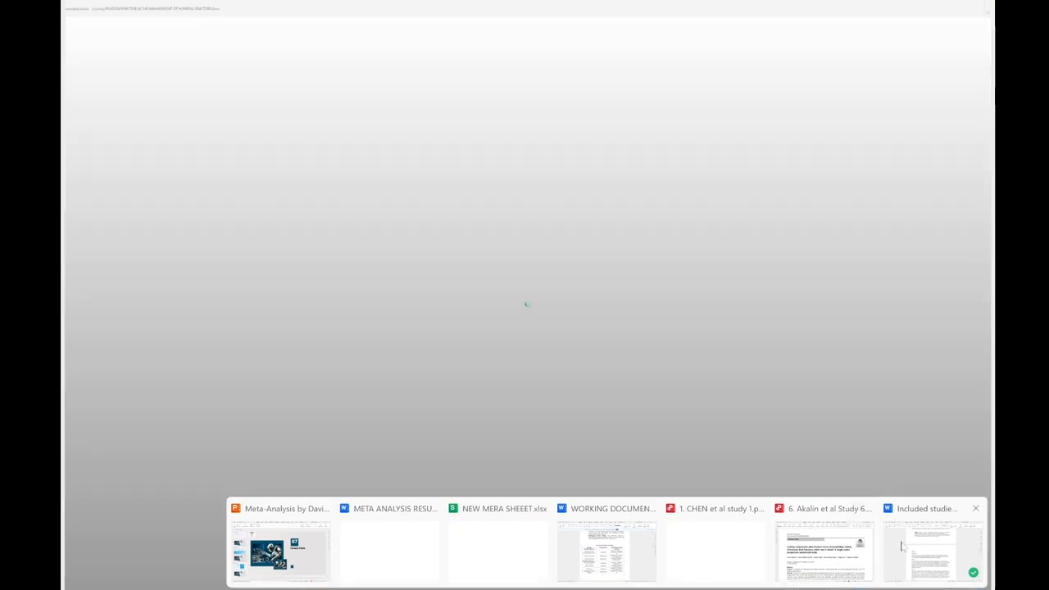
pyautogui.click(930, 547)
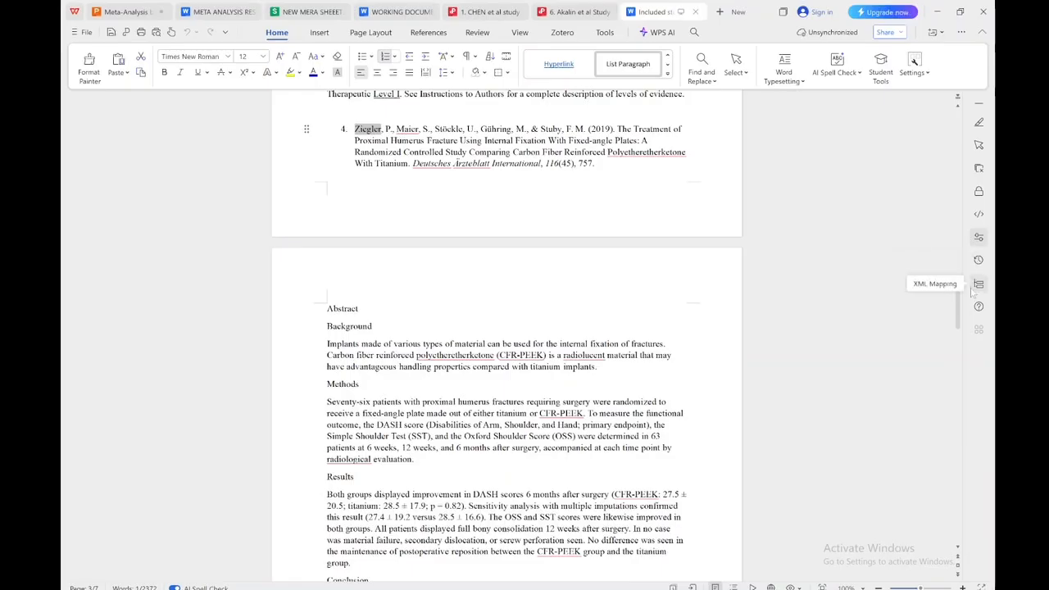
# - Copy the first author's surname in reference 5 and add the study in Review Manager with that surname plus "et al. (2019)" as ID
pyautogui.scroll(-4, 970, 311)
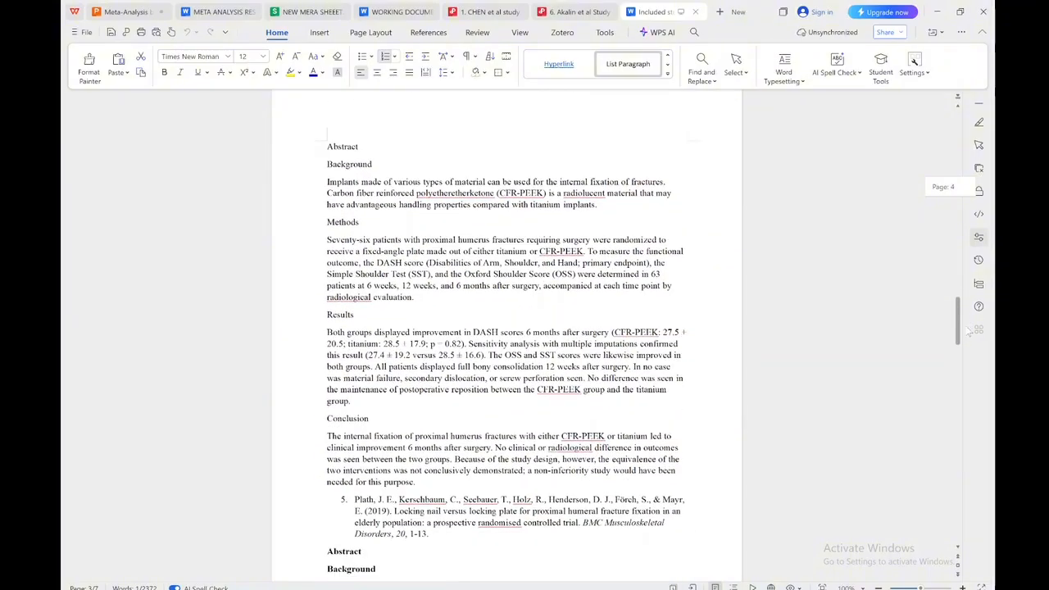
pyautogui.scroll(-6, 969, 332)
pyautogui.doubleClick(363, 247)
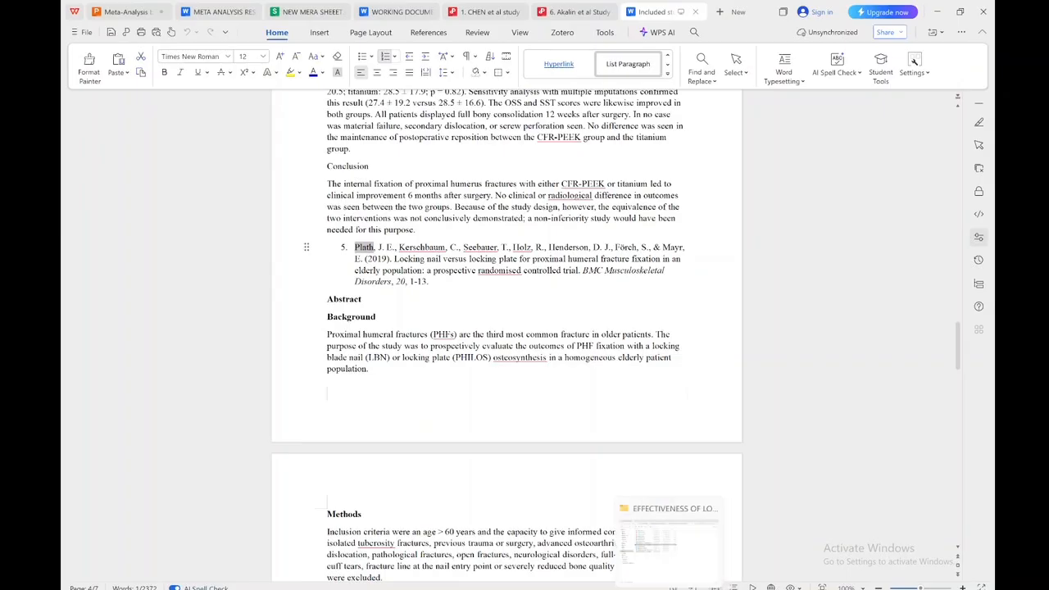
pyautogui.click(774, 565)
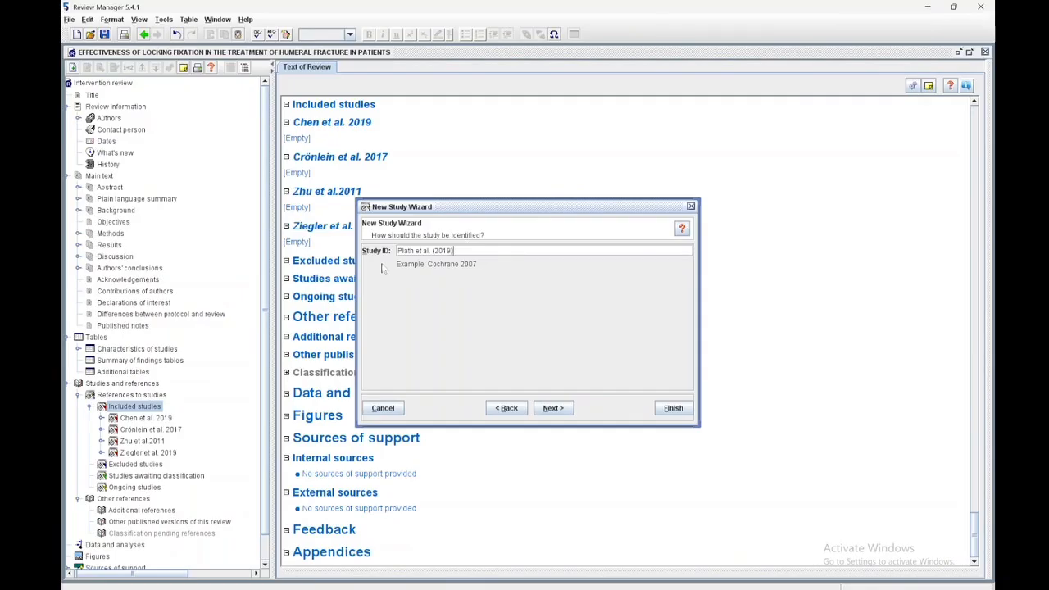
pyautogui.click(668, 408)
# - Start another included study and copy the first author's surname in reference 6 of the included studies document
pyautogui.click(124, 401)
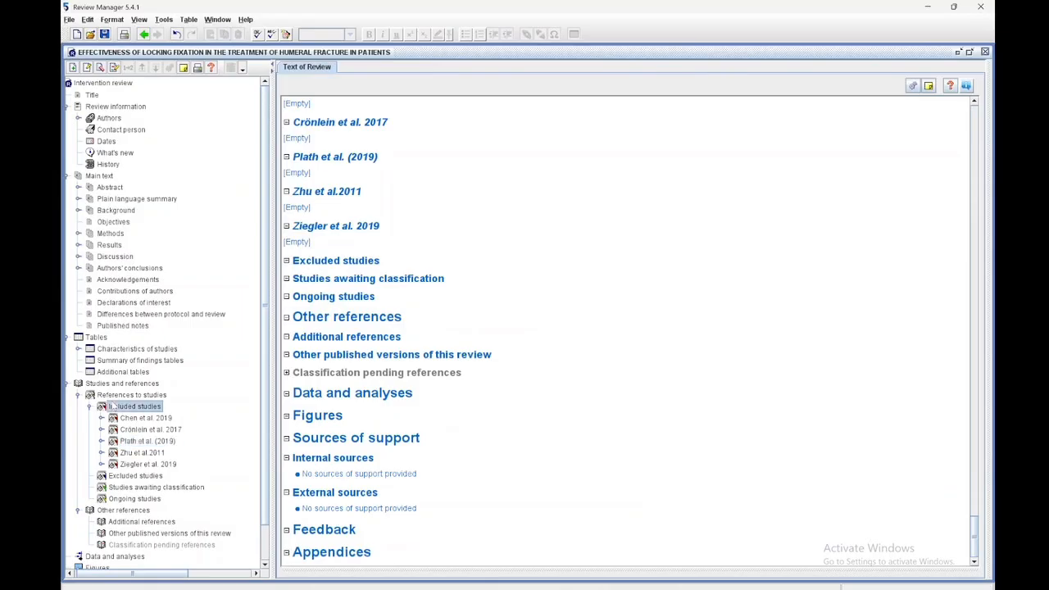
pyautogui.rightClick(115, 403)
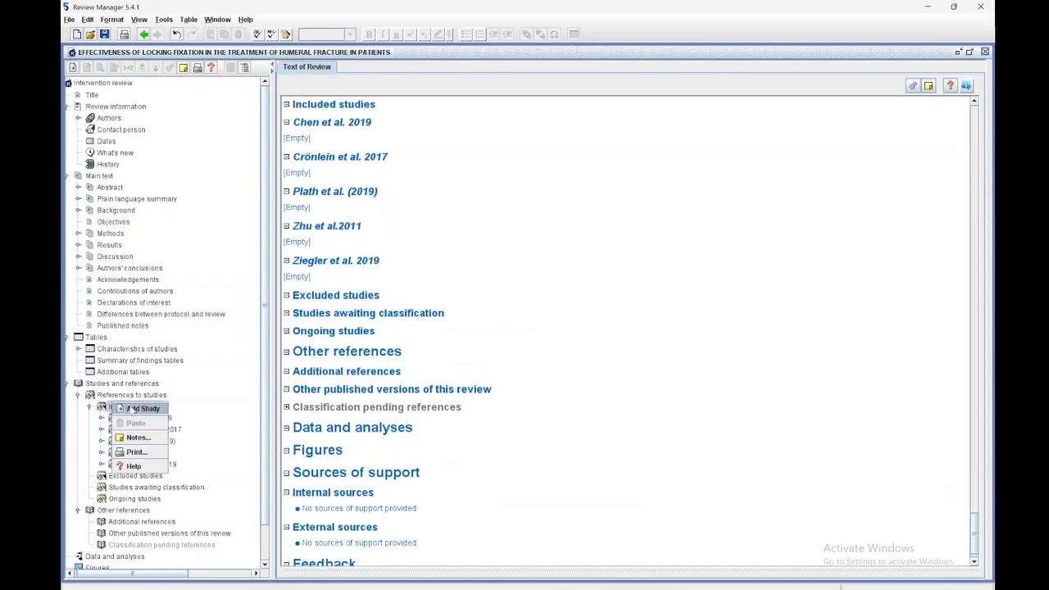
pyautogui.click(138, 408)
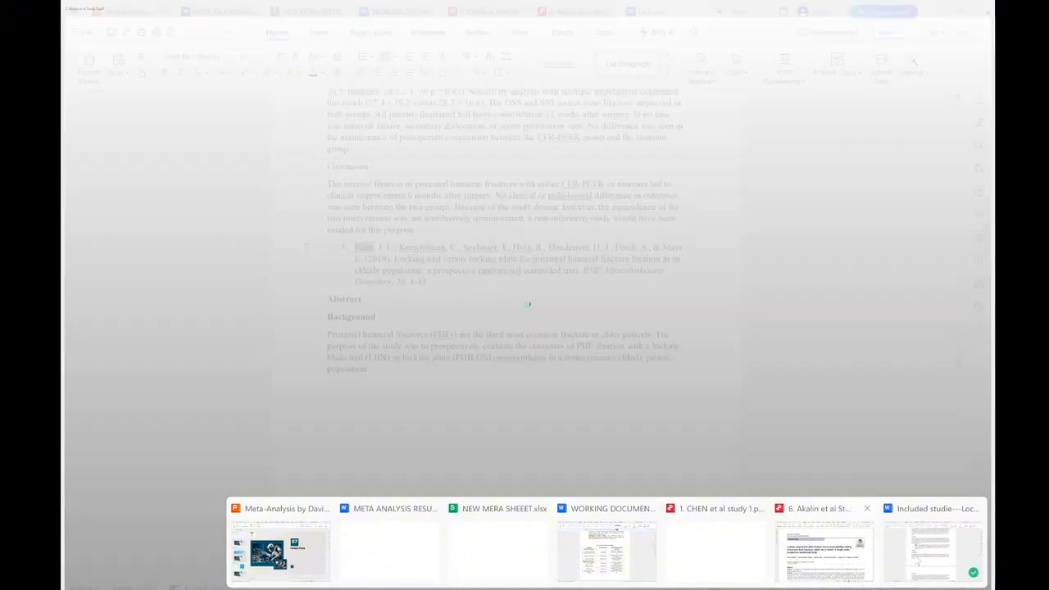
pyautogui.click(932, 548)
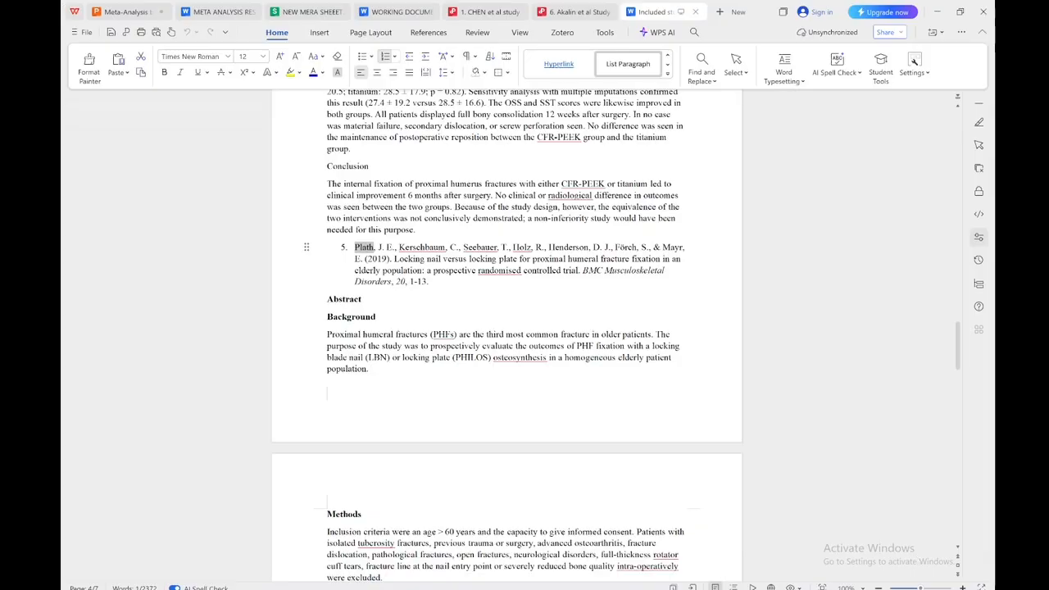
pyautogui.moveTo(957, 348); pyautogui.dragTo(976, 416)
pyautogui.doubleClick(366, 175)
pyautogui.hotkey('ctrl', 'c')
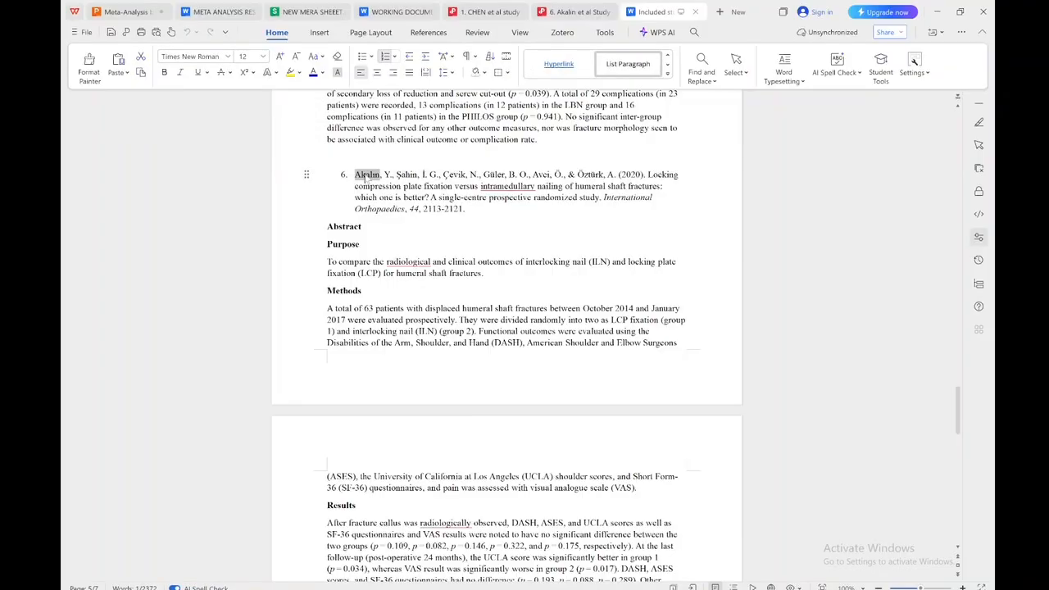
# - Return to Review Manager and add the study with the copied surname plus "et al. 2020" as its Study ID
pyautogui.hotkey('alt', 'Tab')
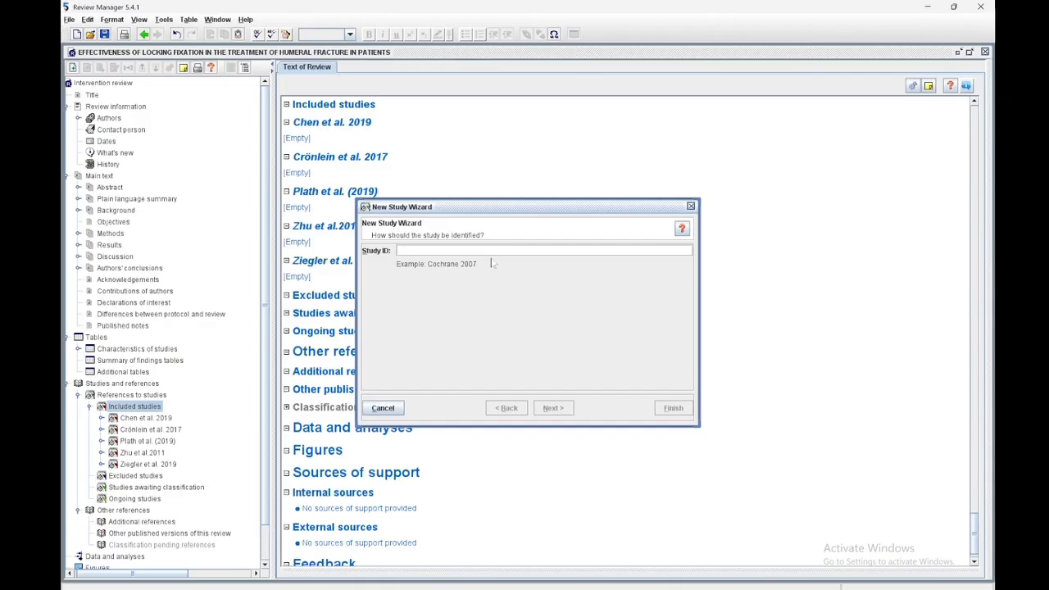
pyautogui.hotkey('ctrl', 'v')
pyautogui.write('et al')
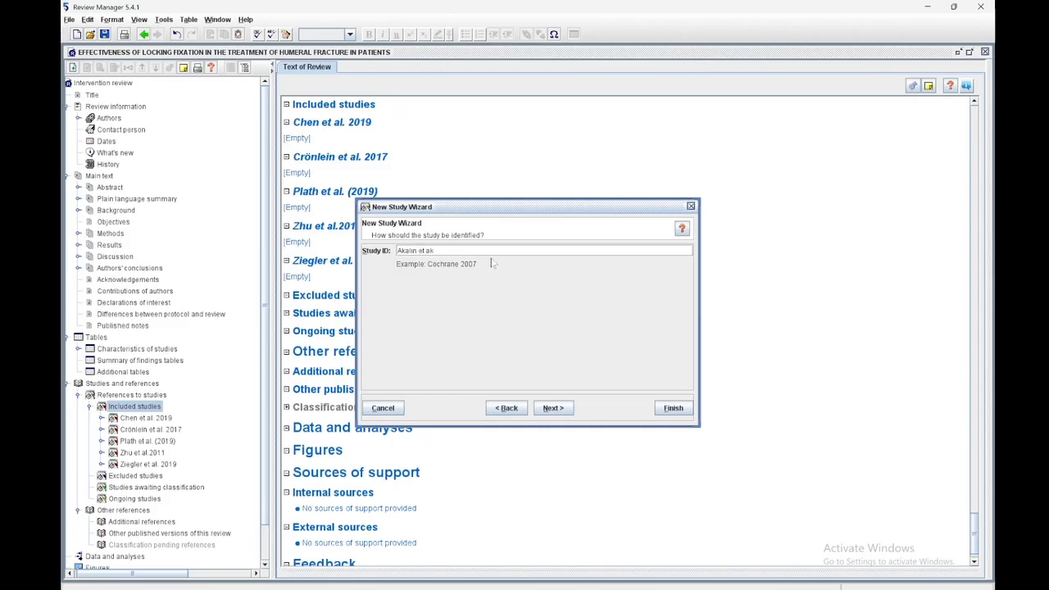
pyautogui.write('. 2020')
pyautogui.click(673, 407)
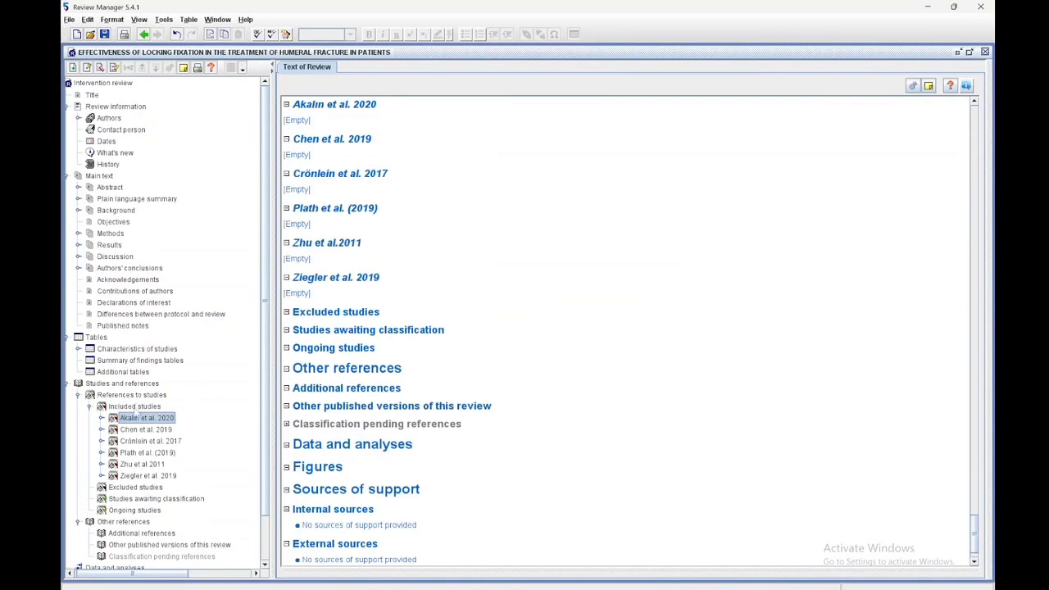
# - Start another included study and copy the first author's surname in reference 7 of the included studies document
pyautogui.rightClick(135, 408)
pyautogui.click(151, 418)
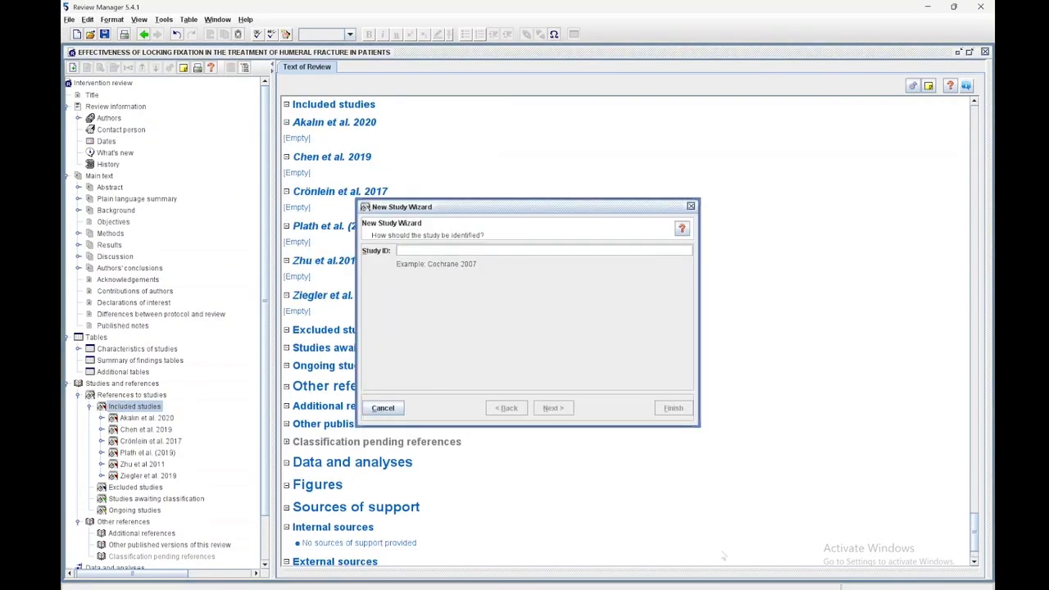
pyautogui.hotkey('alt', 'Tab')
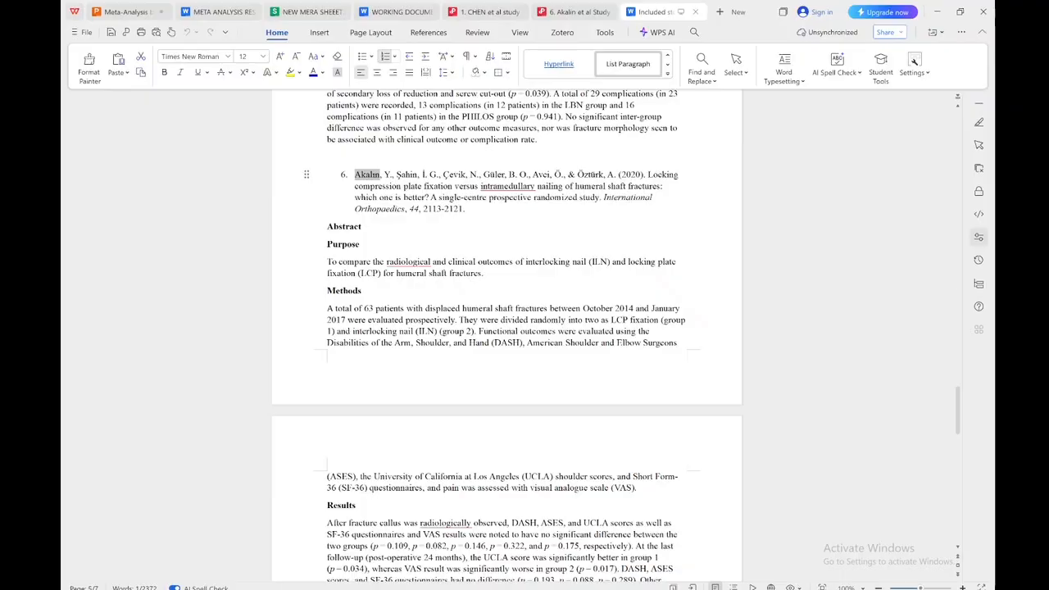
pyautogui.moveTo(960, 405); pyautogui.dragTo(979, 468)
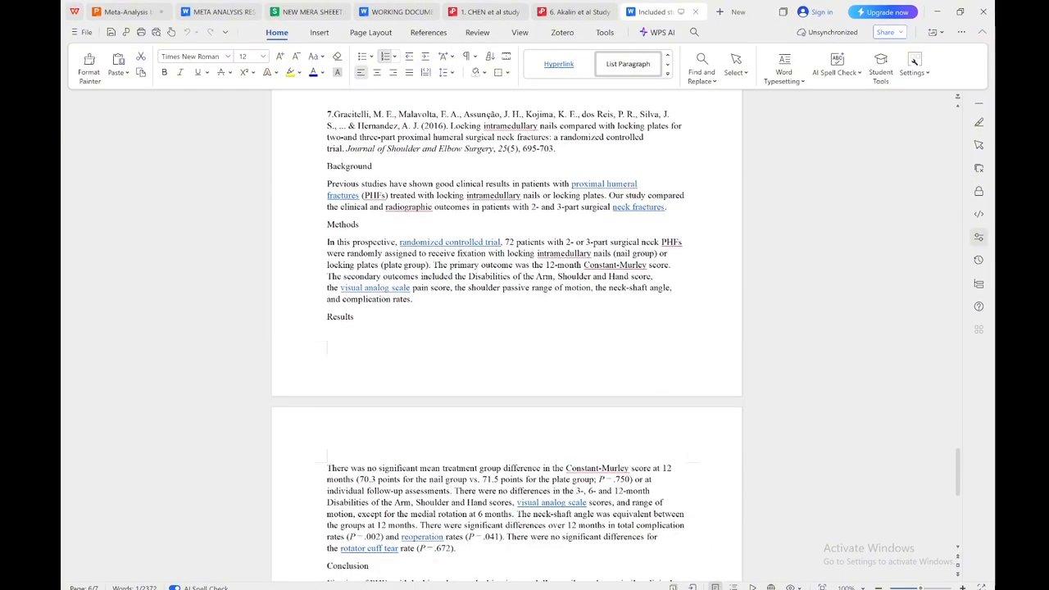
pyautogui.doubleClick(354, 114)
pyautogui.hotkey('ctrl', 'c')
# - Return to Review Manager and add the study with the copied surname plus "et al., 2017" as its Study ID
pyautogui.hotkey('alt', 'Tab')
pyautogui.hotkey('ctrl', 'v')
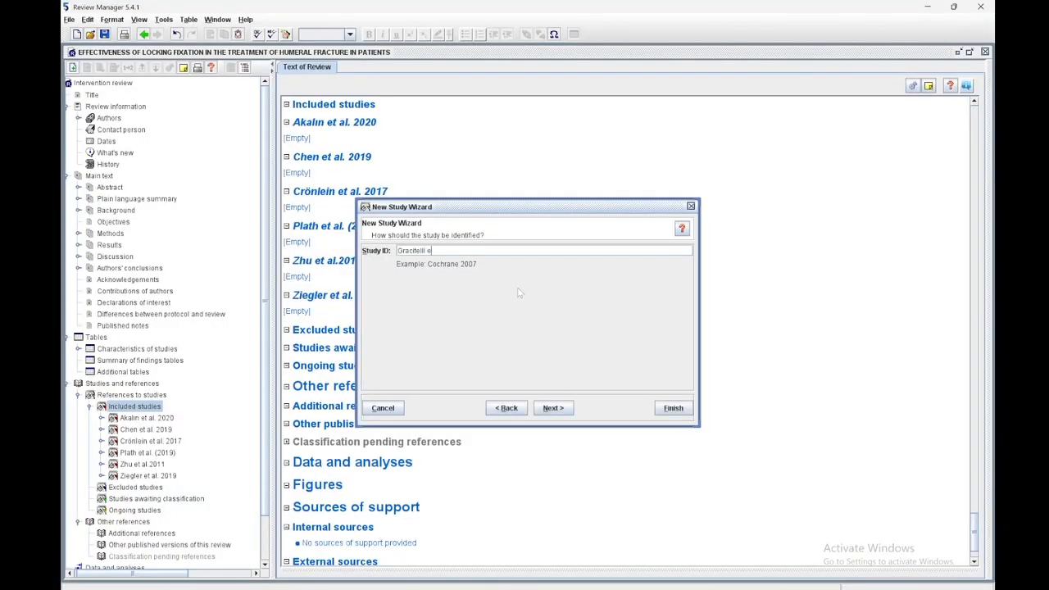
pyautogui.write('et al., 2017')
pyautogui.click(672, 407)
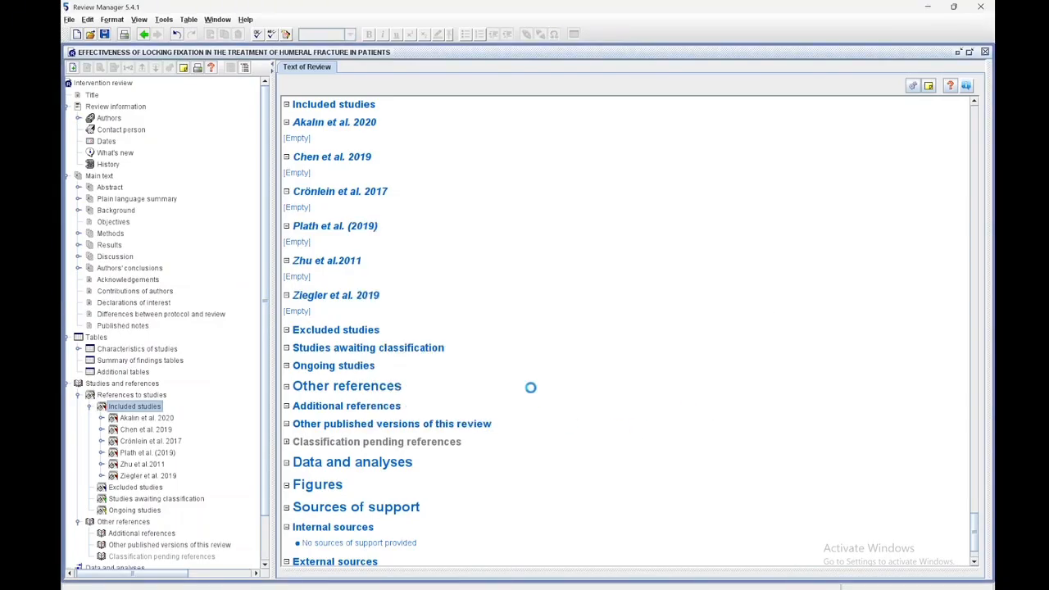
# - Check the included studies document for any references after reference 7, and return to Review Manager
pyautogui.moveTo(770, 588)
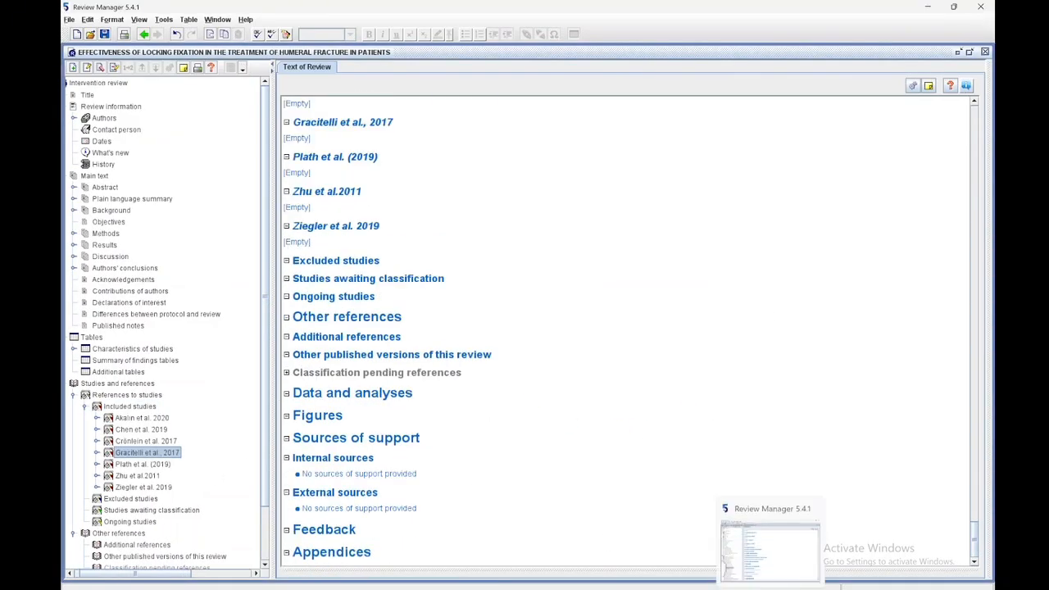
pyautogui.click(934, 547)
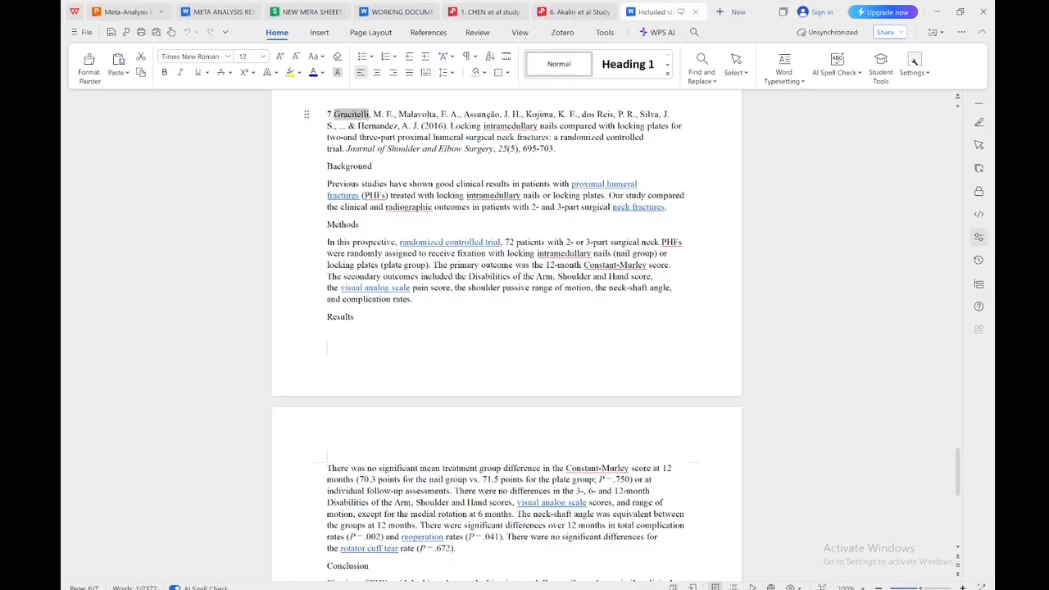
pyautogui.moveTo(963, 450); pyautogui.dragTo(973, 531)
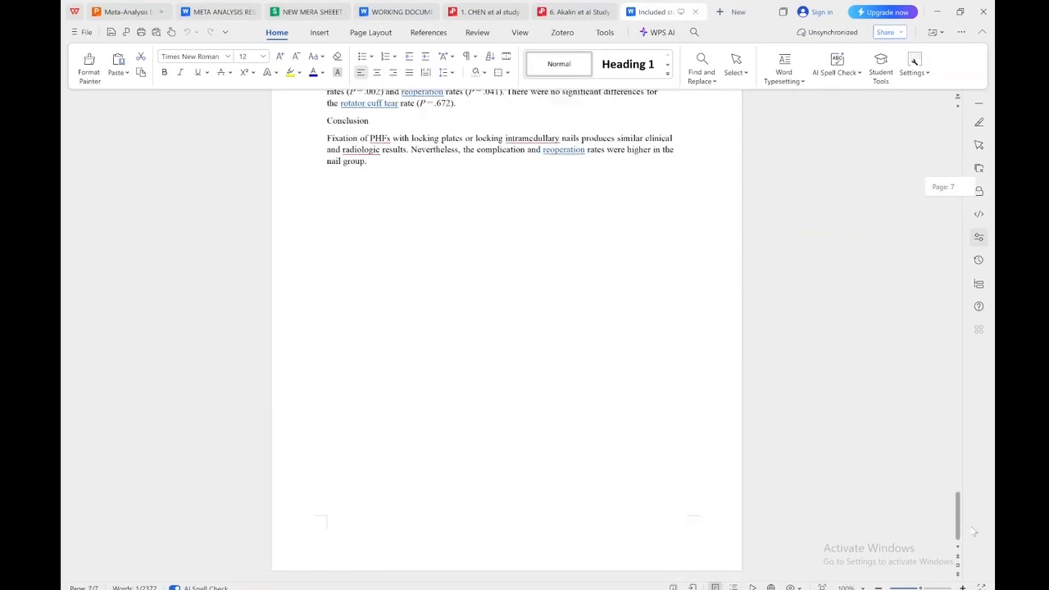
pyautogui.scroll(10, 973, 531)
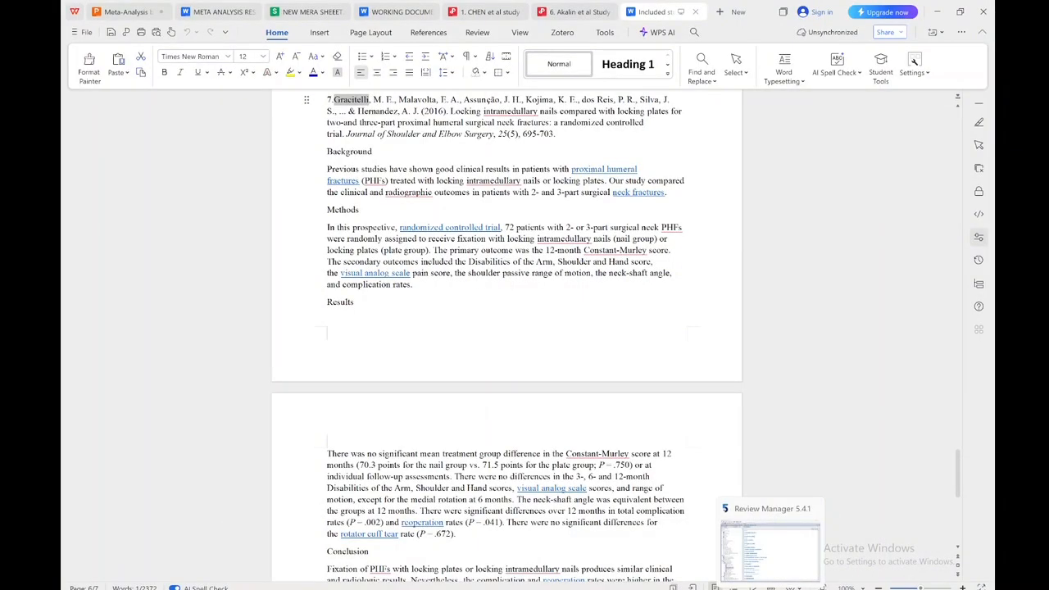
pyautogui.click(770, 544)
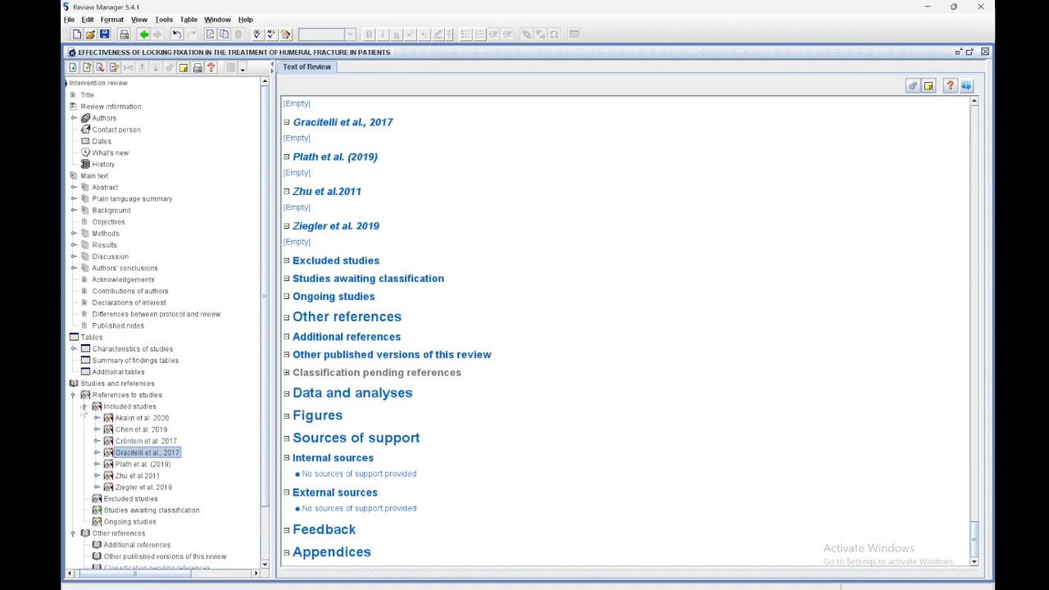
# - Collapse the References to studies and Other references branches in the review outline
pyautogui.click(83, 409)
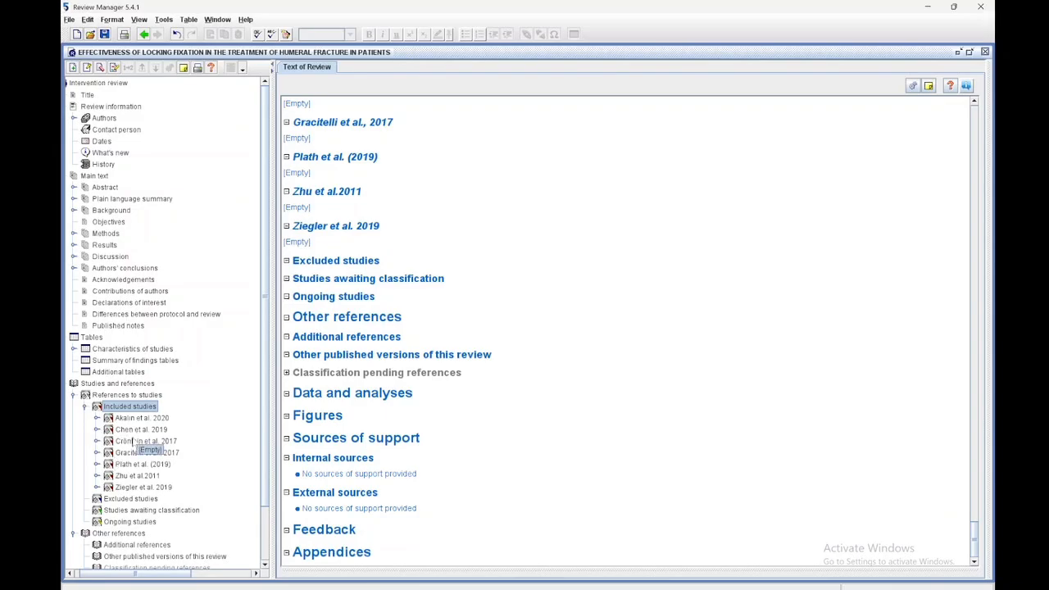
pyautogui.click(72, 395)
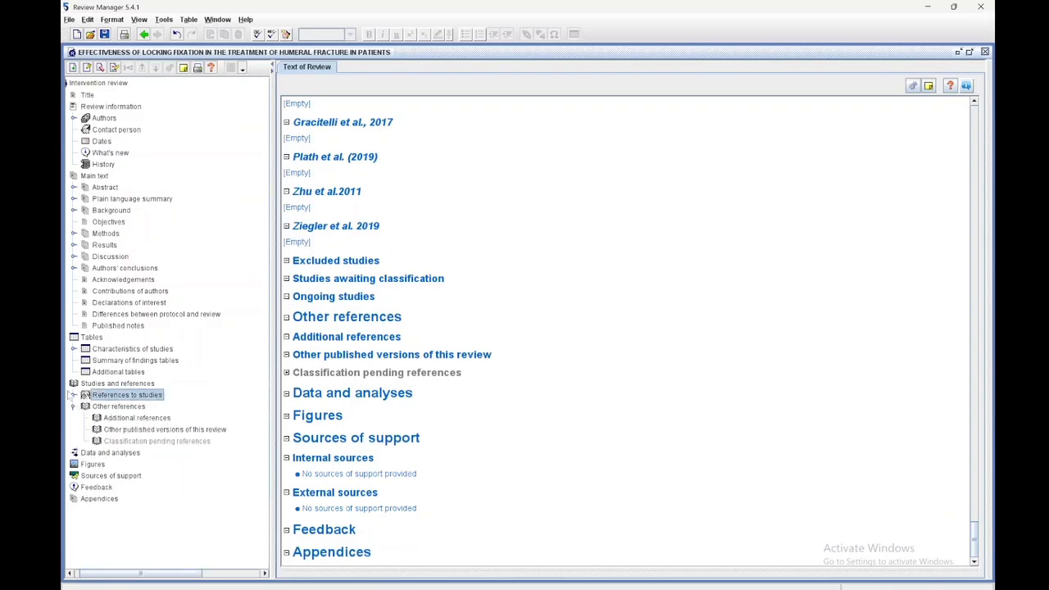
pyautogui.click(73, 406)
# - Start a new comparison under Data and analyses, and switch to the working document at its locking fixation comparison heading
pyautogui.click(75, 418)
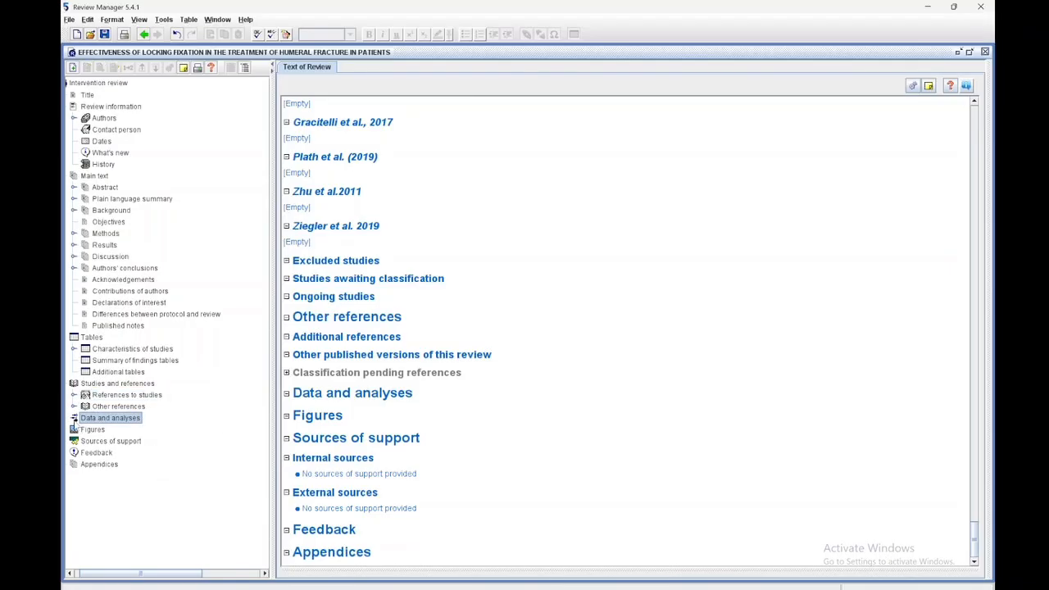
pyautogui.rightClick(79, 418)
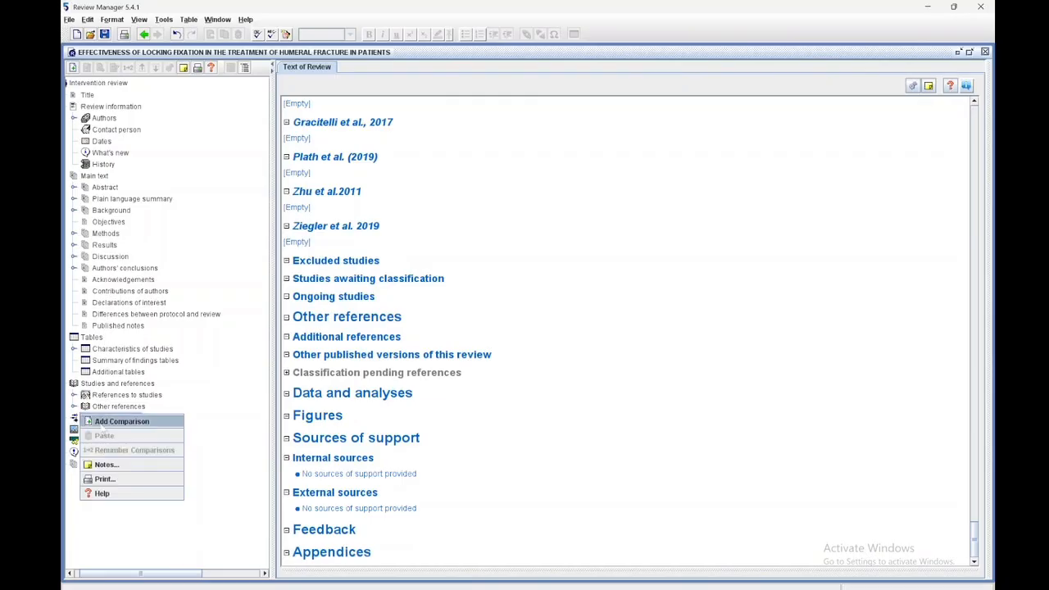
pyautogui.click(102, 423)
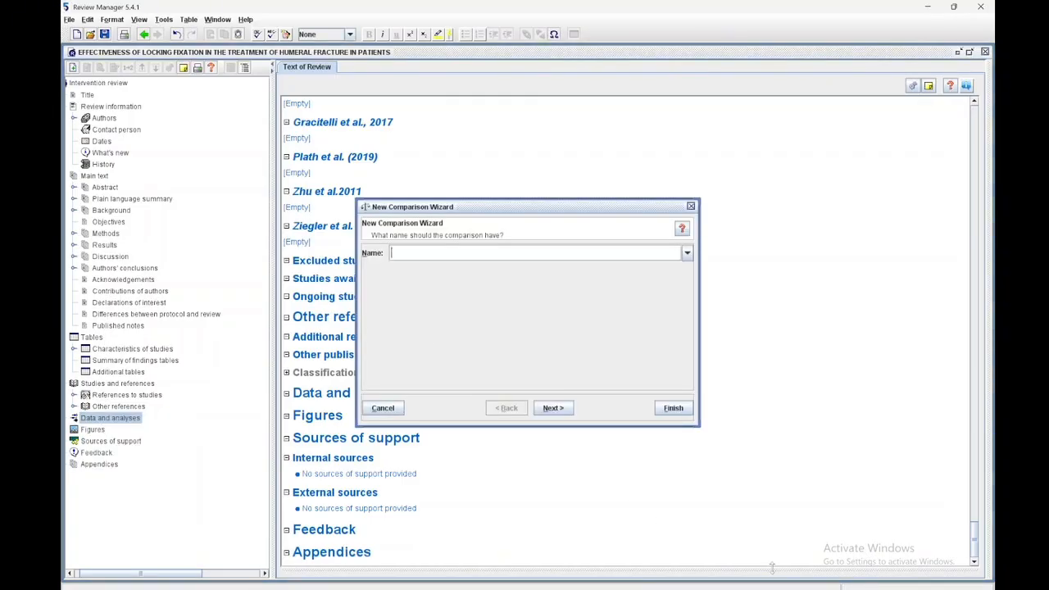
pyautogui.moveTo(750, 588)
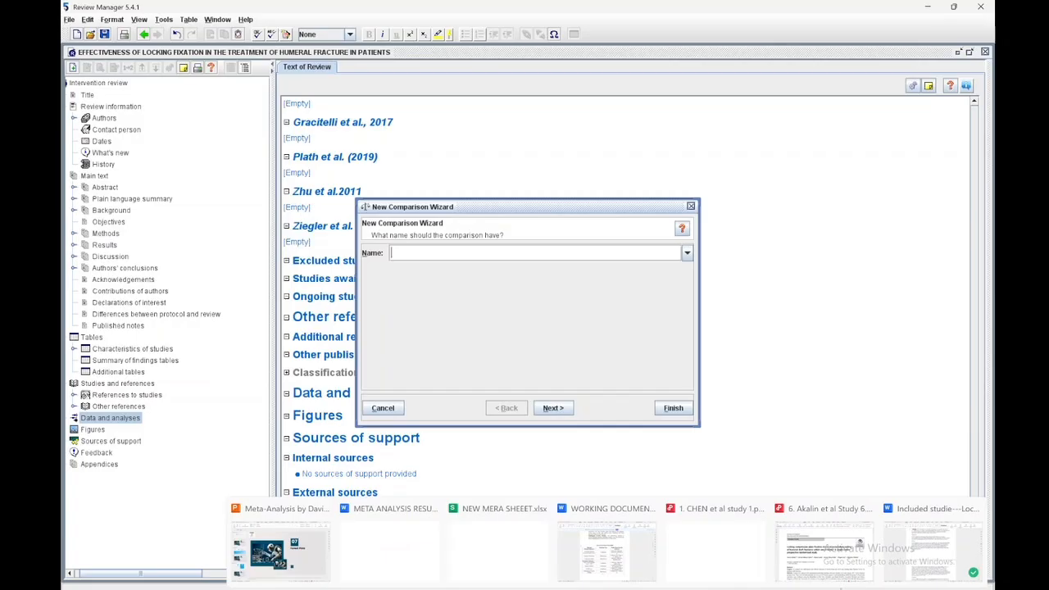
pyautogui.click(610, 550)
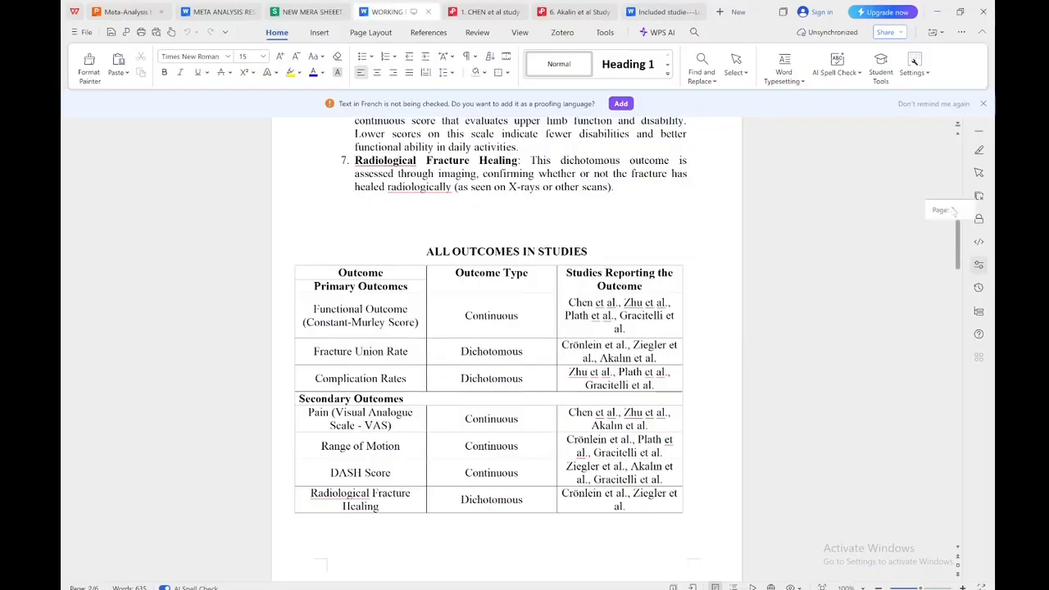
pyautogui.moveTo(954, 212); pyautogui.dragTo(952, 185)
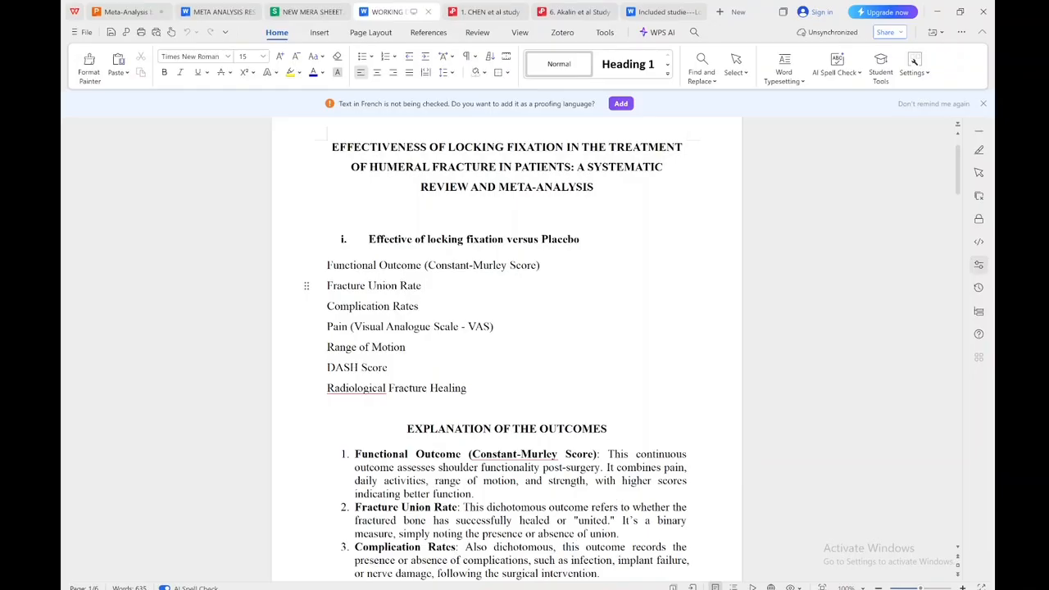
# - Examine the comparison heading and the list of outcomes beneath it in the working document
pyautogui.moveTo(368, 239); pyautogui.dragTo(580, 239)
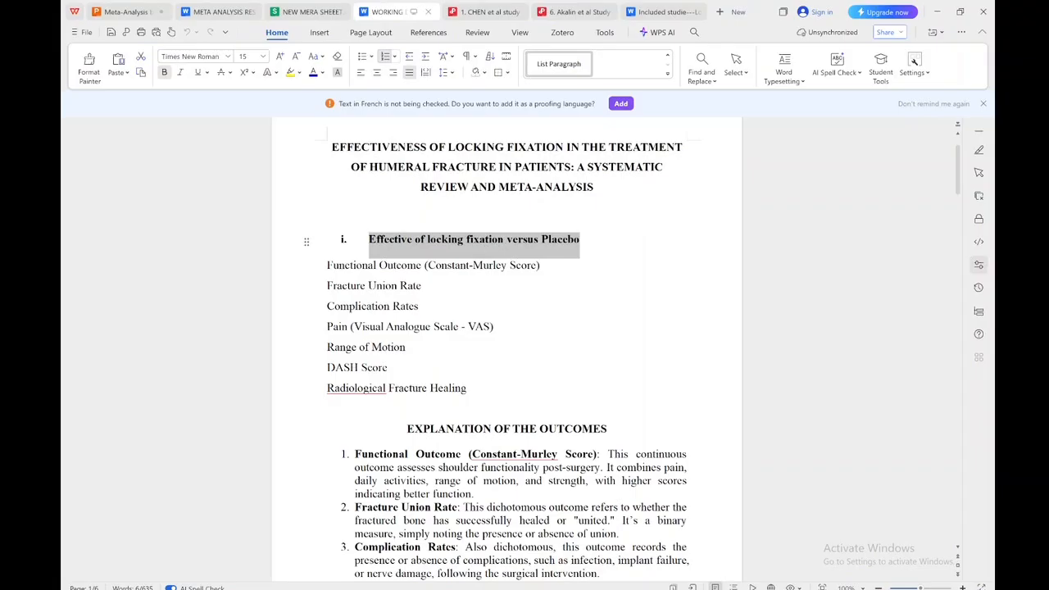
pyautogui.moveTo(319, 288); pyautogui.dragTo(452, 404)
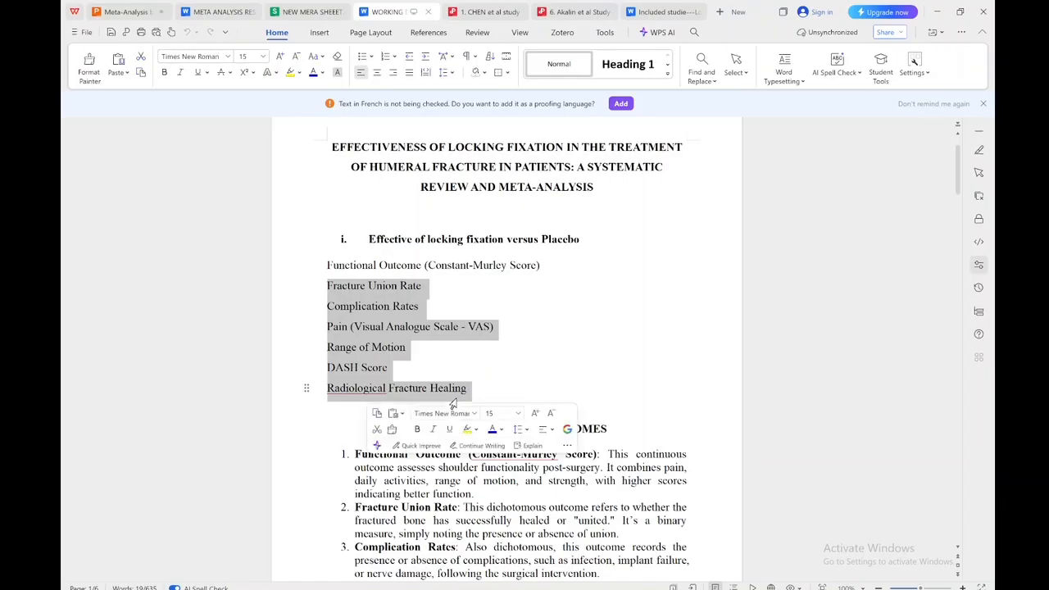
pyautogui.click(456, 389)
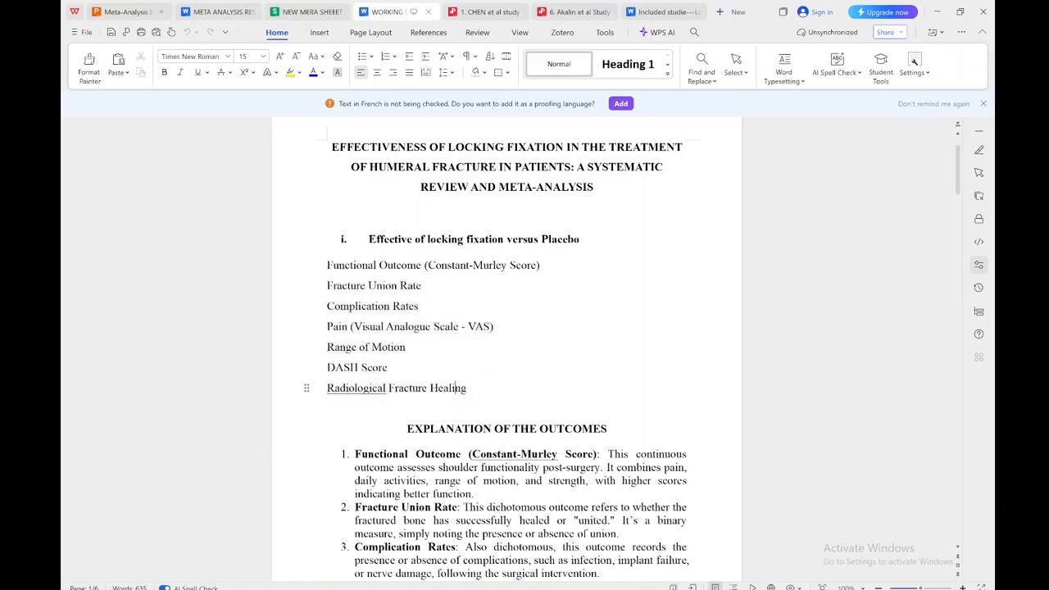
pyautogui.moveTo(368, 238); pyautogui.dragTo(493, 239)
pyautogui.click(493, 238)
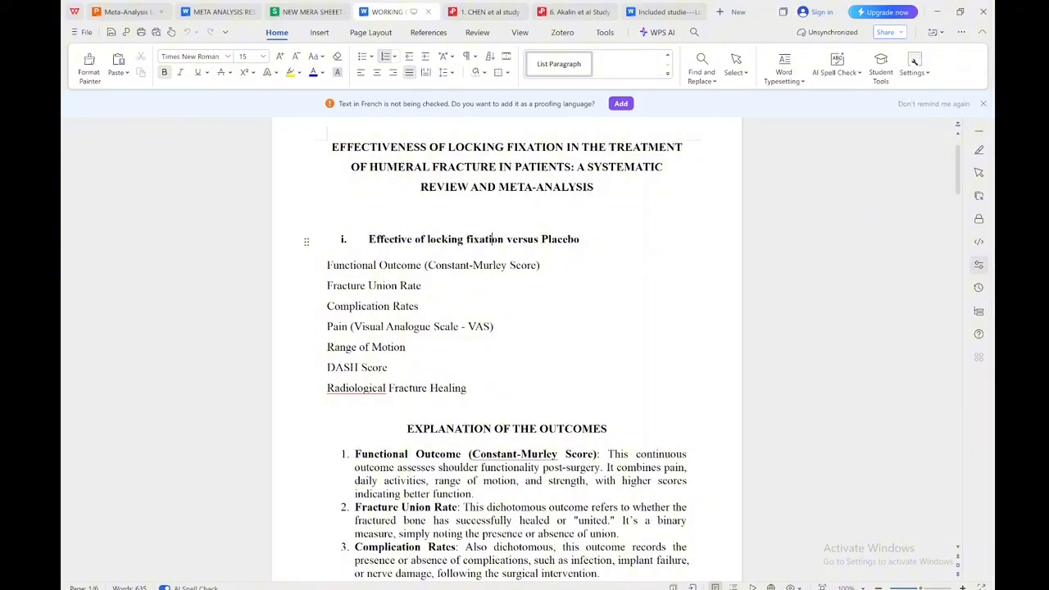
pyautogui.moveTo(327, 265)
pyautogui.mouseDown()
pyautogui.moveTo(354, 269)
pyautogui.moveTo(406, 348)
pyautogui.moveTo(393, 373)
pyautogui.moveTo(466, 392)
pyautogui.moveTo(405, 351)
pyautogui.moveTo(494, 329)
pyautogui.moveTo(401, 348)
pyautogui.mouseUp()
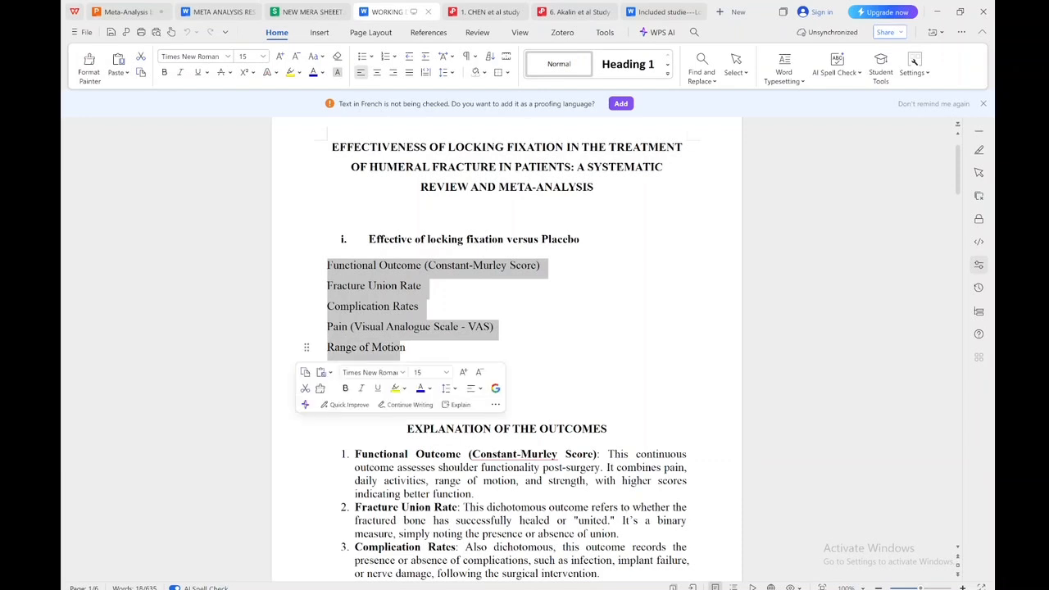
pyautogui.click(462, 330)
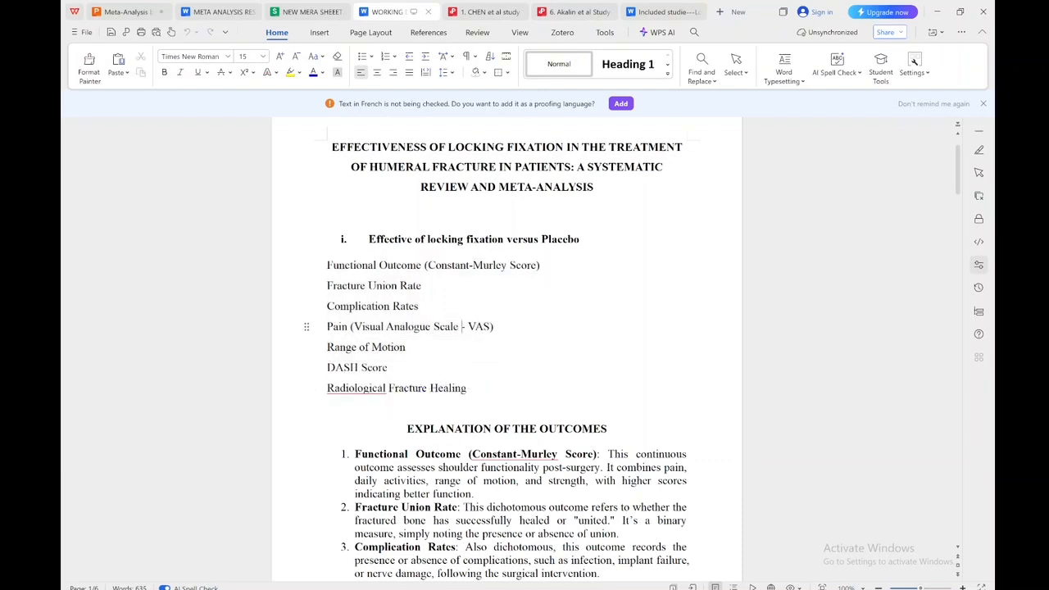
# - Copy the working document's comparison heading and create the Review Manager comparison named "Effective of locking fixation versus Placebo"
pyautogui.moveTo(369, 239); pyautogui.dragTo(580, 239)
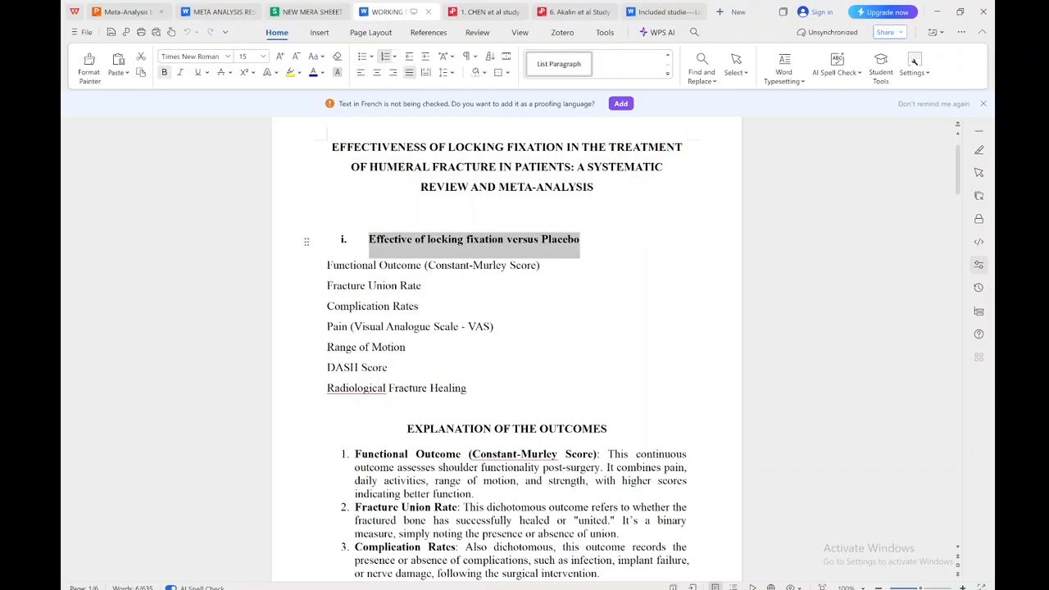
pyautogui.moveTo(607, 588)
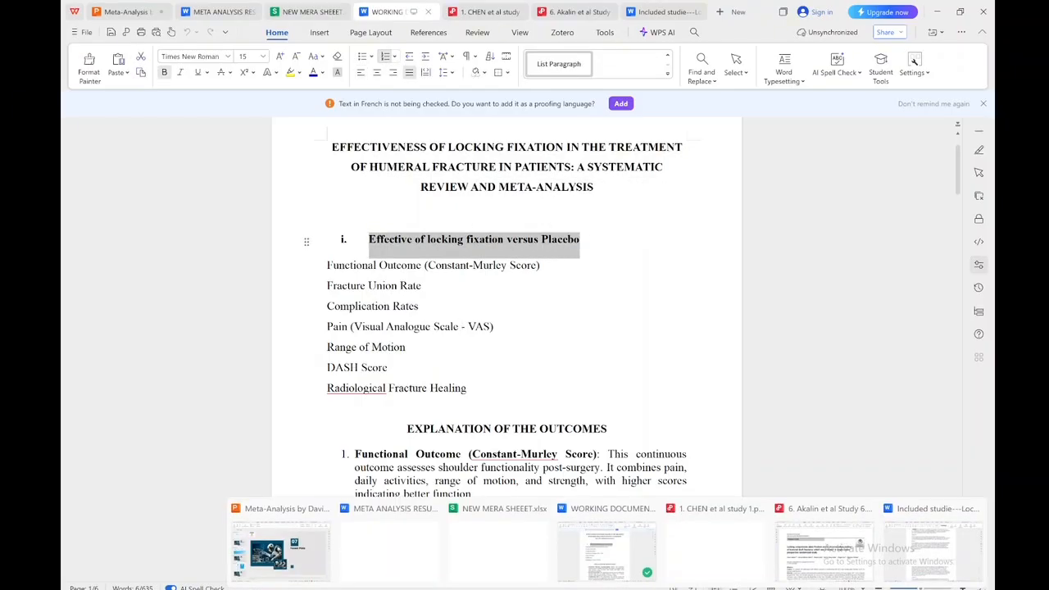
pyautogui.click(631, 588)
pyautogui.click(457, 253)
pyautogui.write('Effective of locking fixation versus Placebo')
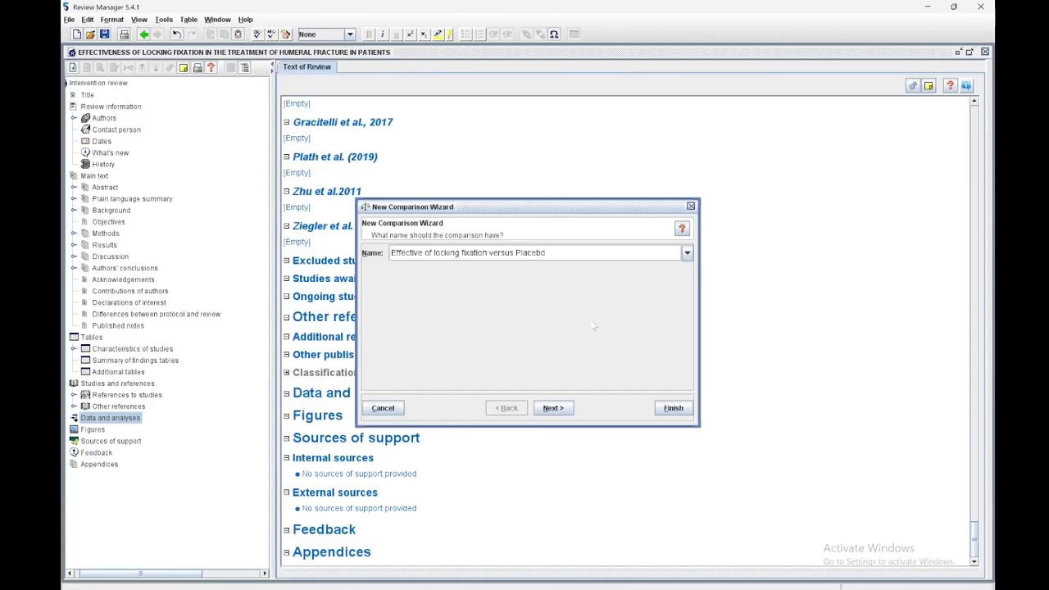
pyautogui.click(550, 407)
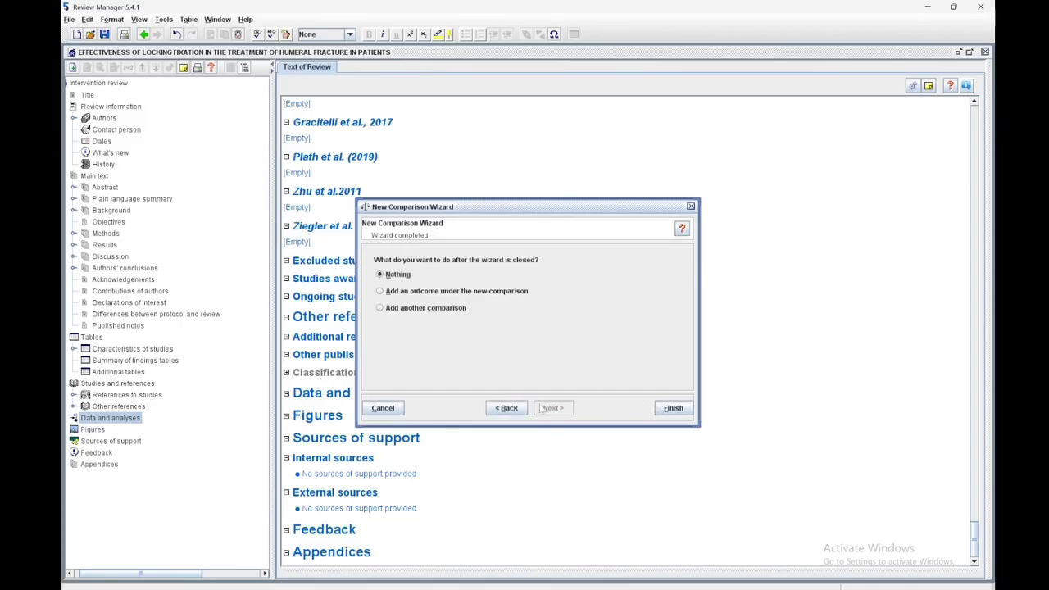
pyautogui.click(673, 407)
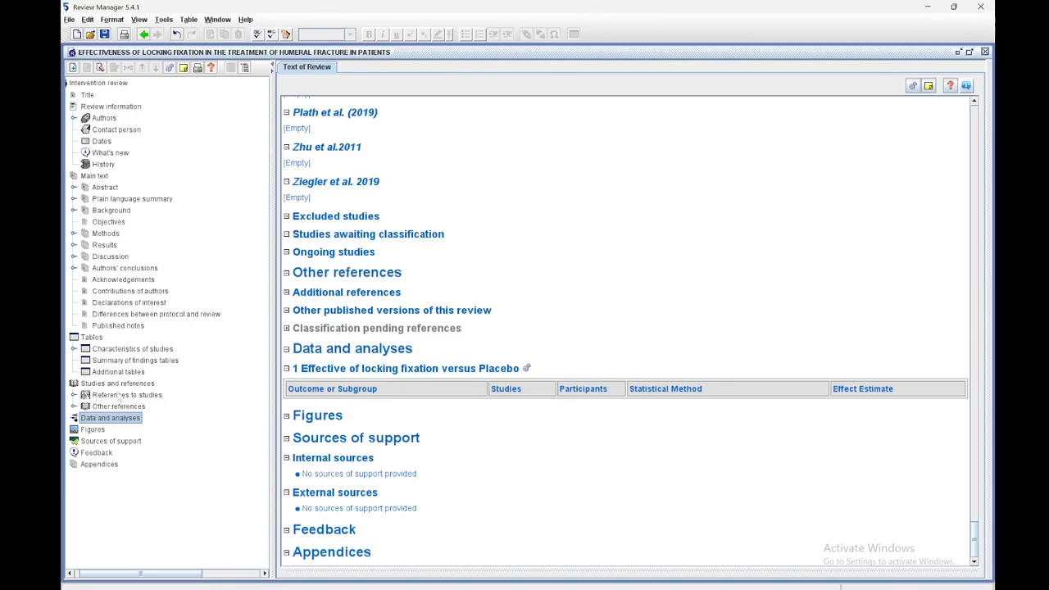
# - Expand Data and analyses and start a new outcome under the locking fixation versus placebo comparison
pyautogui.click(132, 421)
pyautogui.click(74, 418)
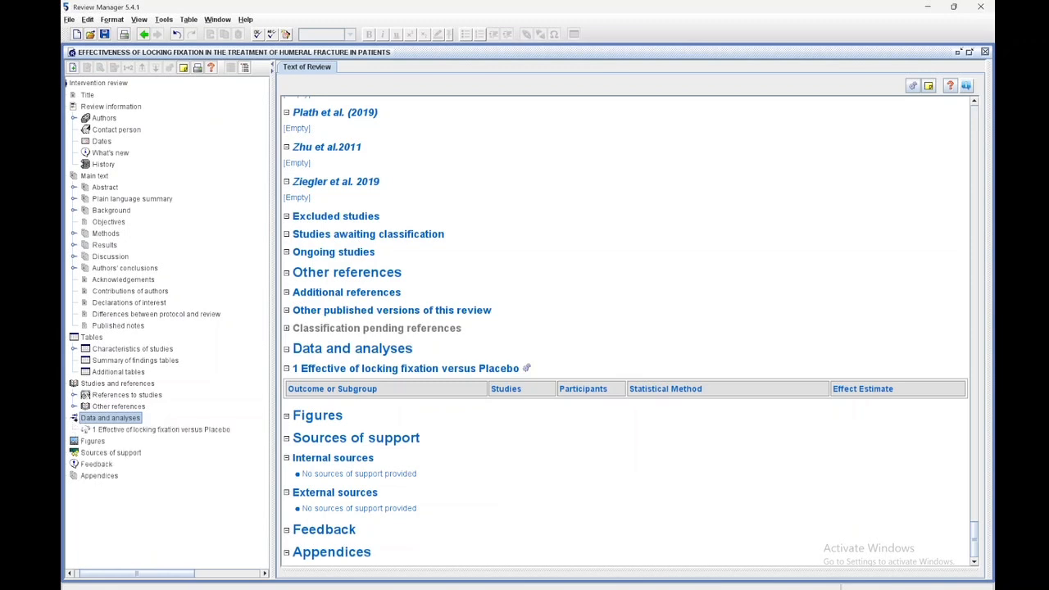
pyautogui.click(104, 430)
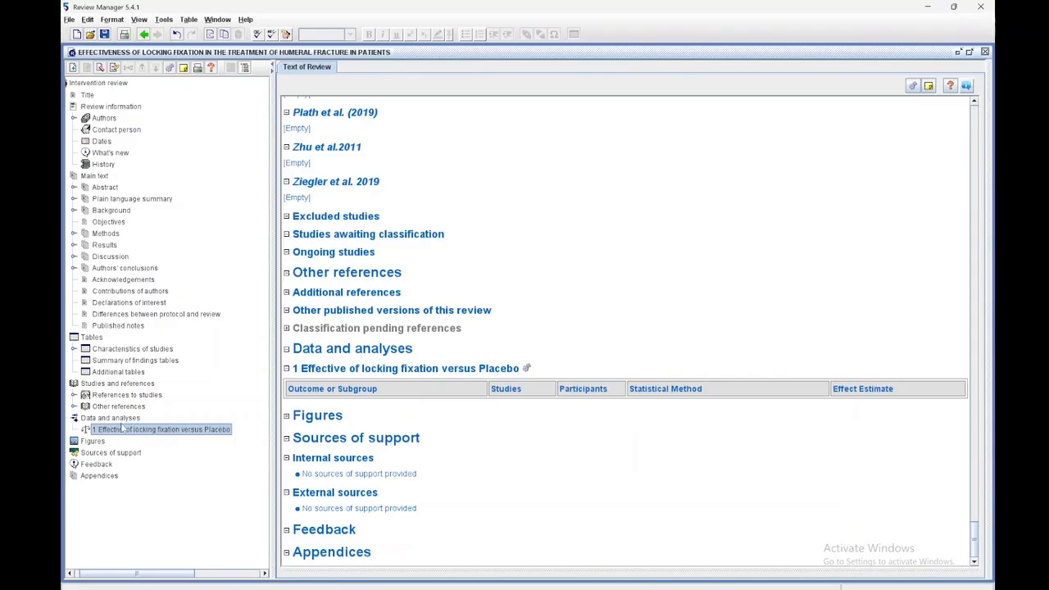
pyautogui.rightClick(122, 429)
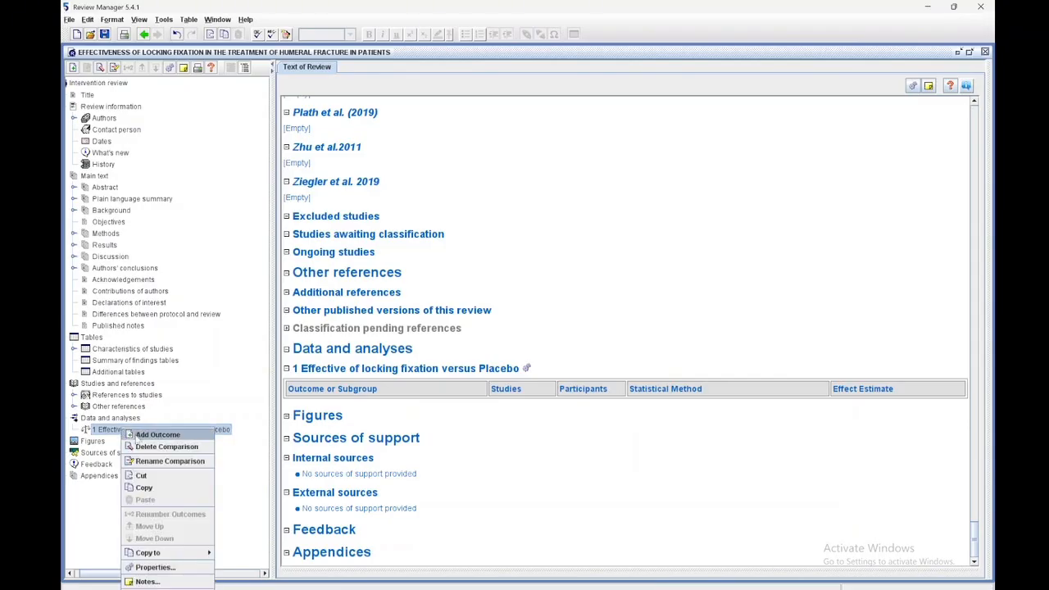
pyautogui.click(141, 435)
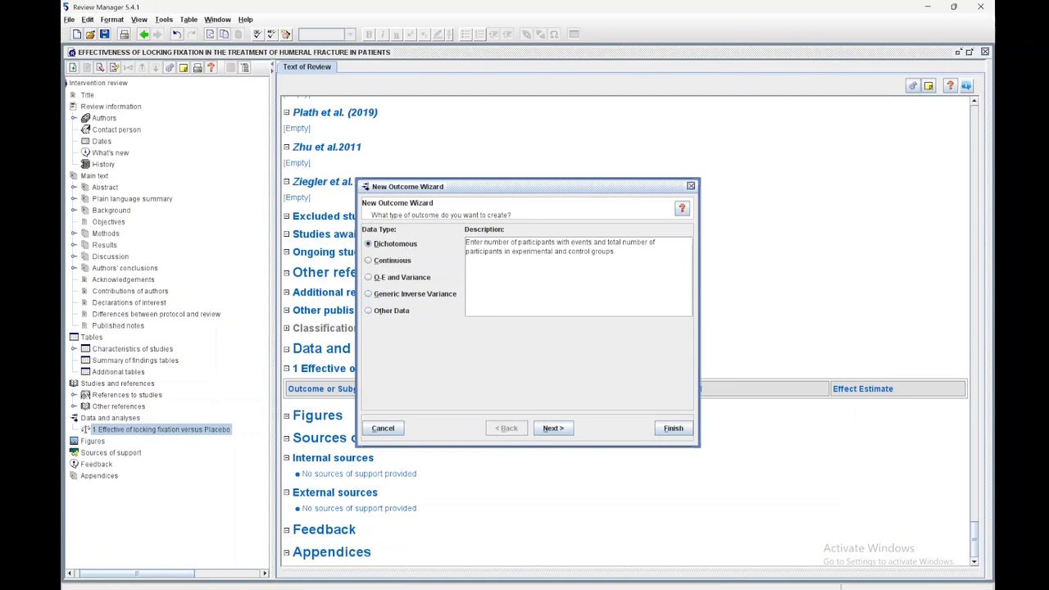
# - Switch to the working document and read the explanation of each outcome through to the All Outcomes in Studies table
pyautogui.click(761, 587)
pyautogui.click(499, 348)
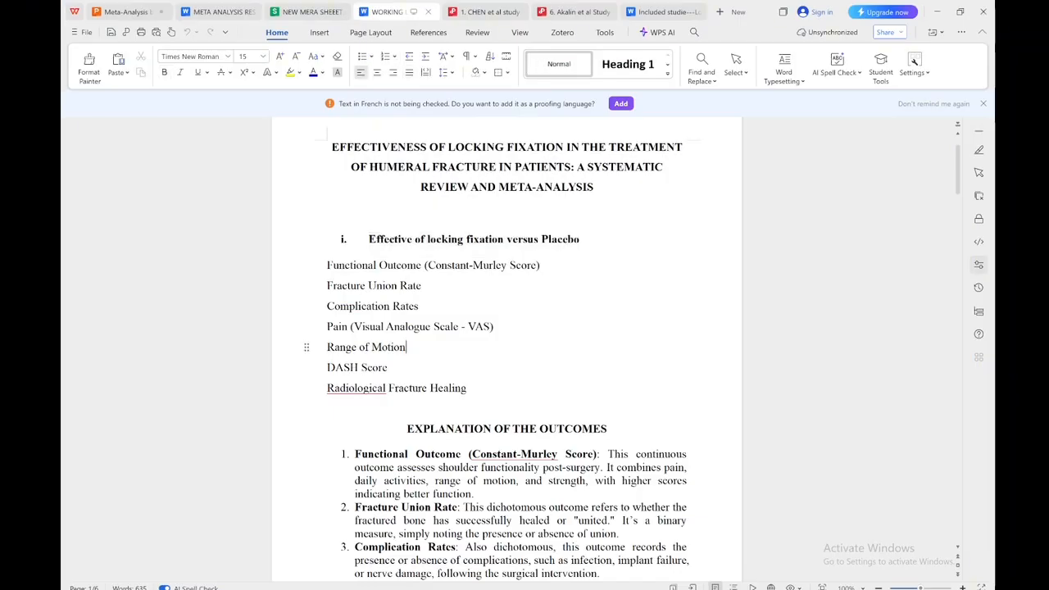
pyautogui.moveTo(554, 535); pyautogui.dragTo(519, 347)
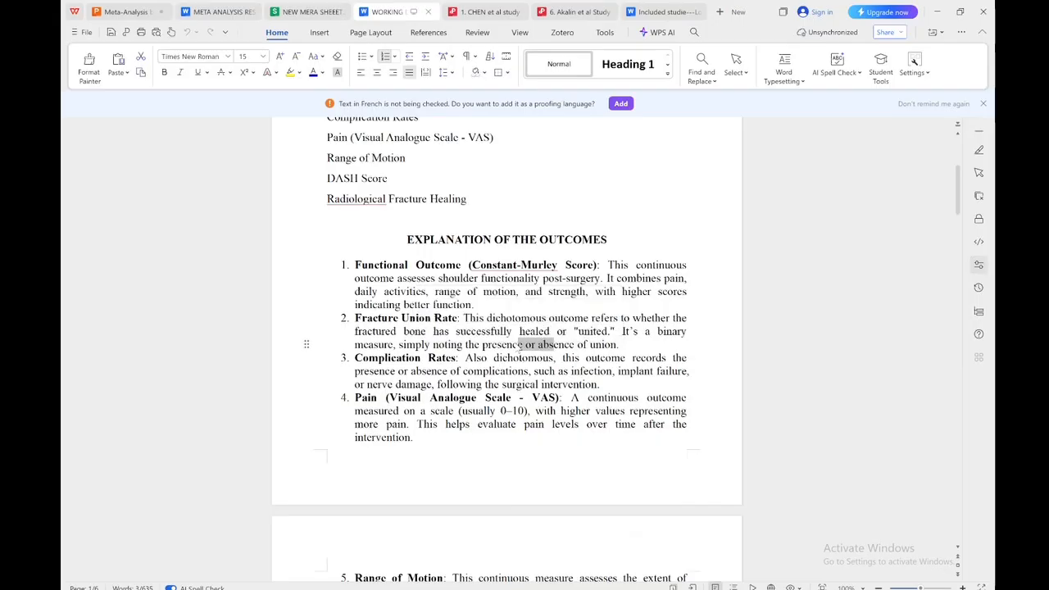
pyautogui.click(521, 345)
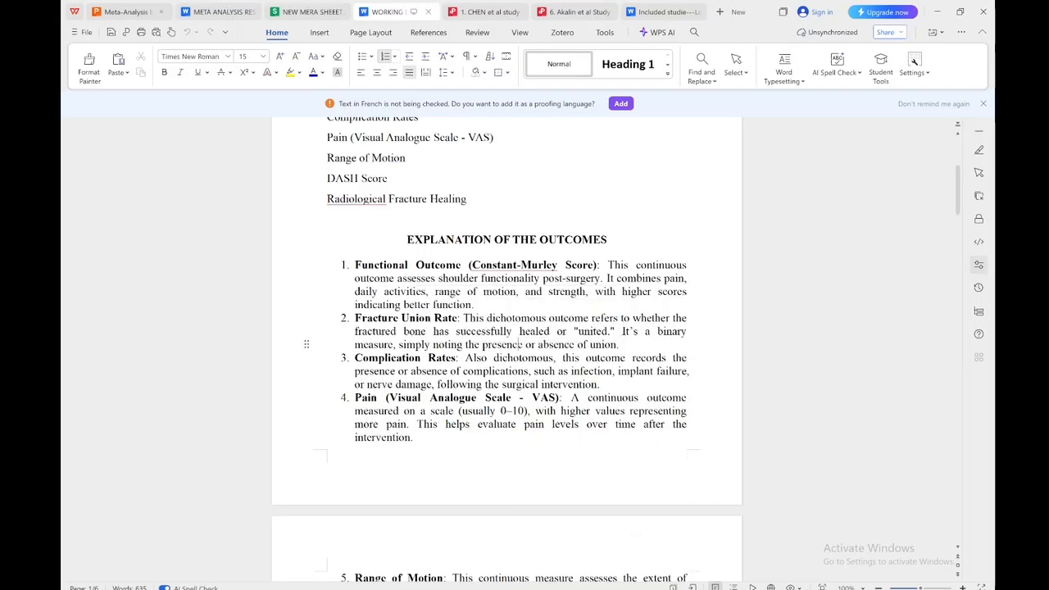
pyautogui.moveTo(468, 384); pyautogui.dragTo(455, 432)
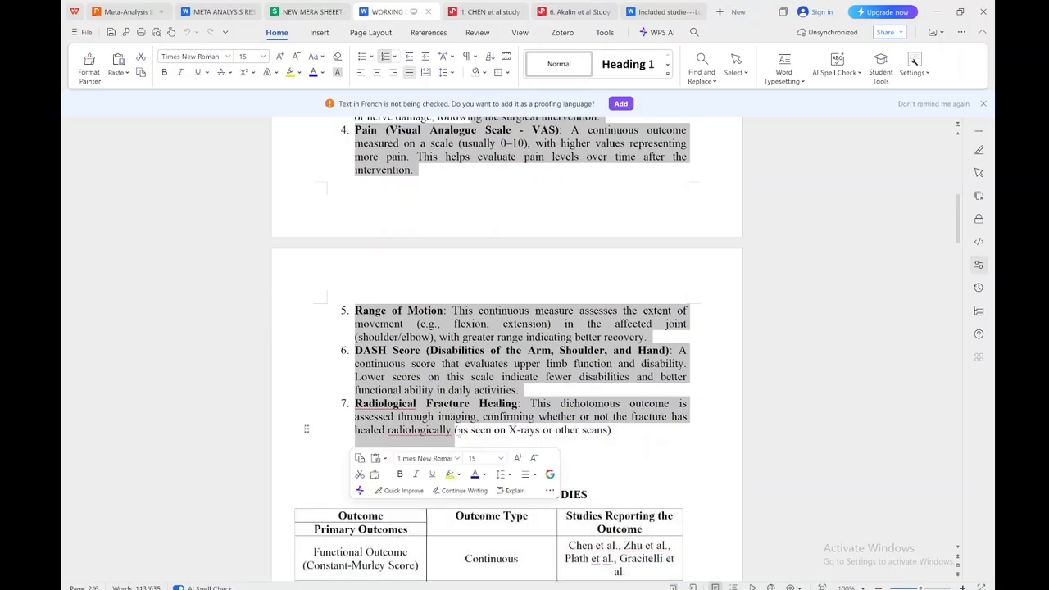
pyautogui.click(456, 430)
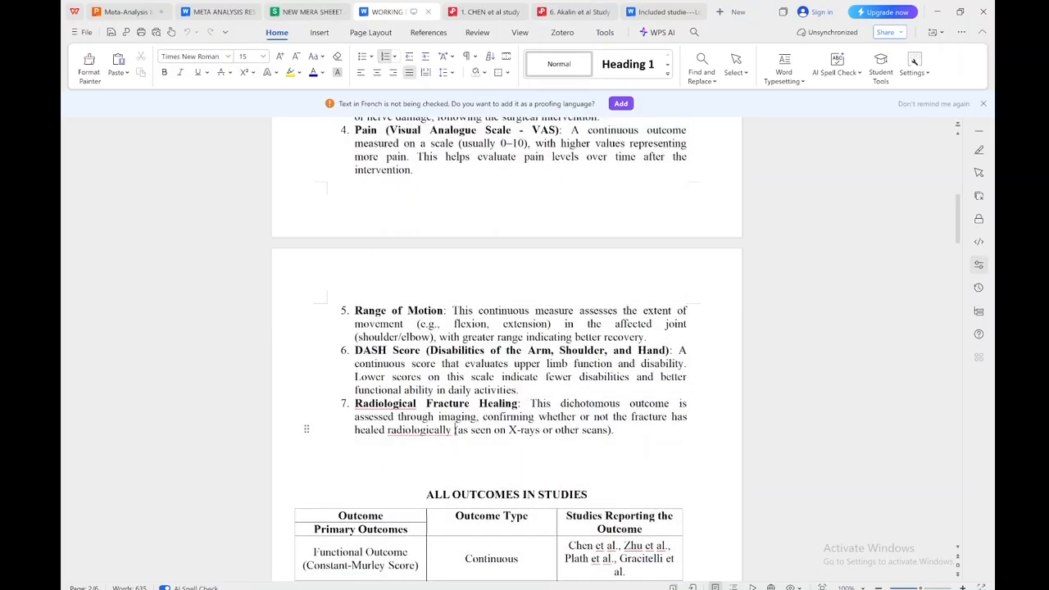
pyautogui.scroll(-3, 455, 430)
pyautogui.click(456, 421)
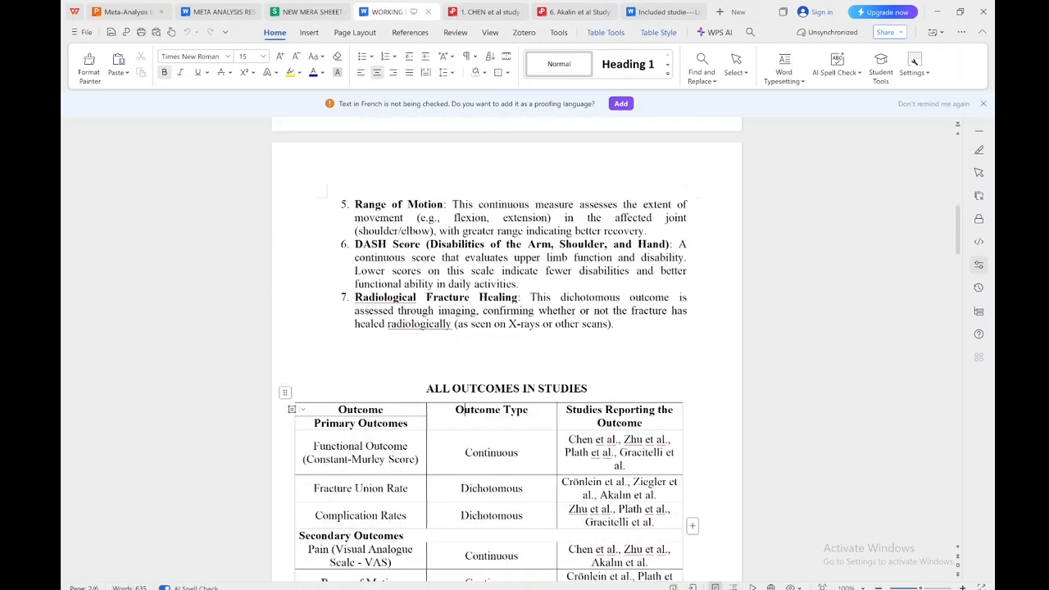
pyautogui.moveTo(958, 229); pyautogui.dragTo(962, 240)
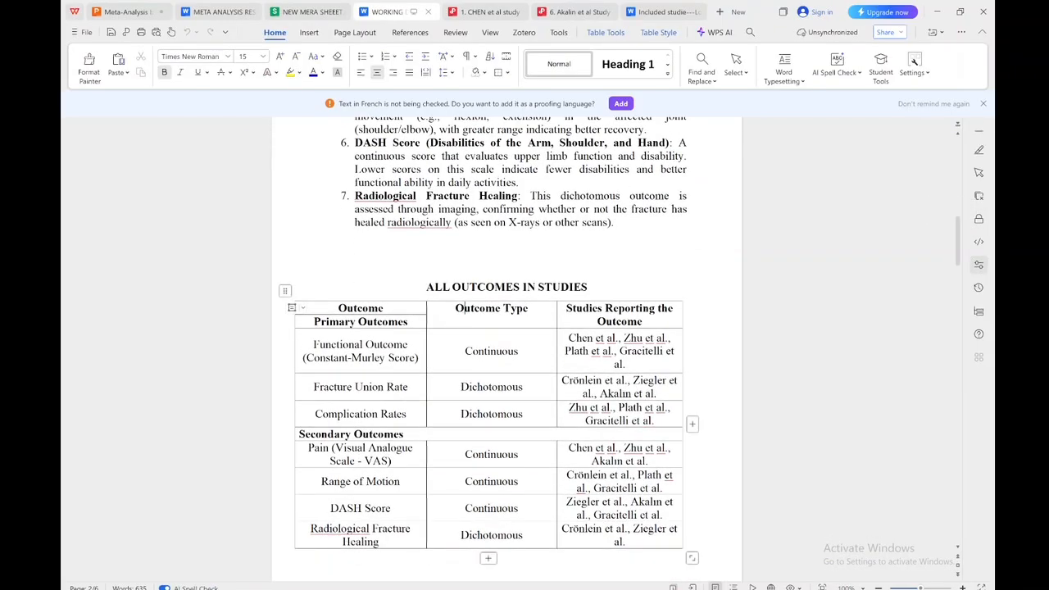
# - Copy the outcome name "Functional Outcome (Constant-Murley Score)" from the All Outcomes in Studies table
pyautogui.moveTo(313, 344); pyautogui.dragTo(419, 357)
pyautogui.hotkey('ctrl', 'c')
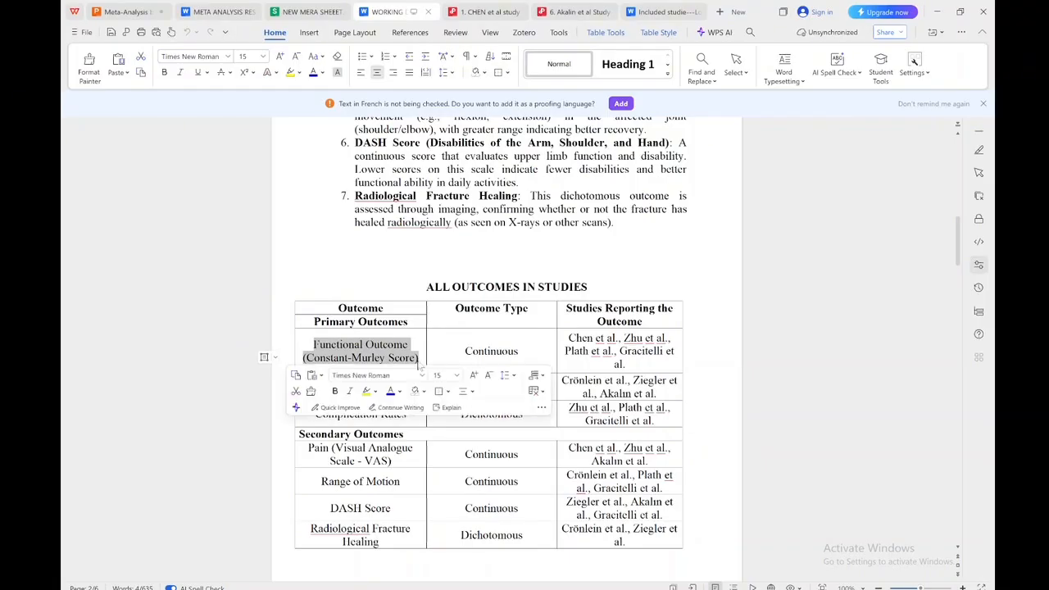
pyautogui.click(465, 351)
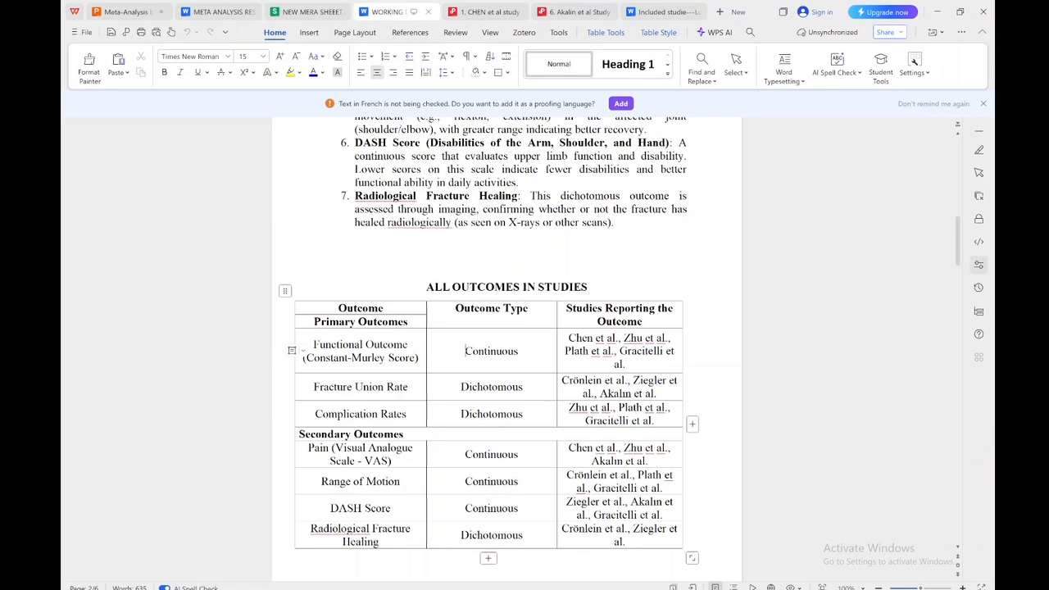
# - Examine the outcome types and the studies reporting the functional outcome in the table, and return to Review Manager
pyautogui.moveTo(426, 287); pyautogui.dragTo(551, 497)
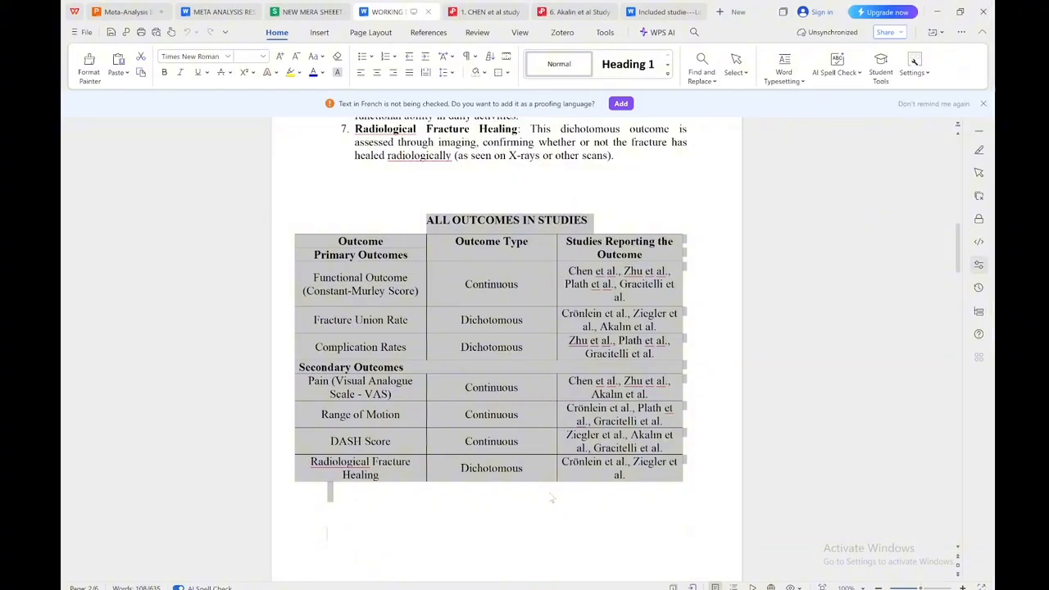
pyautogui.moveTo(553, 497)
pyautogui.mouseDown()
pyautogui.moveTo(525, 461)
pyautogui.moveTo(553, 485)
pyautogui.mouseUp()
pyautogui.click(554, 475)
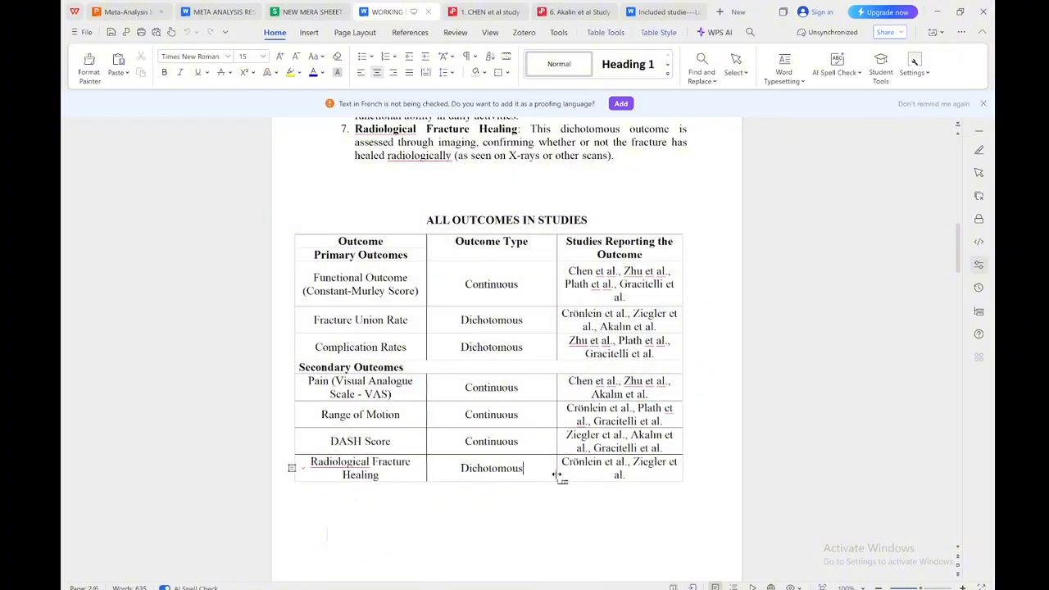
pyautogui.moveTo(568, 271); pyautogui.dragTo(637, 284)
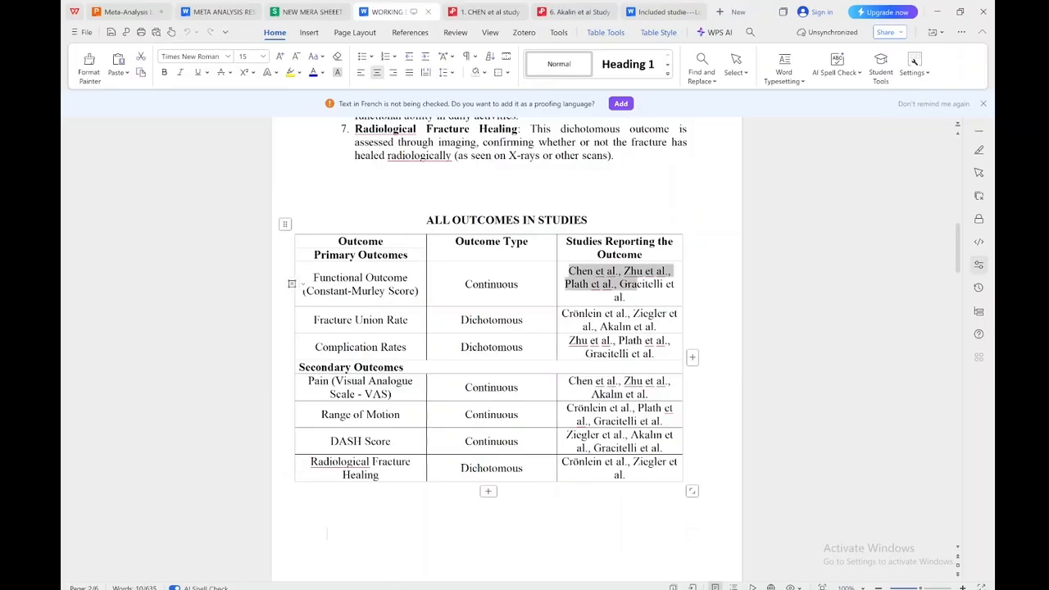
pyautogui.click(639, 284)
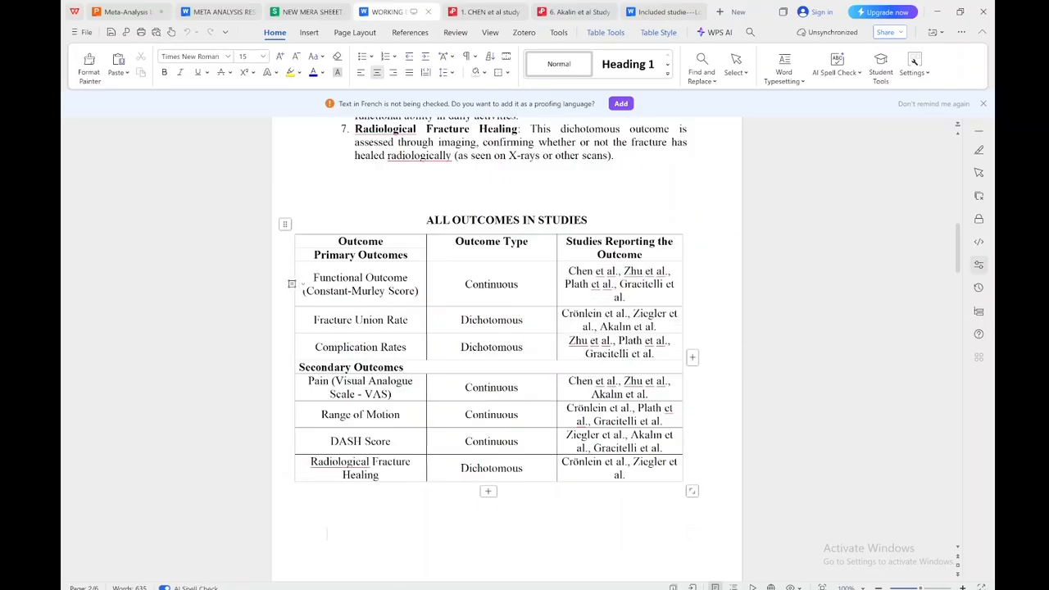
pyautogui.hotkey('alt', 'Tab')
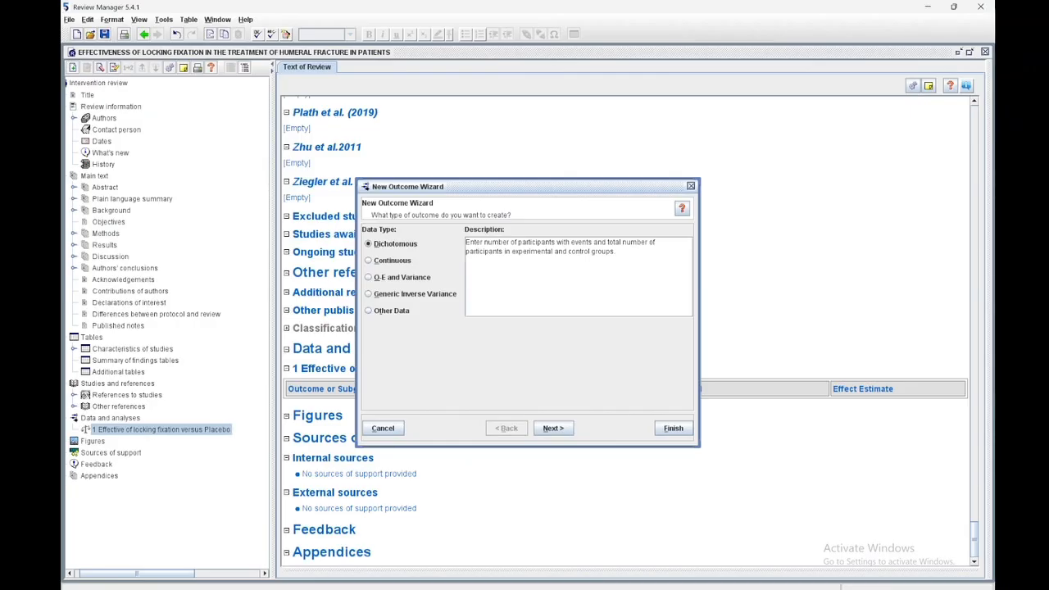
# - Make the new outcome continuous, name it "Functional Outcome (Constant-Murley Score)" from the copied text, and label group 1 "Locking Fixation"
pyautogui.click(406, 264)
pyautogui.click(554, 428)
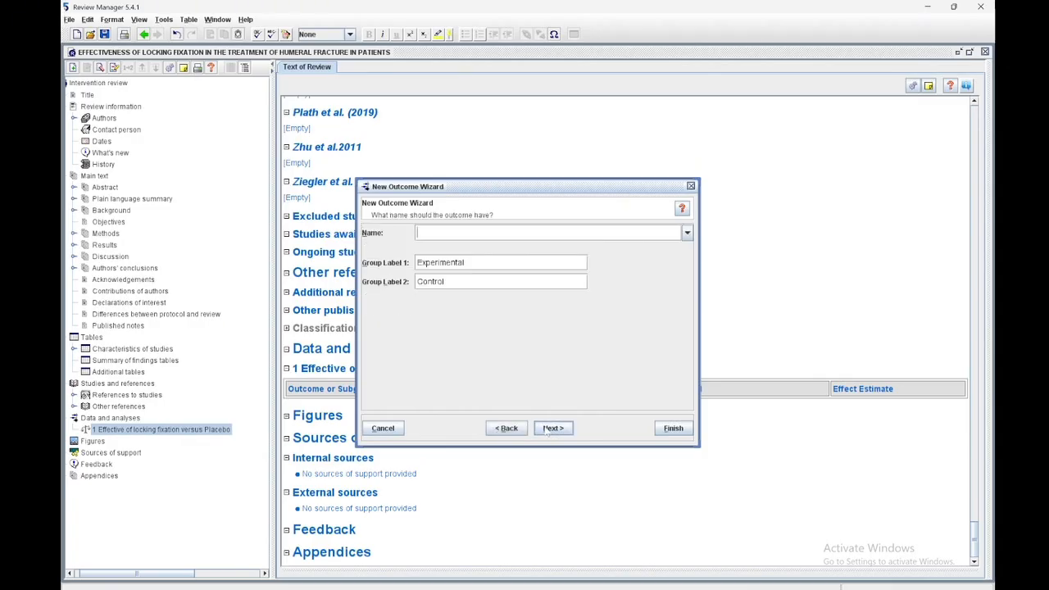
pyautogui.hotkey('ctrl', 'v')
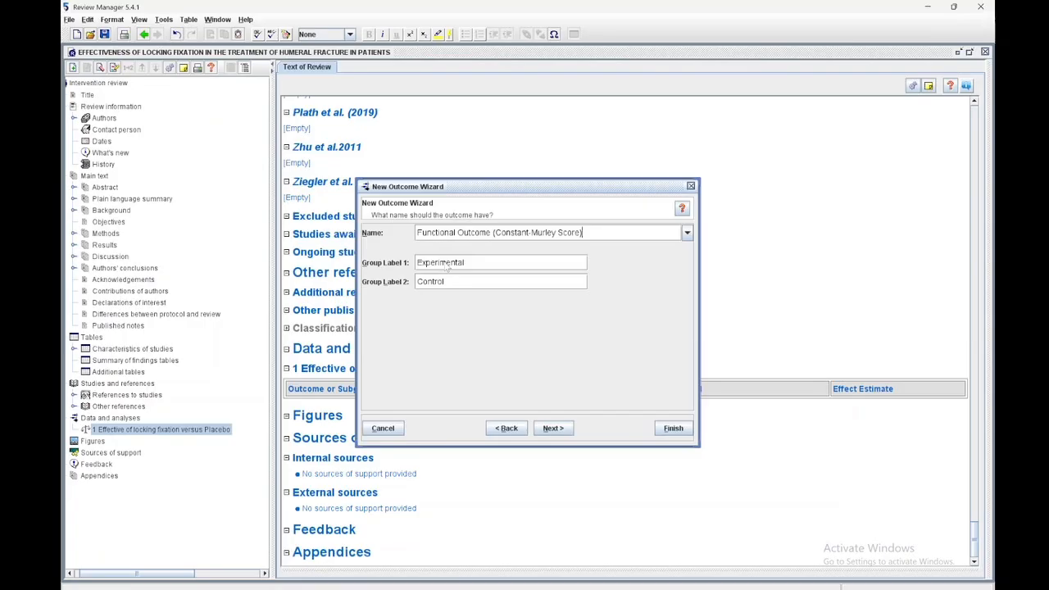
pyautogui.doubleClick(446, 262)
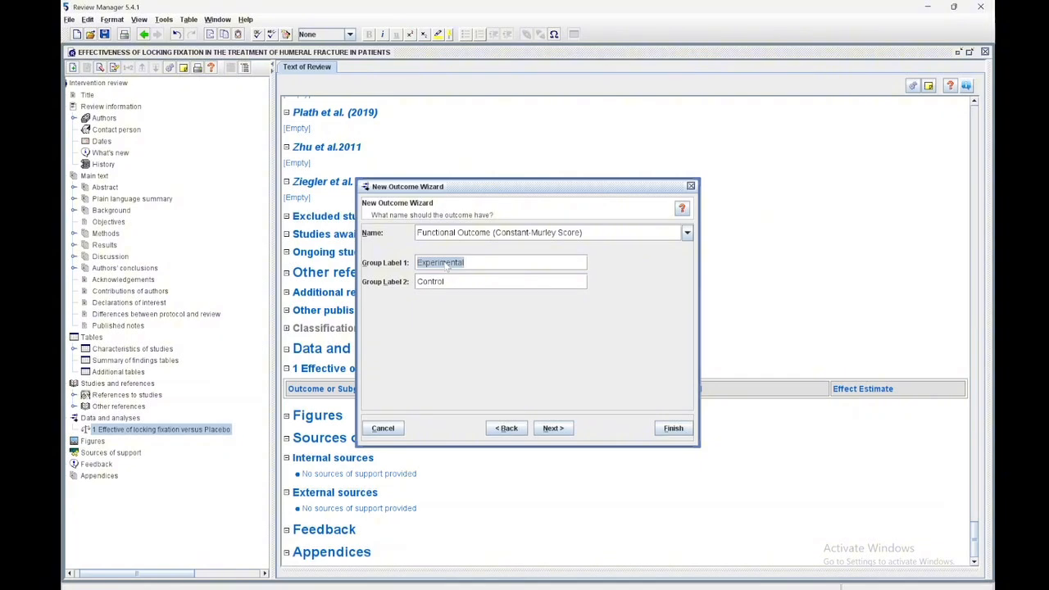
pyautogui.write('Locking')
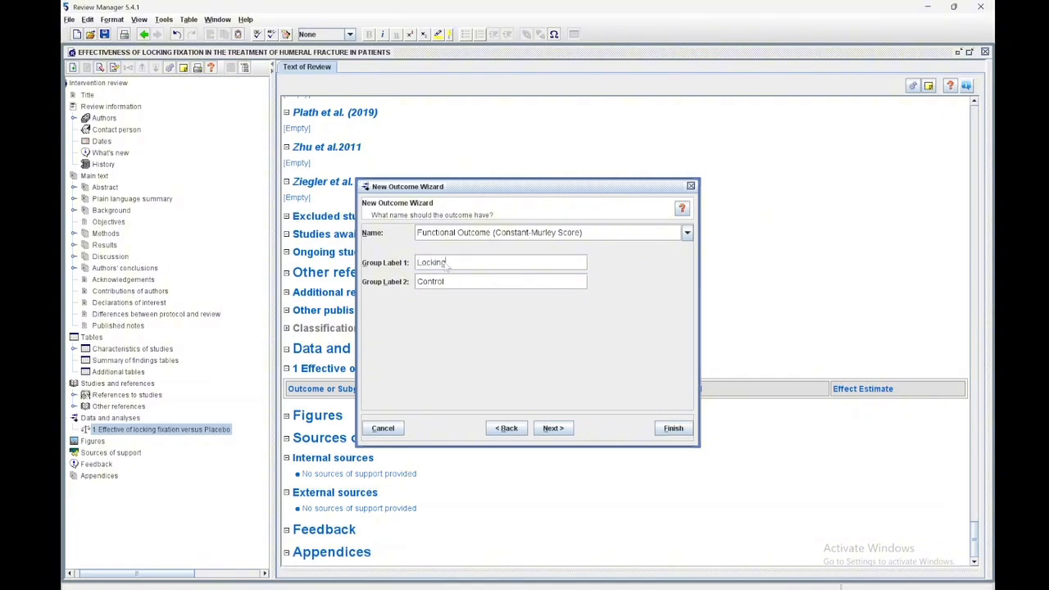
pyautogui.write(' Fixation')
pyautogui.click(550, 428)
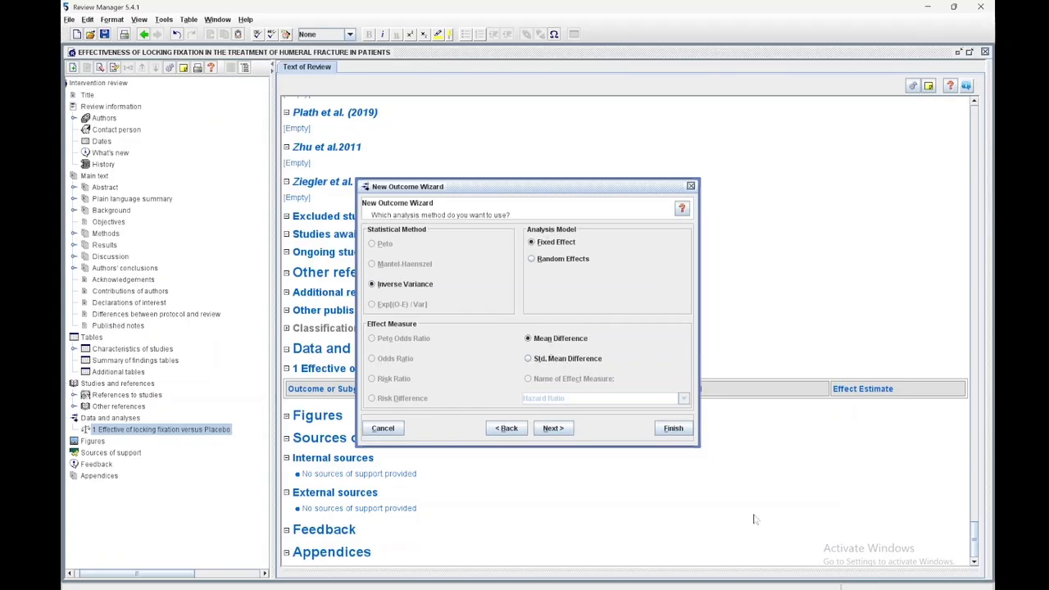
# - Choose the Random Effects analysis model for the outcome and accept the default totals and 95% confidence intervals
pyautogui.click(540, 266)
pyautogui.click(558, 432)
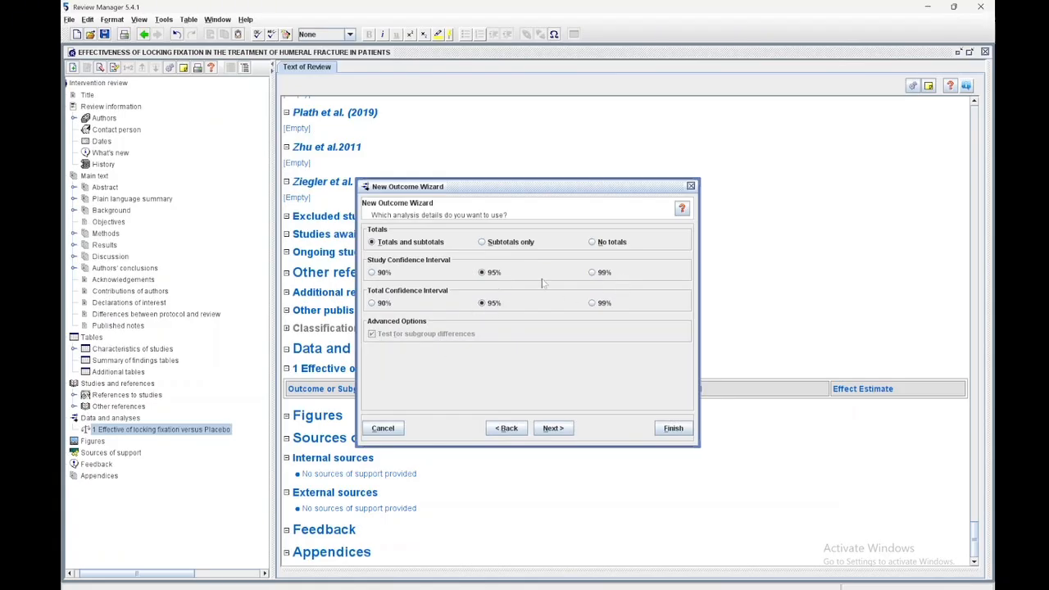
pyautogui.click(551, 433)
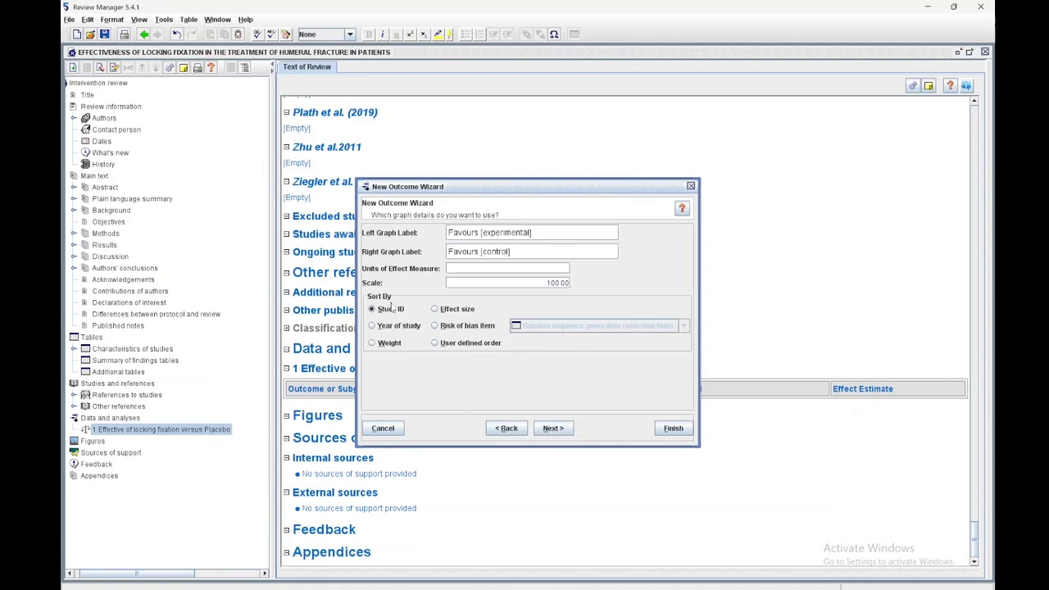
# - Label the graph sides "Favours Locking Fixation" and "Favours placebo", and finish the outcome wizard with the new outcome opened for editing
pyautogui.doubleClick(496, 232)
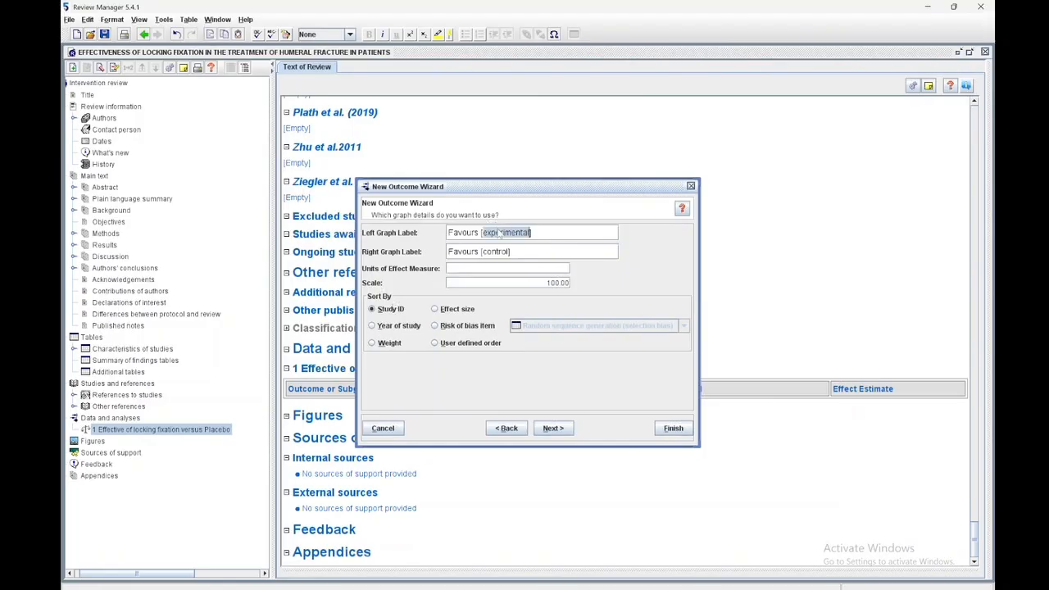
pyautogui.press('BackSpace')
pyautogui.write('Loc')
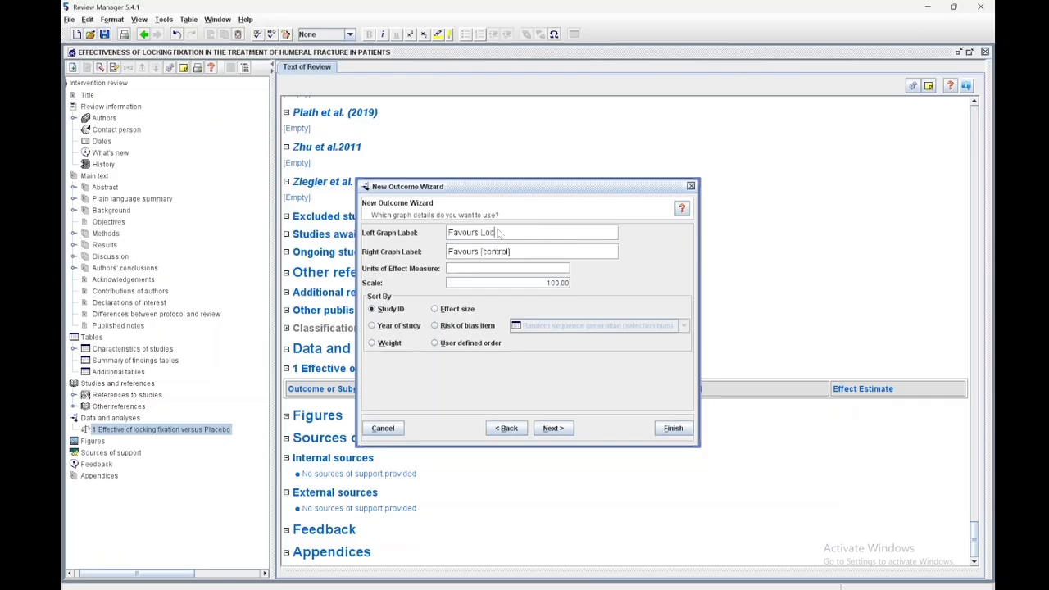
pyautogui.write('king Fixation')
pyautogui.click(520, 255)
pyautogui.press('BackSpace')
pyautogui.doubleClick(497, 251)
pyautogui.press('BackSpace')
pyautogui.write('placebo')
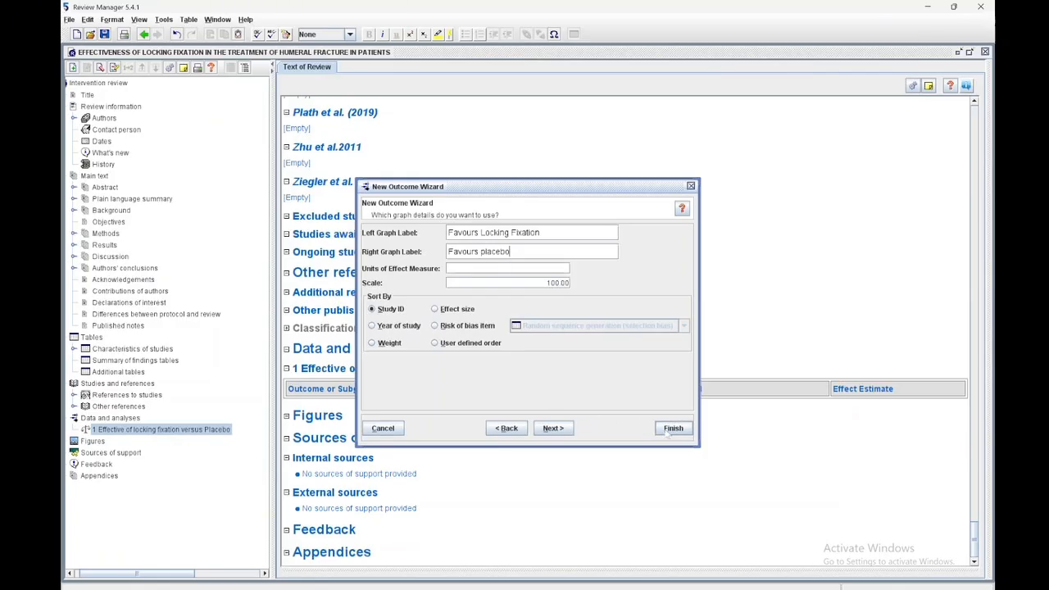
pyautogui.click(553, 427)
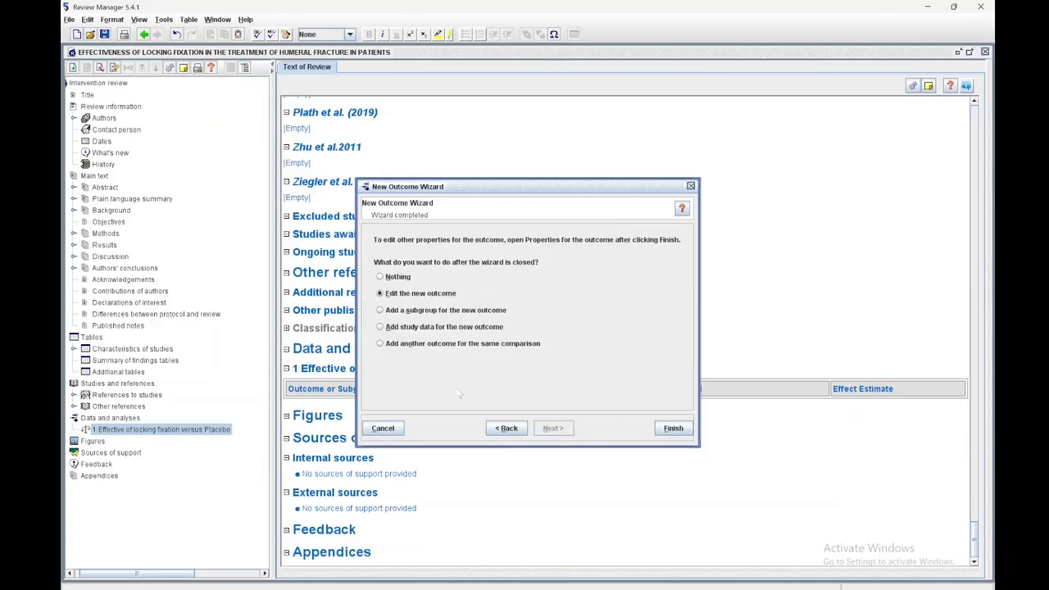
pyautogui.click(673, 432)
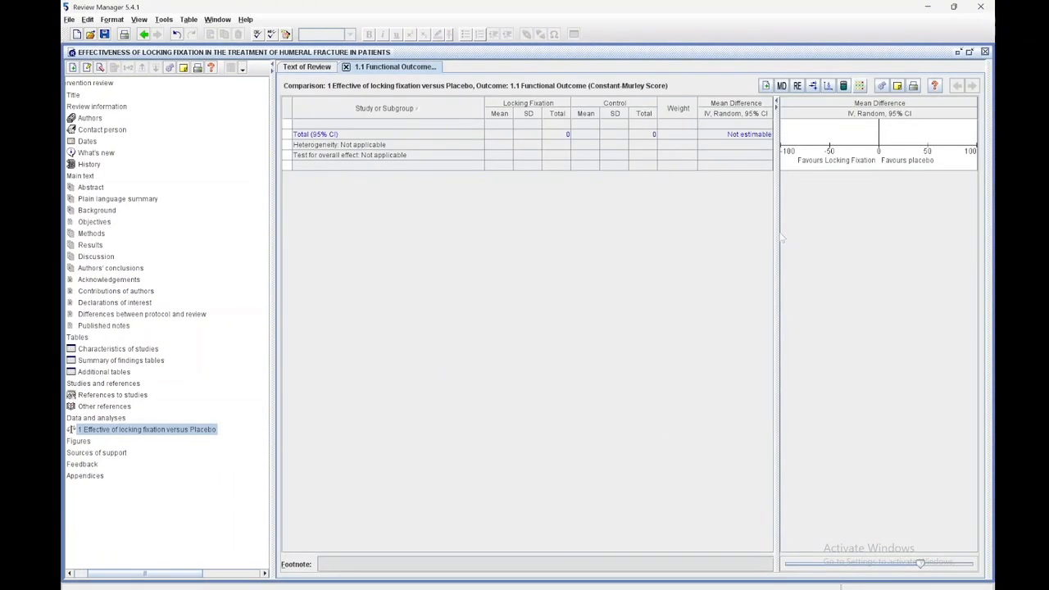
# - Examine the Functional Outcome means, SDs and totals table in the working document, and return to Review Manager
pyautogui.moveTo(778, 235); pyautogui.dragTo(751, 232)
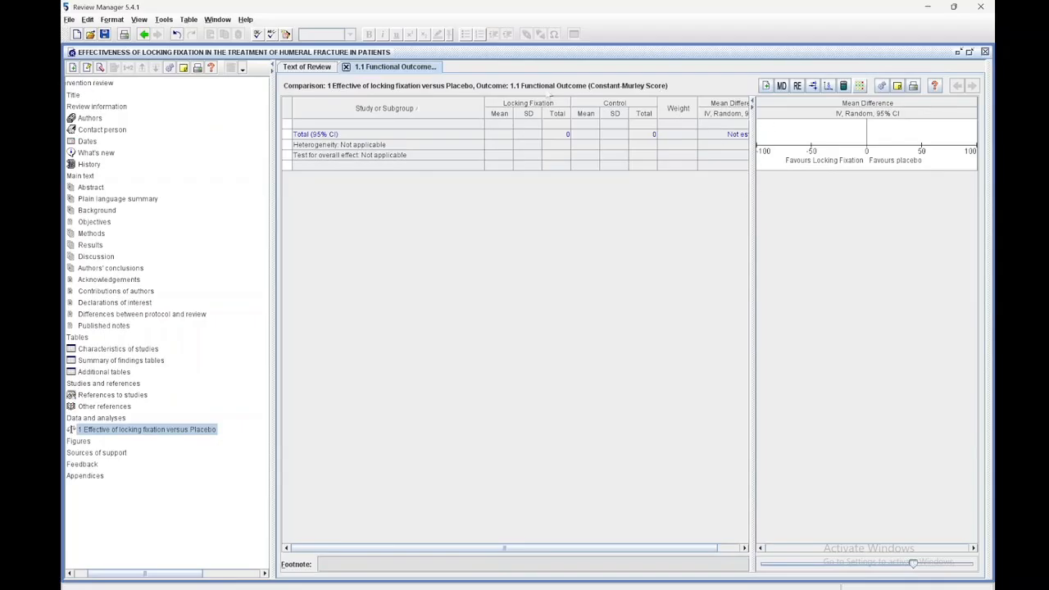
pyautogui.moveTo(751, 173); pyautogui.dragTo(787, 173)
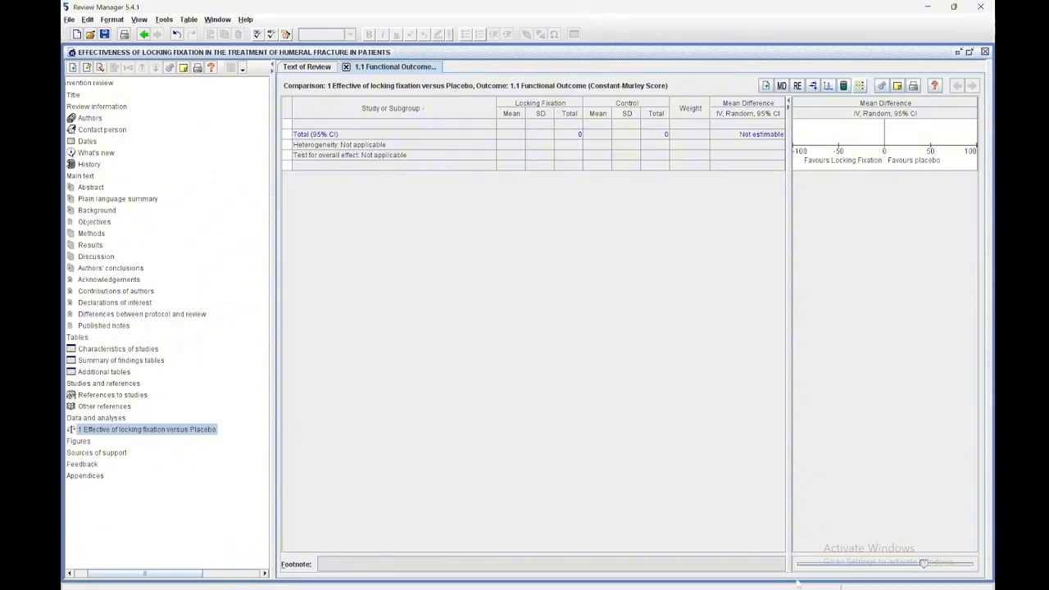
pyautogui.hotkey('alt', 'Tab')
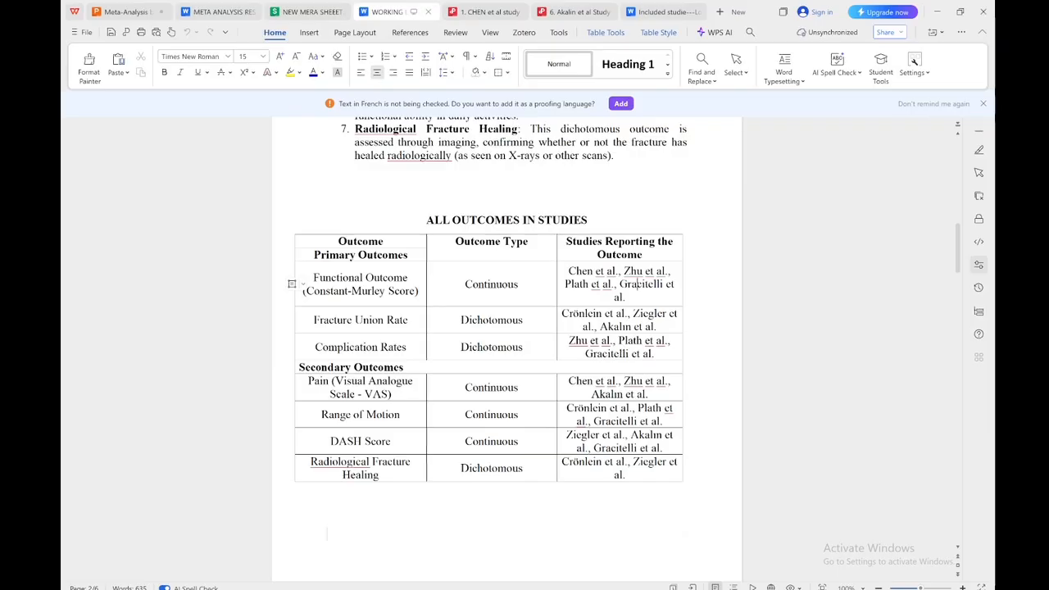
pyautogui.moveTo(327, 533); pyautogui.dragTo(598, 573)
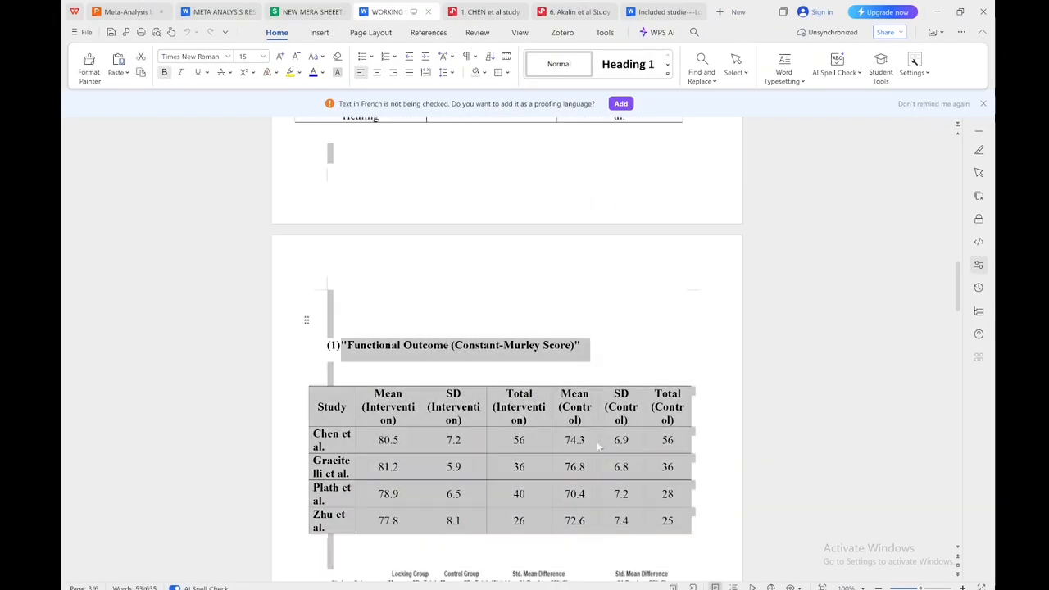
pyautogui.scroll(-3, 598, 444)
pyautogui.click(568, 326)
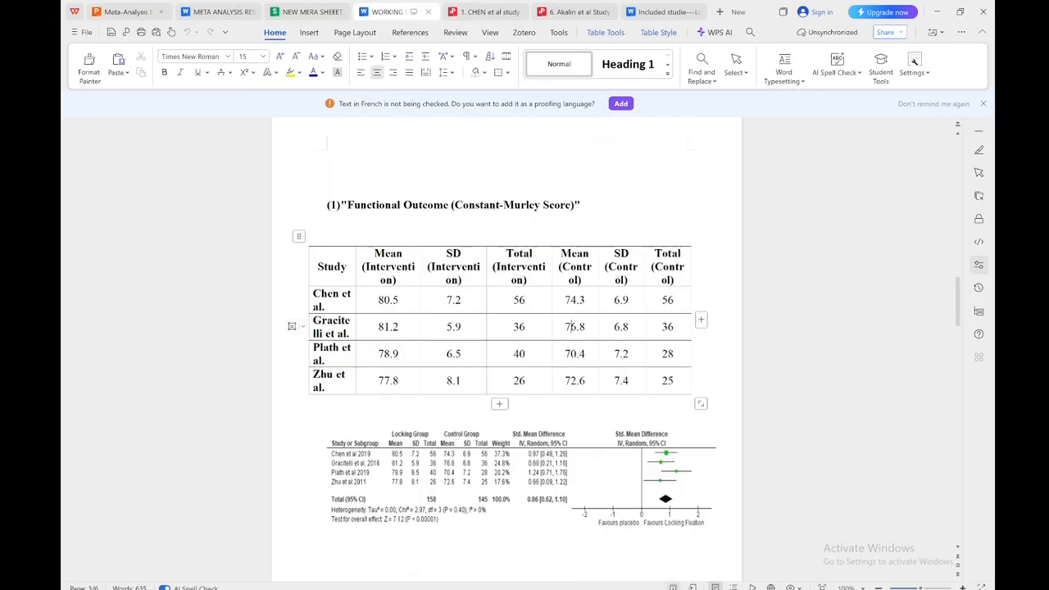
pyautogui.moveTo(770, 588)
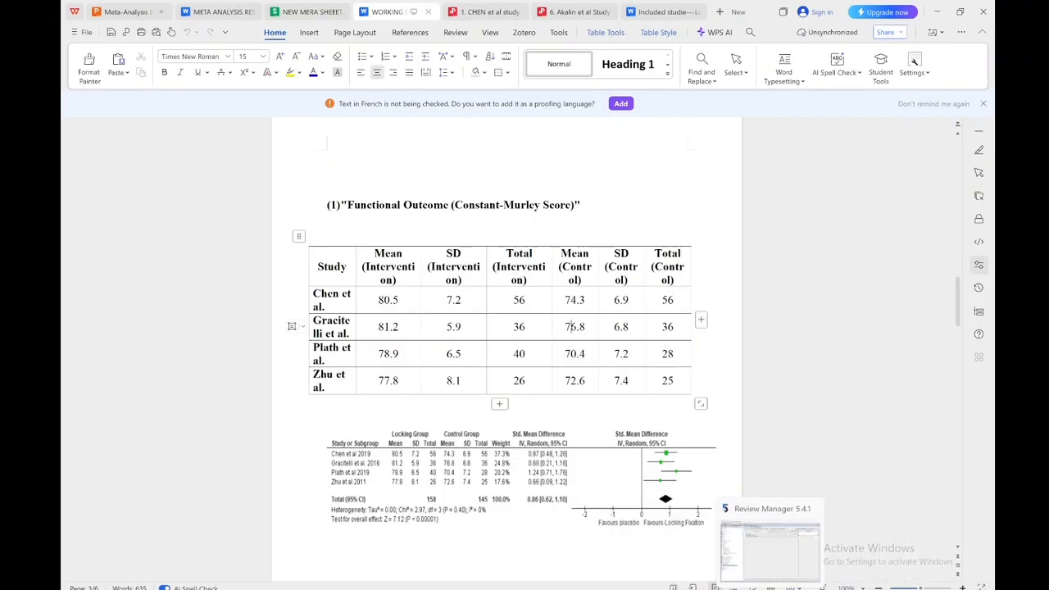
pyautogui.click(770, 550)
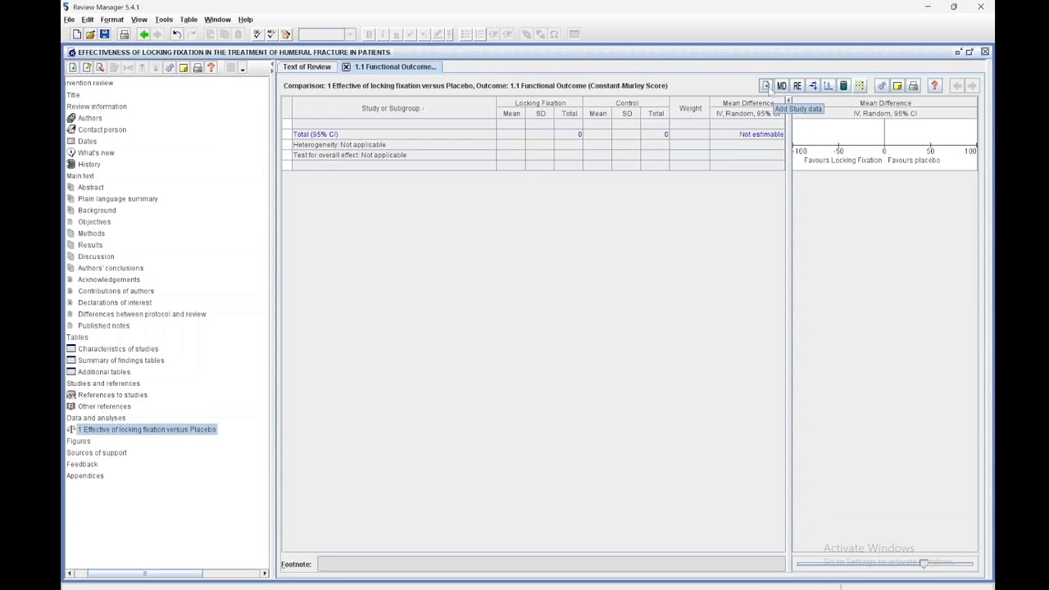
# - Try switching the effect measure to Std. Mean Difference and the model to Fixed Effect and back, and preview the forest plot
pyautogui.click(766, 87)
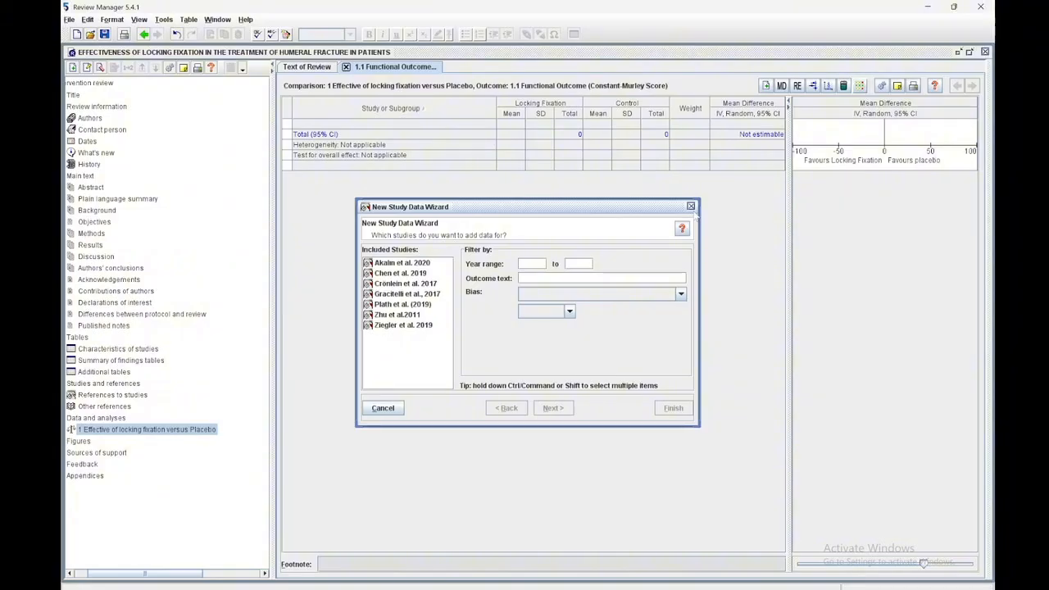
pyautogui.click(690, 206)
pyautogui.click(781, 86)
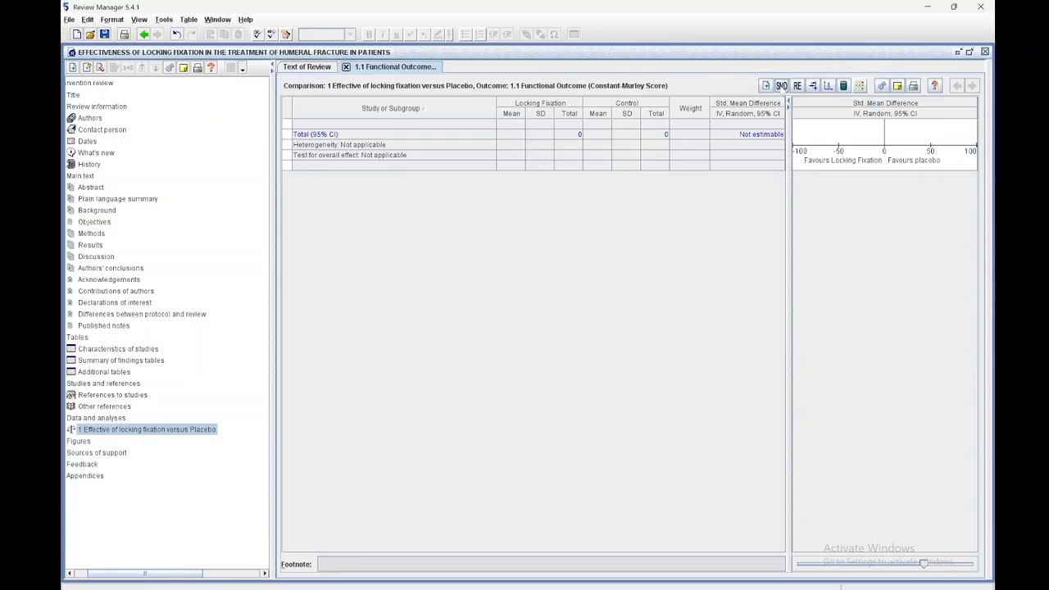
pyautogui.click(781, 86)
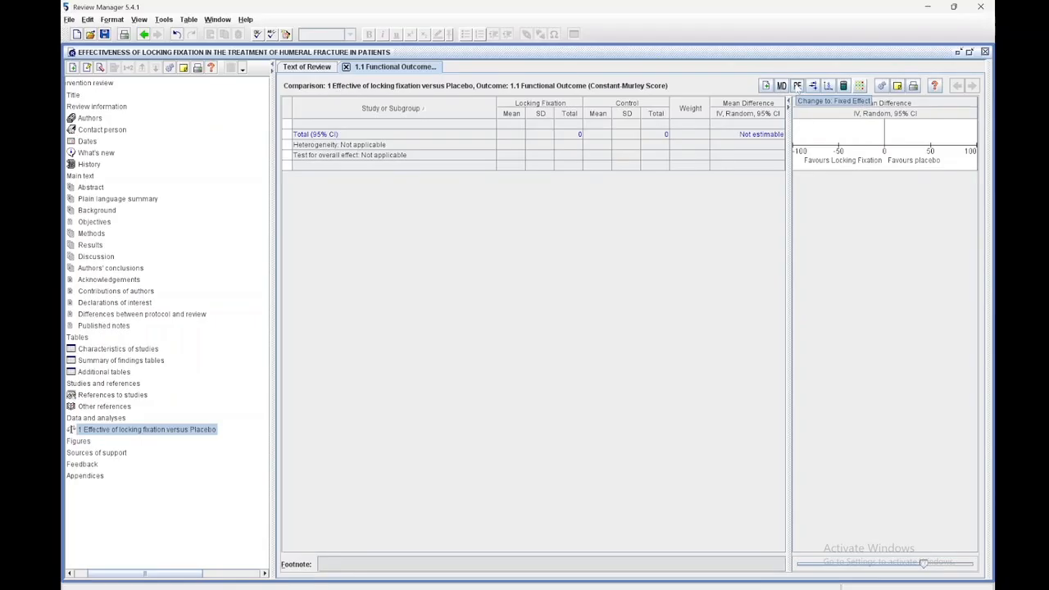
pyautogui.click(797, 86)
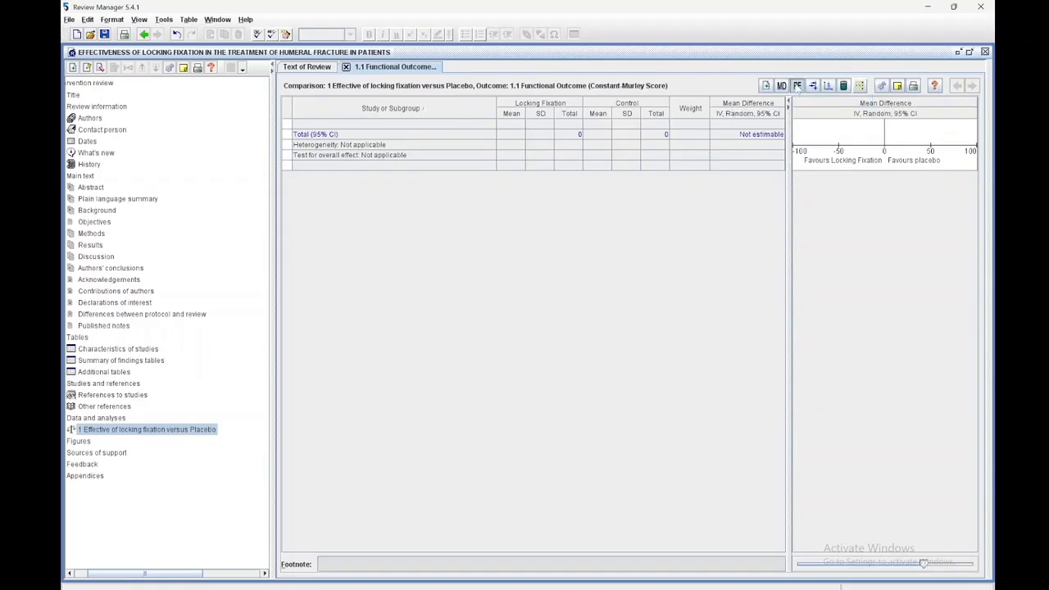
pyautogui.click(796, 86)
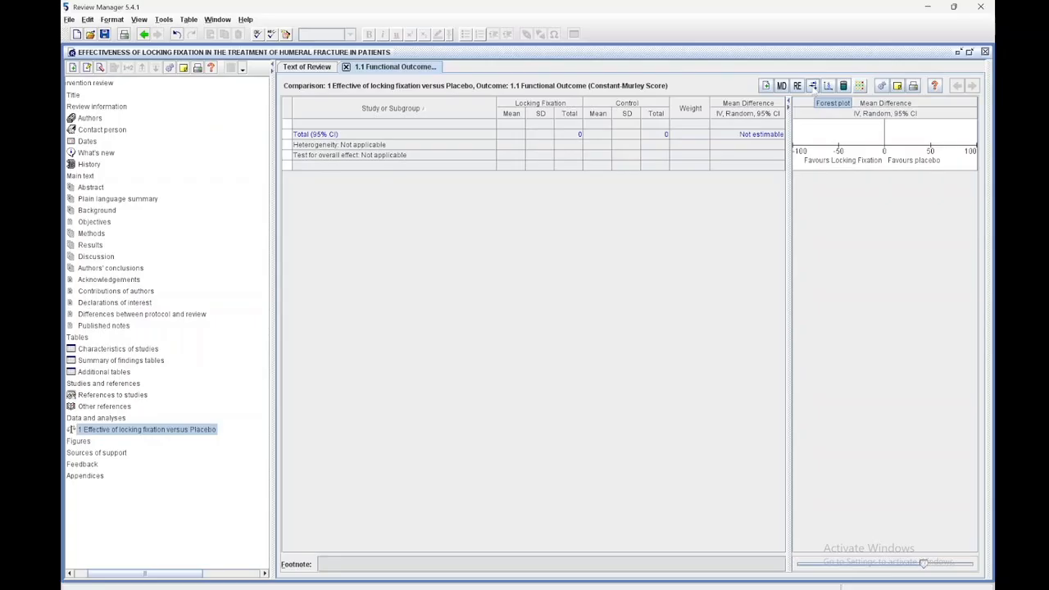
pyautogui.click(812, 86)
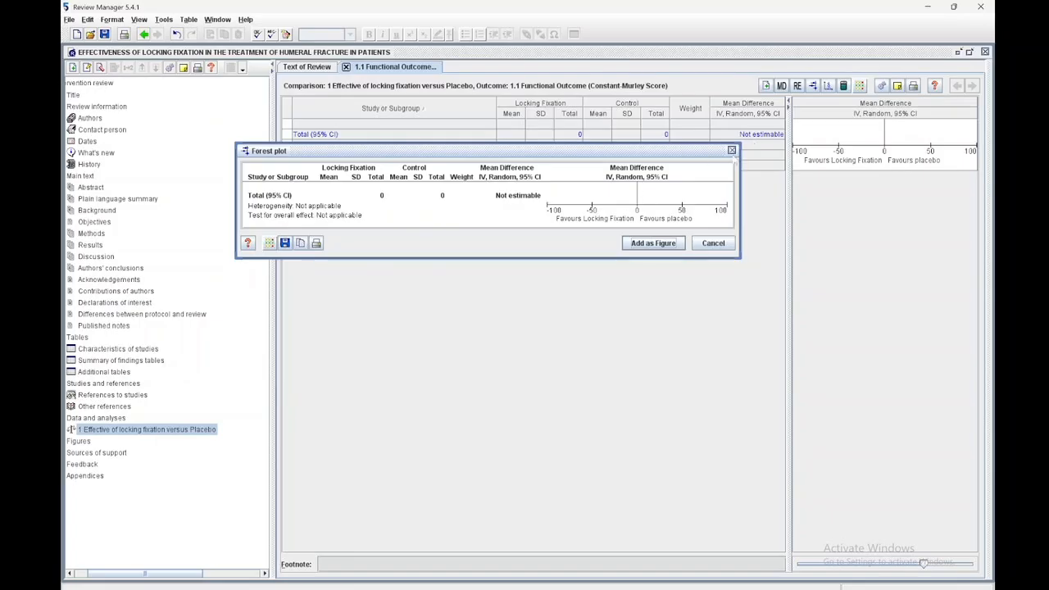
pyautogui.click(731, 151)
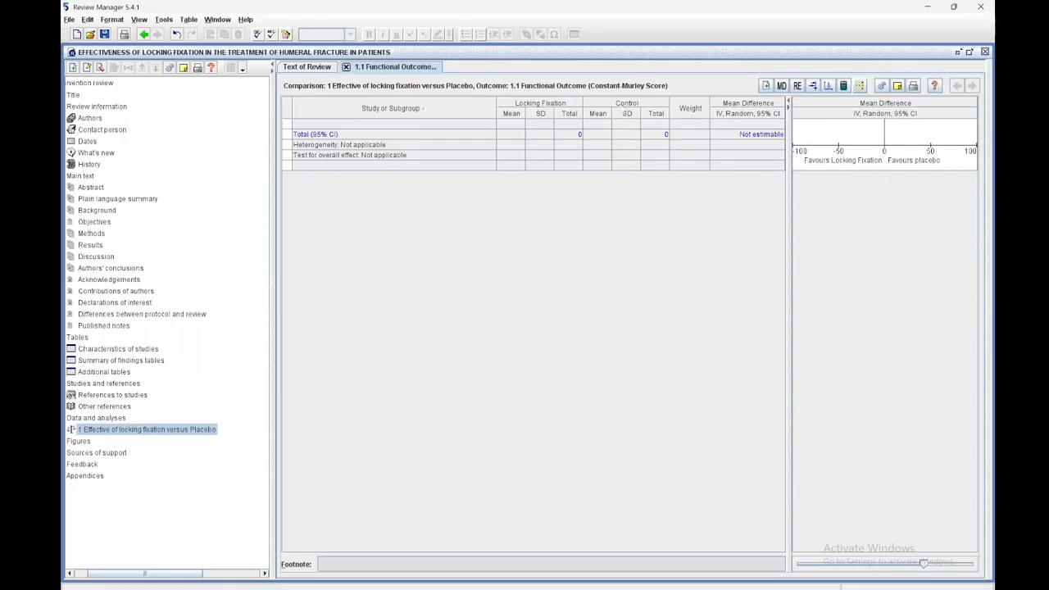
# - Add study data rows to the outcome for the four studies listed in the working document's Functional Outcome table
pyautogui.click(765, 86)
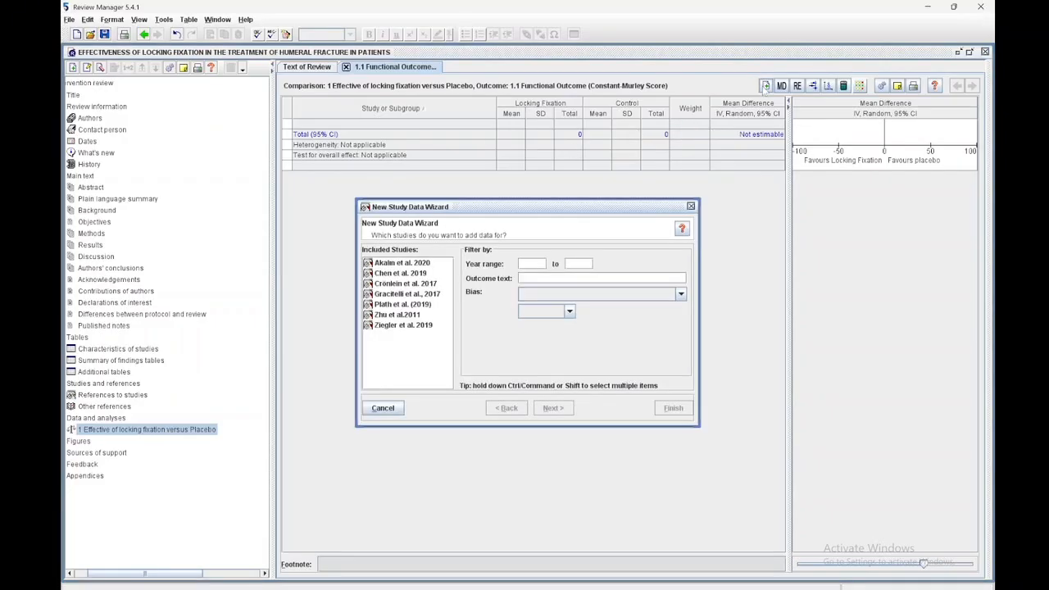
pyautogui.moveTo(607, 588)
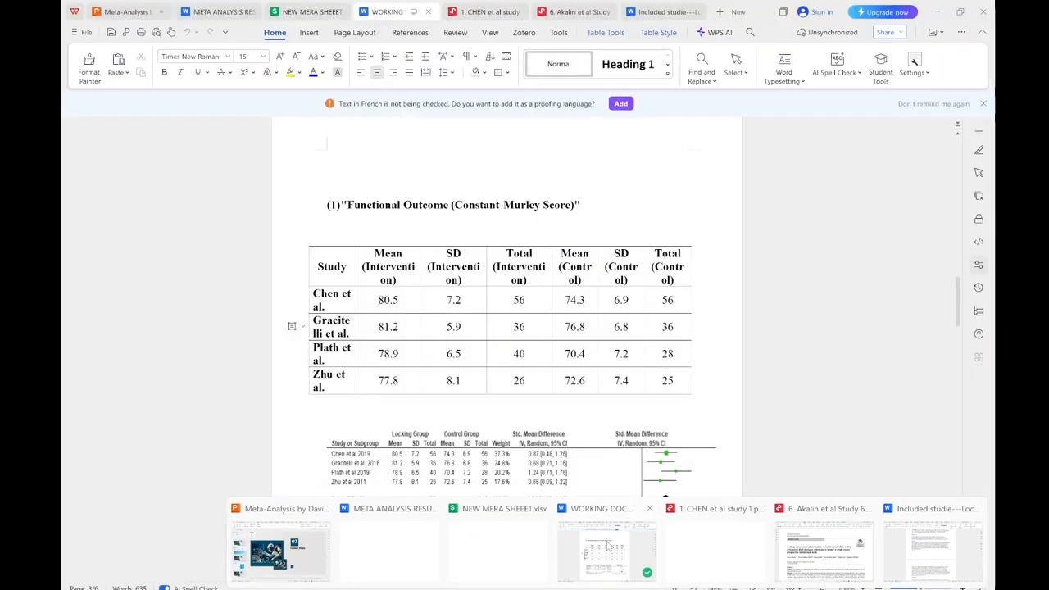
pyautogui.click(607, 545)
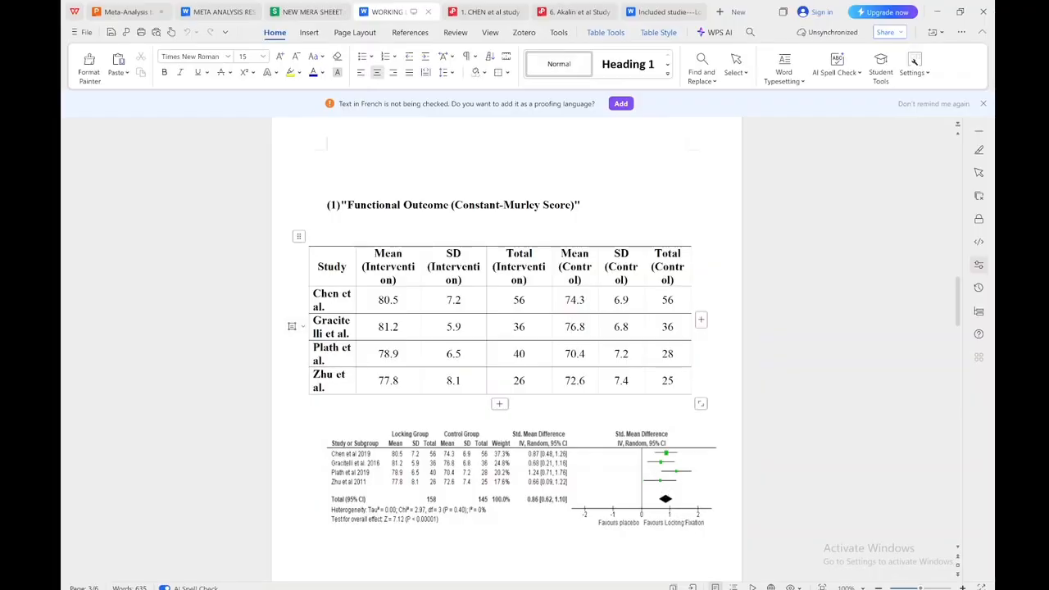
pyautogui.hotkey('alt', 'Tab')
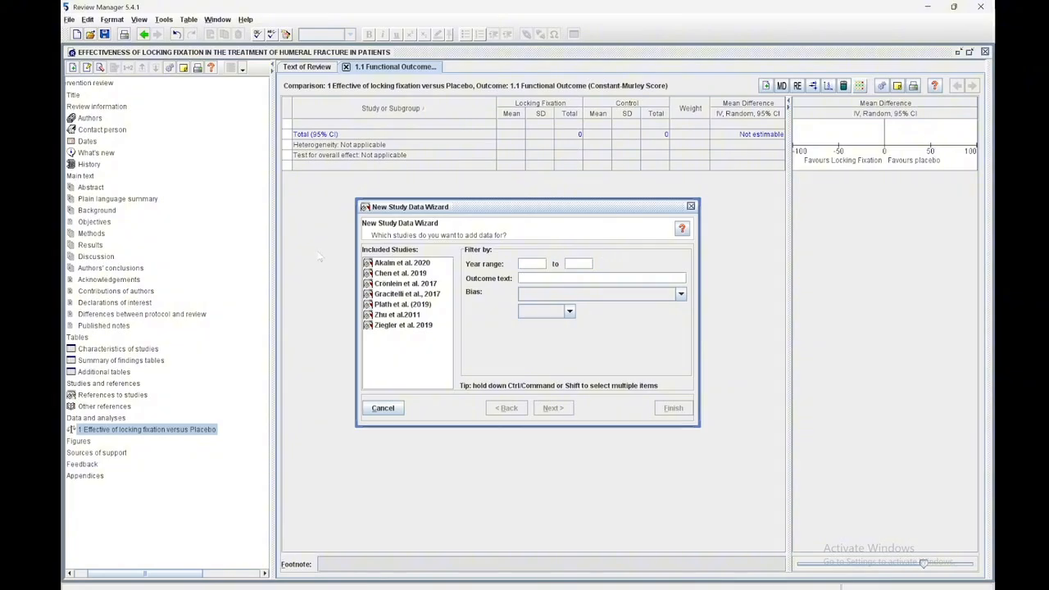
pyautogui.click(374, 274)
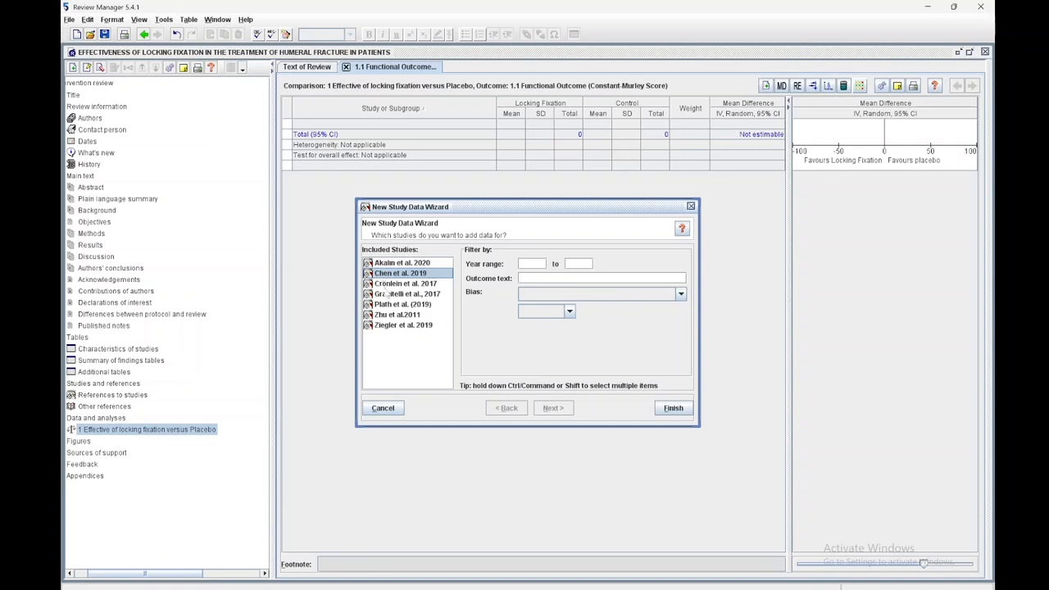
pyautogui.keyDown('ctrl'); pyautogui.click(395, 304); pyautogui.keyUp('ctrl')
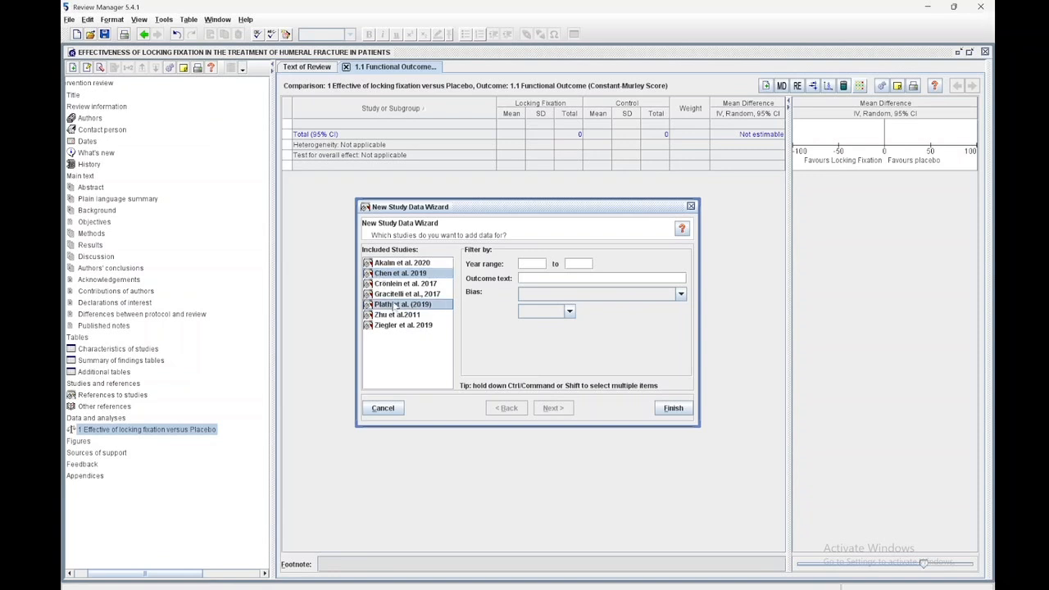
pyautogui.keyDown('ctrl'); pyautogui.click(397, 295); pyautogui.keyUp('ctrl')
pyautogui.keyDown('ctrl'); pyautogui.click(398, 315); pyautogui.keyUp('ctrl')
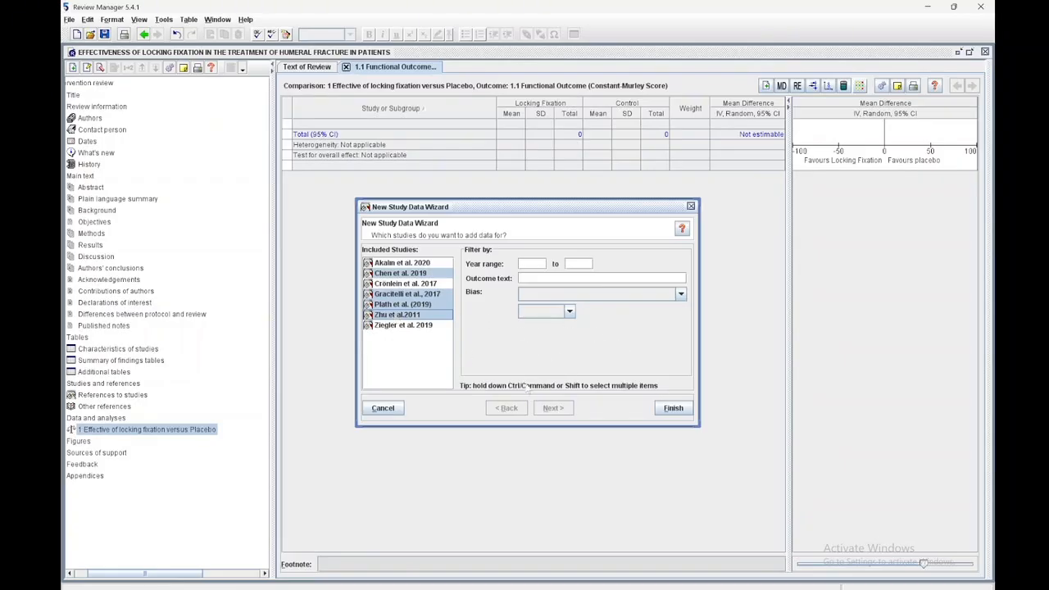
pyautogui.click(673, 408)
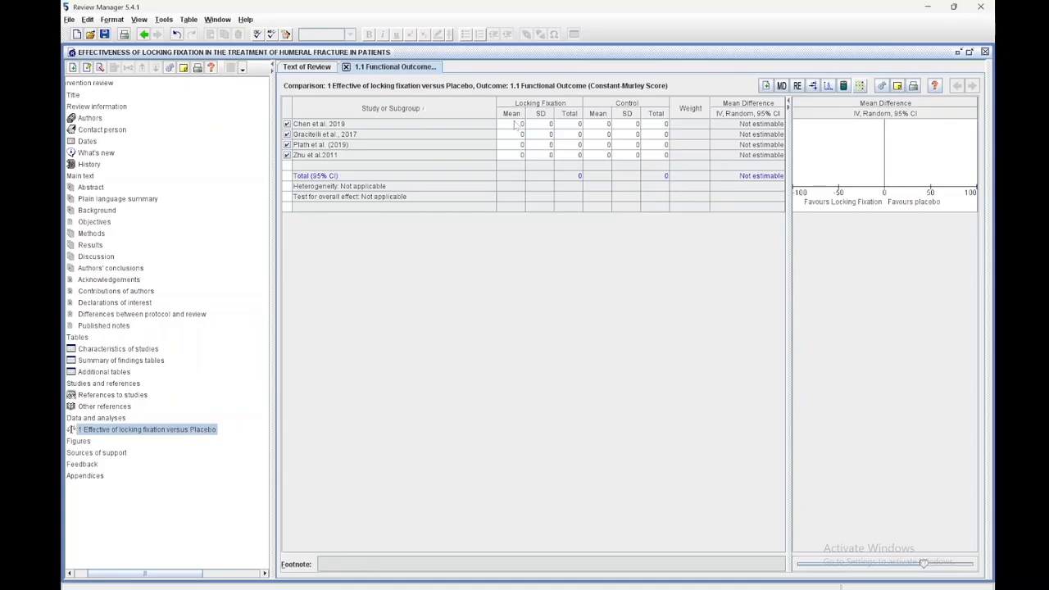
# - Copy the four studies' means, SDs and totals from the working document's Functional Outcome table into the matching Locking Fixation and Control cells
pyautogui.moveTo(518, 124); pyautogui.dragTo(652, 156)
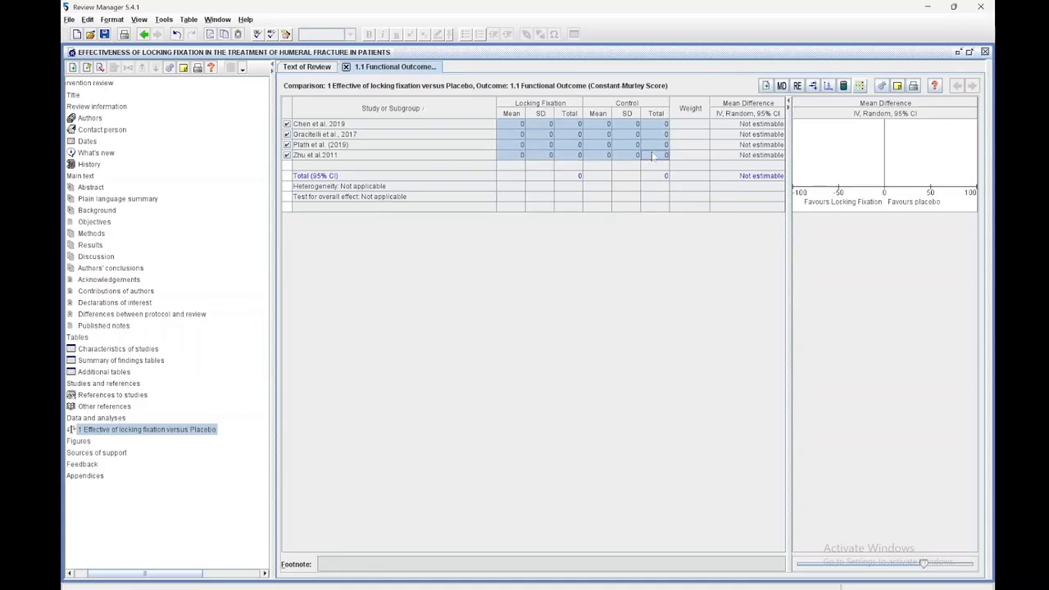
pyautogui.click(518, 125)
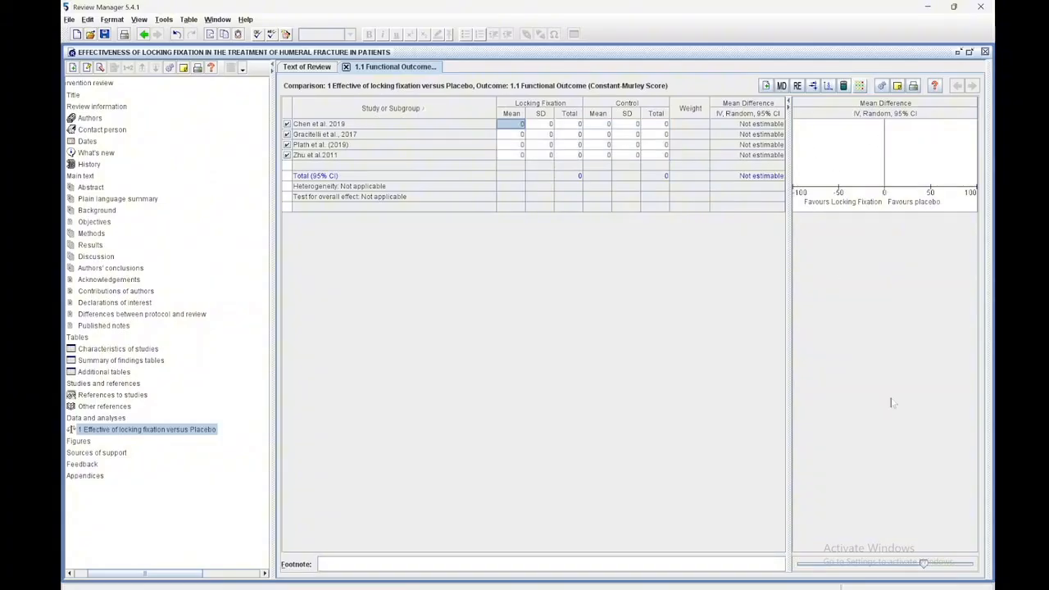
pyautogui.hotkey('alt', 'Tab')
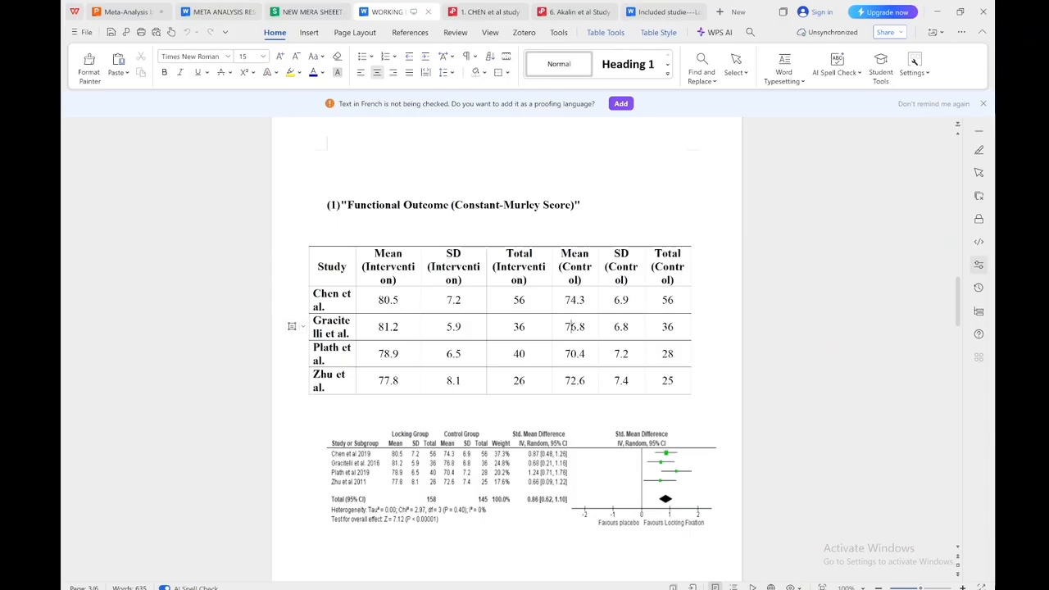
pyautogui.moveTo(385, 299); pyautogui.dragTo(659, 377)
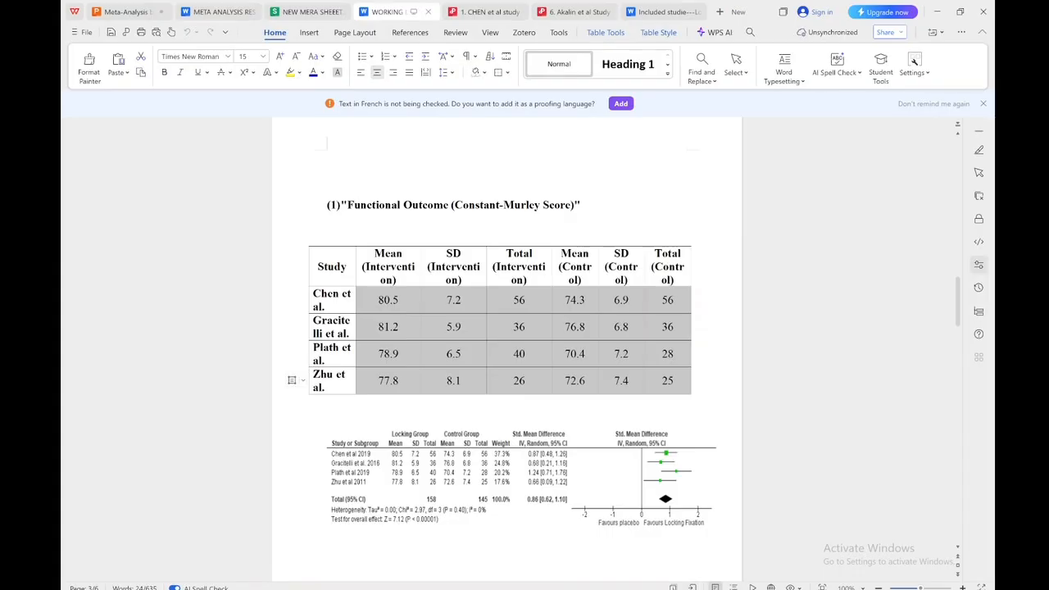
pyautogui.hotkey('alt', 'Tab')
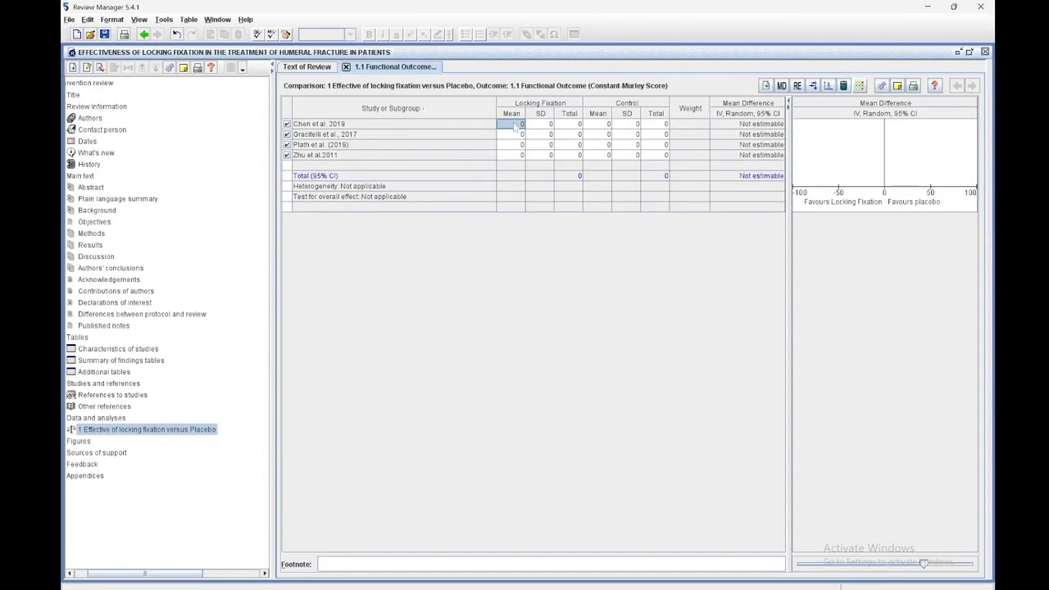
pyautogui.moveTo(514, 125); pyautogui.dragTo(657, 156)
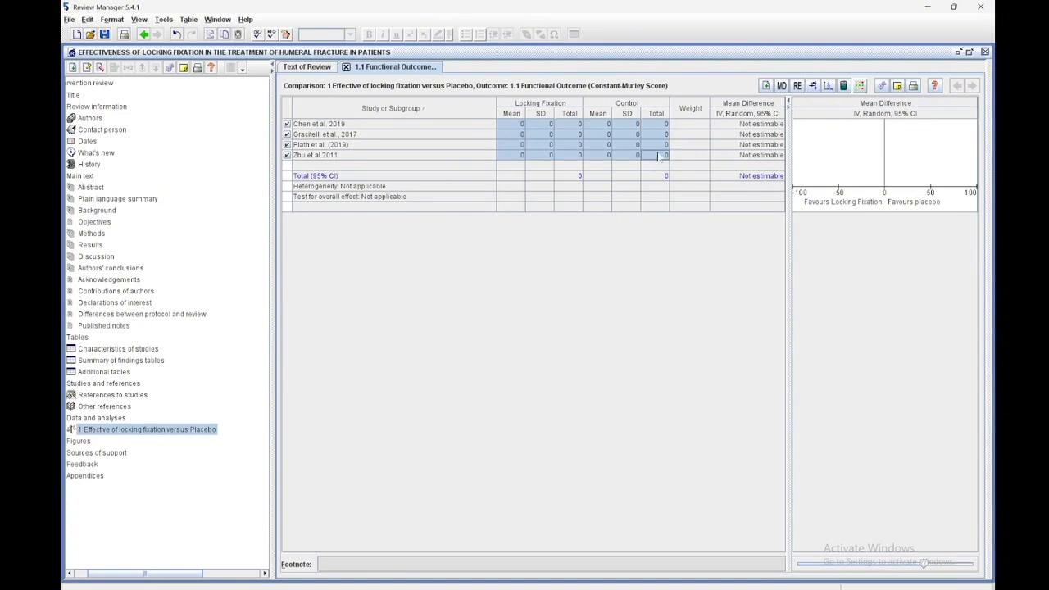
pyautogui.write('80.5\t7.2\t56\t74.3\t6.9\t56 81.2\t5.9\t36\t76.8\t6.8\t36 78.9\t6.5\t40\t70.4\t7.2\t28 77.8\t8.1\t26\t72.6\t7.4\t25')
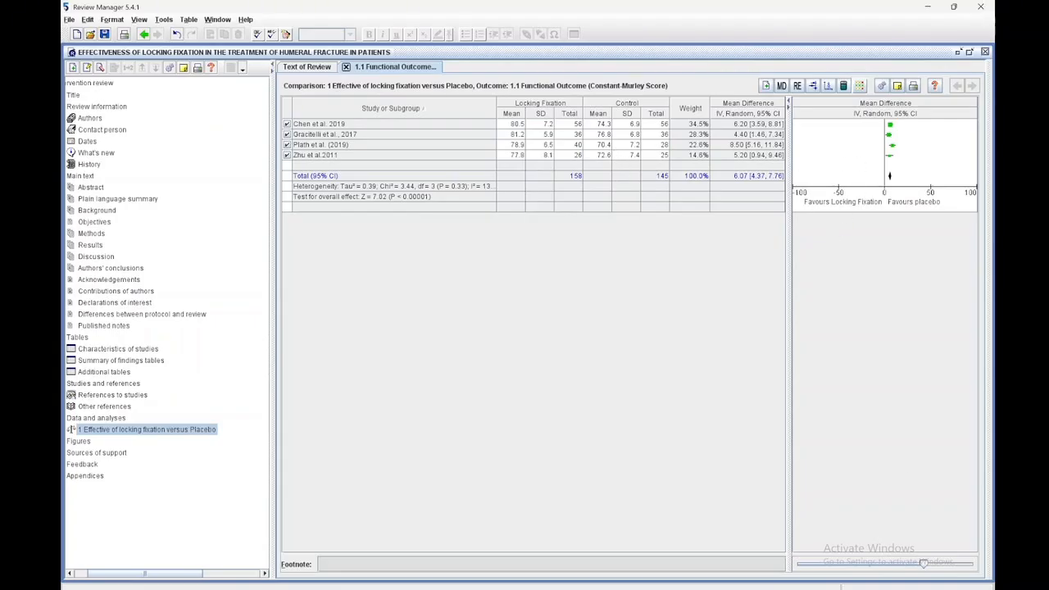
# - Set the forest plot scale to about 20 with a wider study data table, and preview the funnel plot
pyautogui.moveTo(923, 563); pyautogui.dragTo(889, 565)
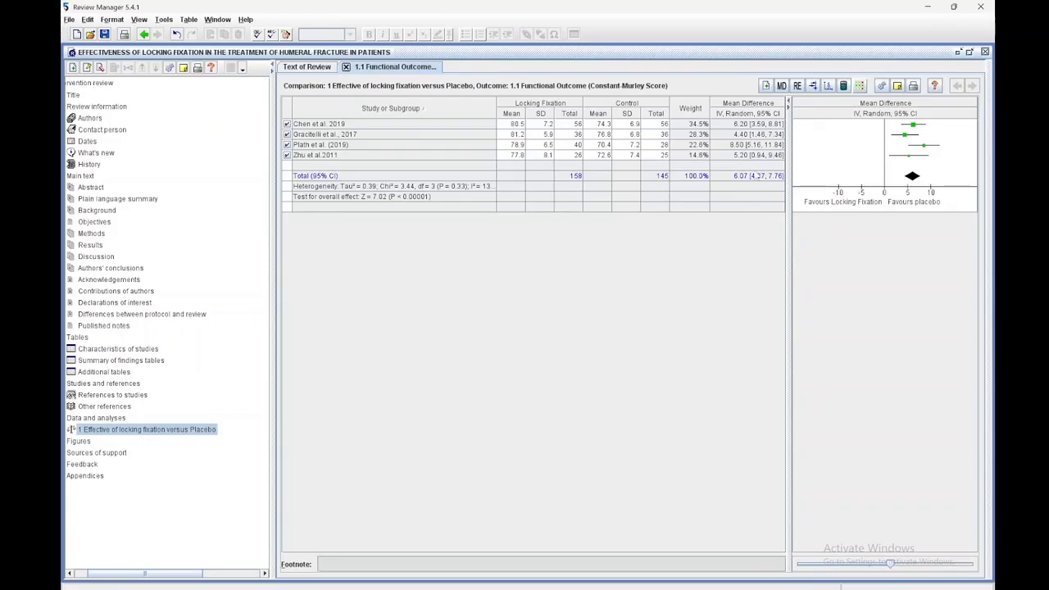
pyautogui.moveTo(791, 161); pyautogui.dragTo(829, 151)
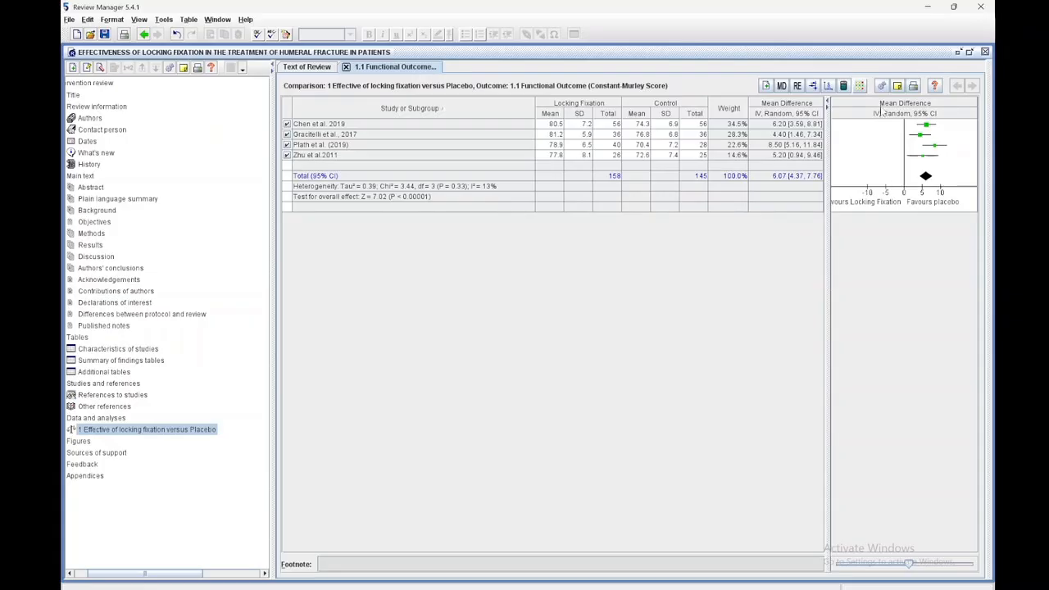
pyautogui.click(827, 87)
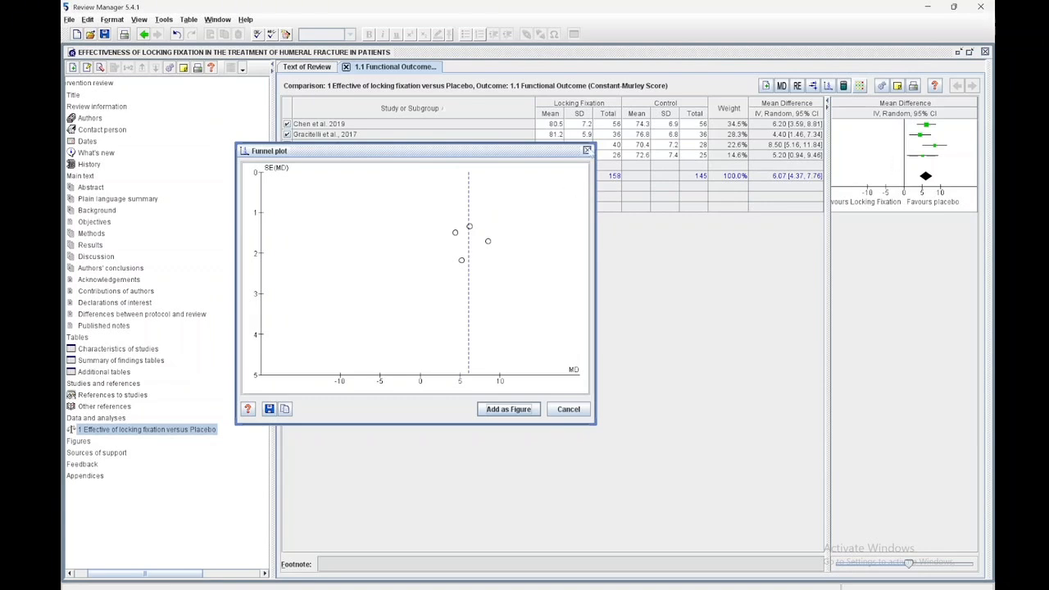
pyautogui.click(586, 150)
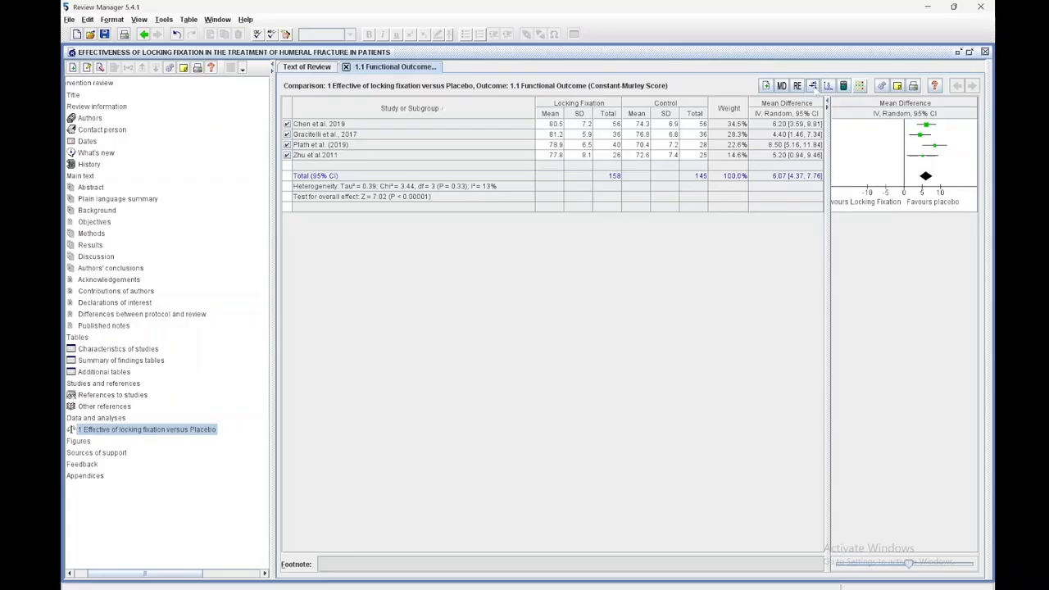
# - Copy the forest plot image and paste it in place of the old plot under the working document's Functional Outcome table
pyautogui.click(812, 85)
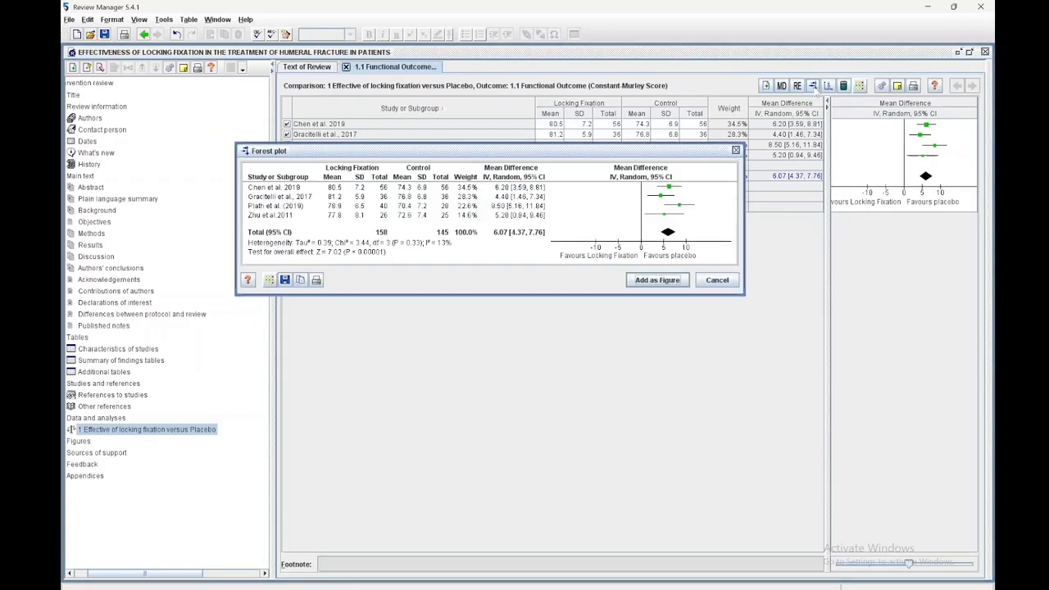
pyautogui.click(301, 280)
pyautogui.moveTo(770, 574)
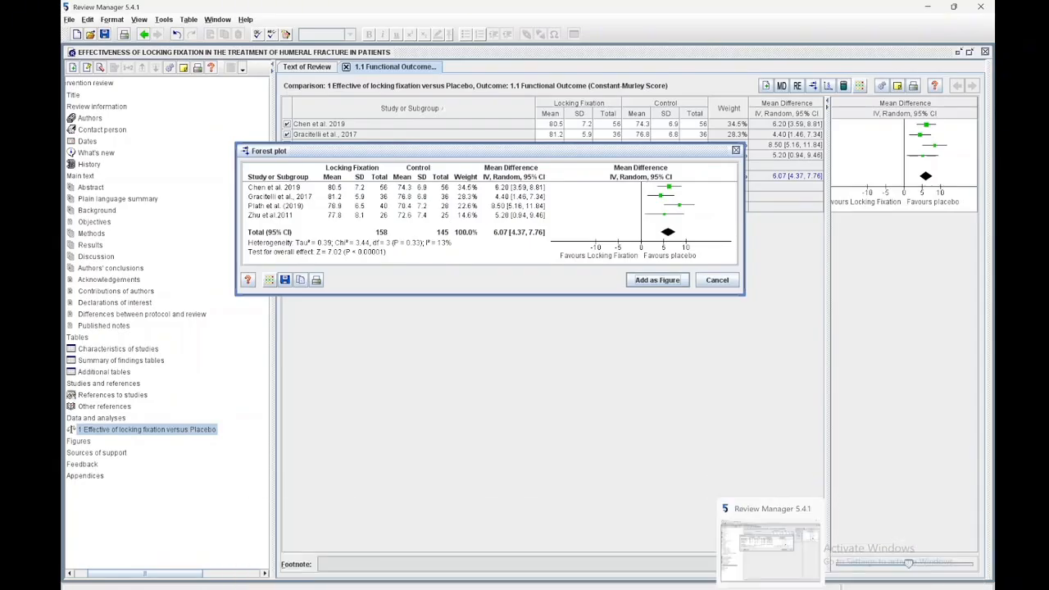
pyautogui.click(717, 583)
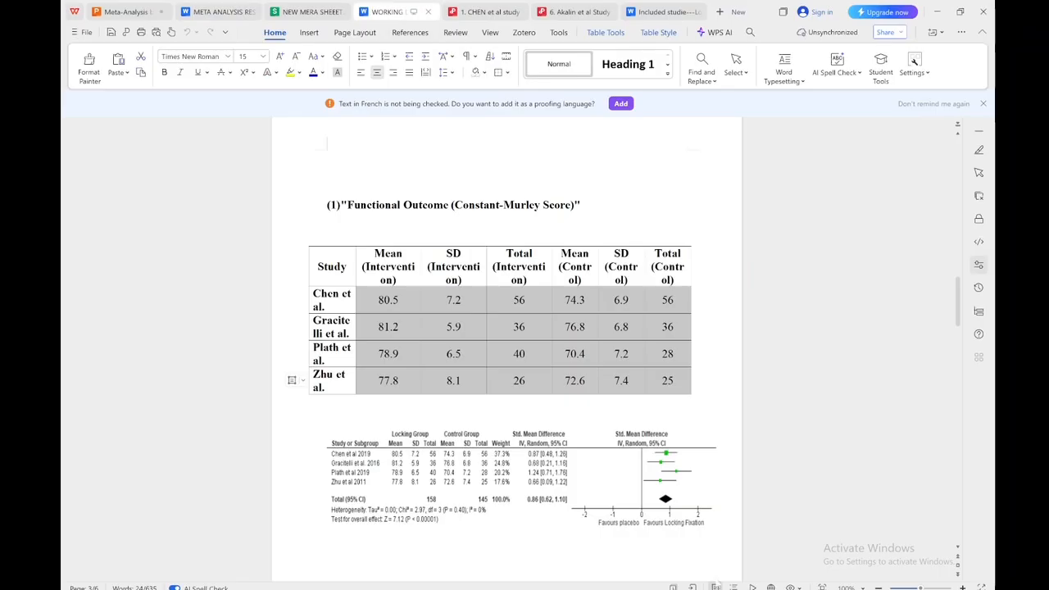
pyautogui.click(418, 473)
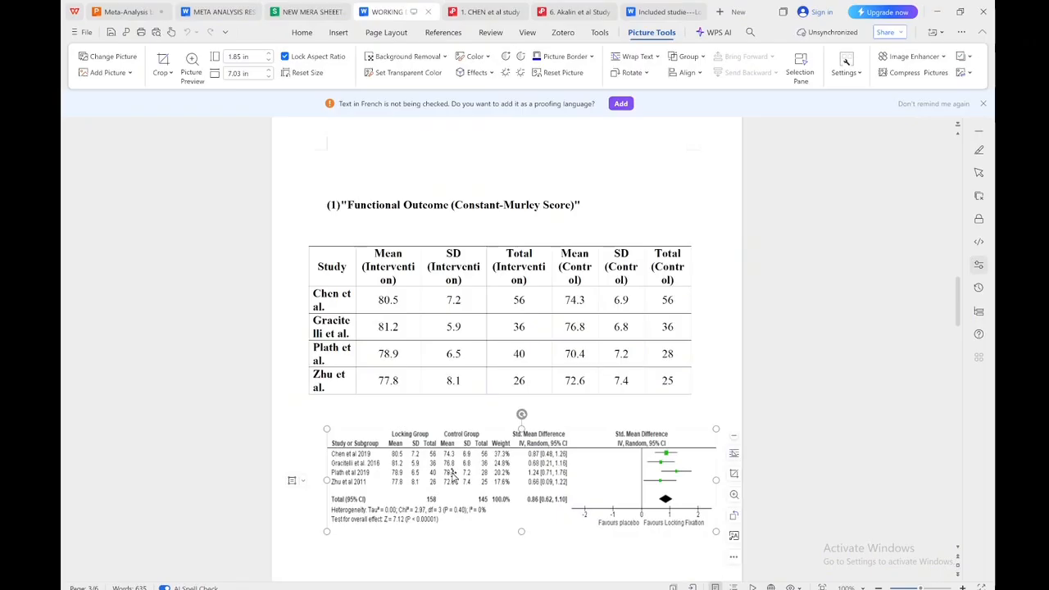
pyautogui.press('Delete')
pyautogui.hotkey('ctrl', 'v')
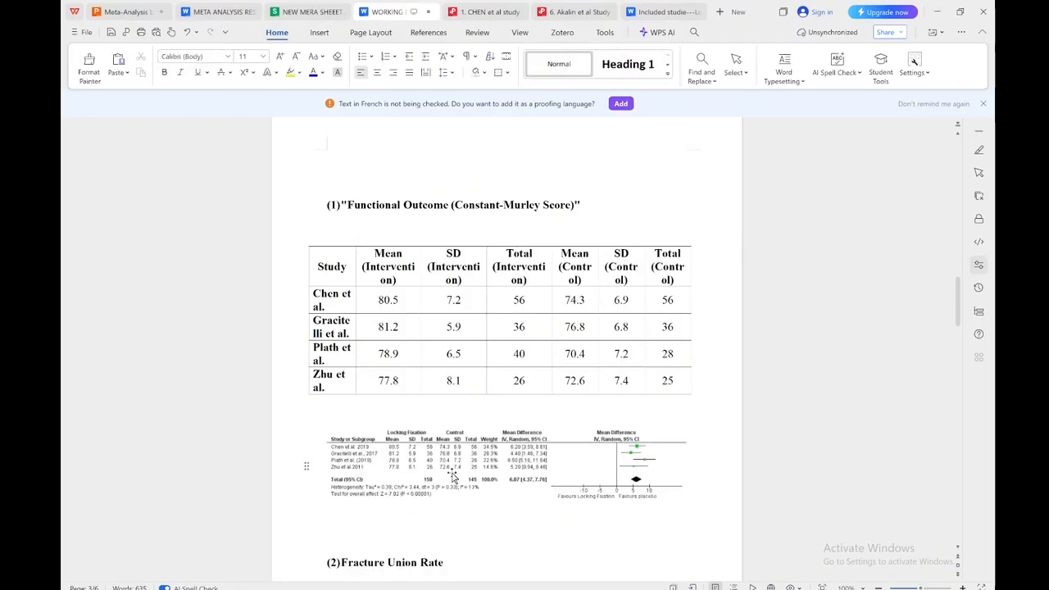
# - Enlarge the pasted forest plot picture to about 1.86 in high and 6.88 in wide
pyautogui.click(453, 477)
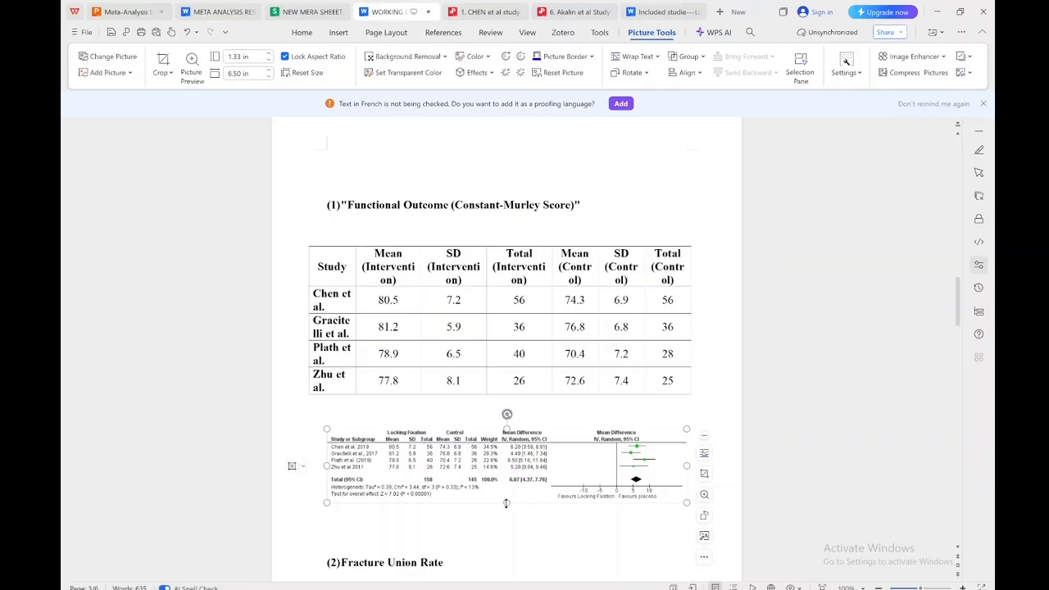
pyautogui.moveTo(506, 503); pyautogui.dragTo(506, 531)
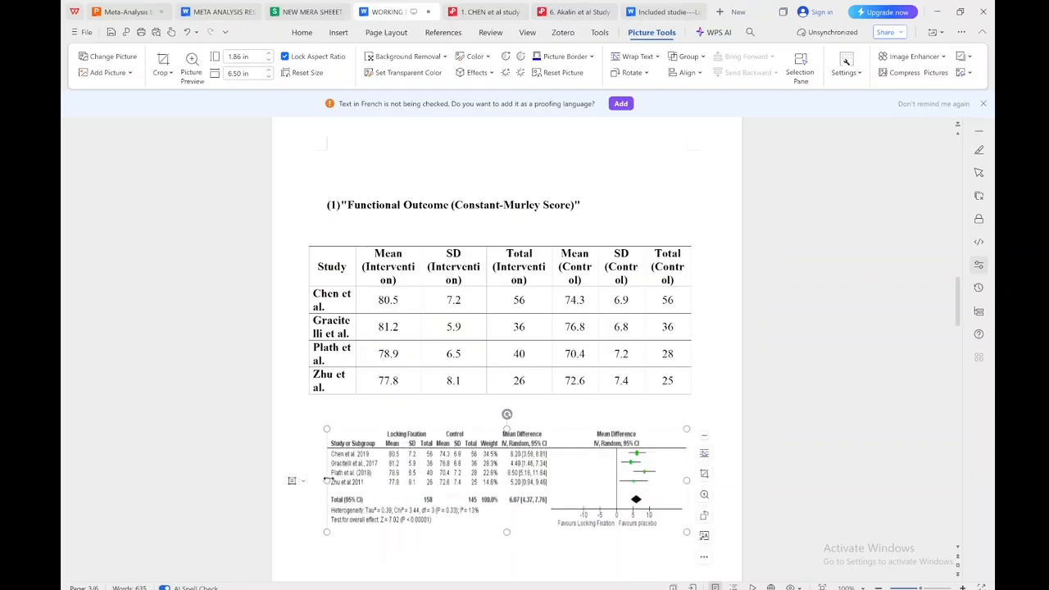
pyautogui.moveTo(326, 480); pyautogui.dragTo(305, 481)
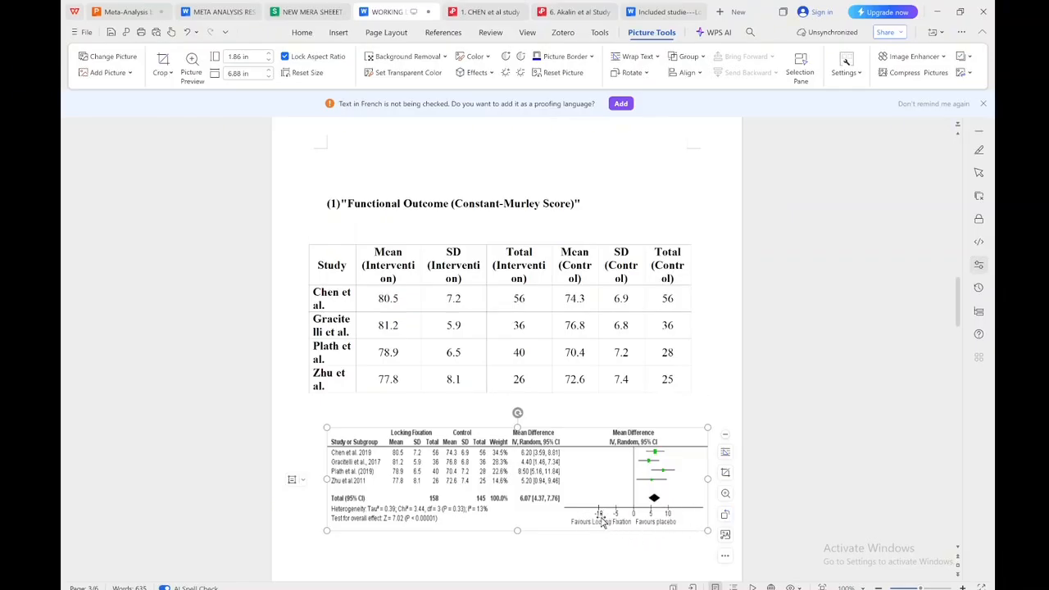
# - Return to Review Manager and change the outcome's right graph label to "Favours Locking Fixation"
pyautogui.click(936, 12)
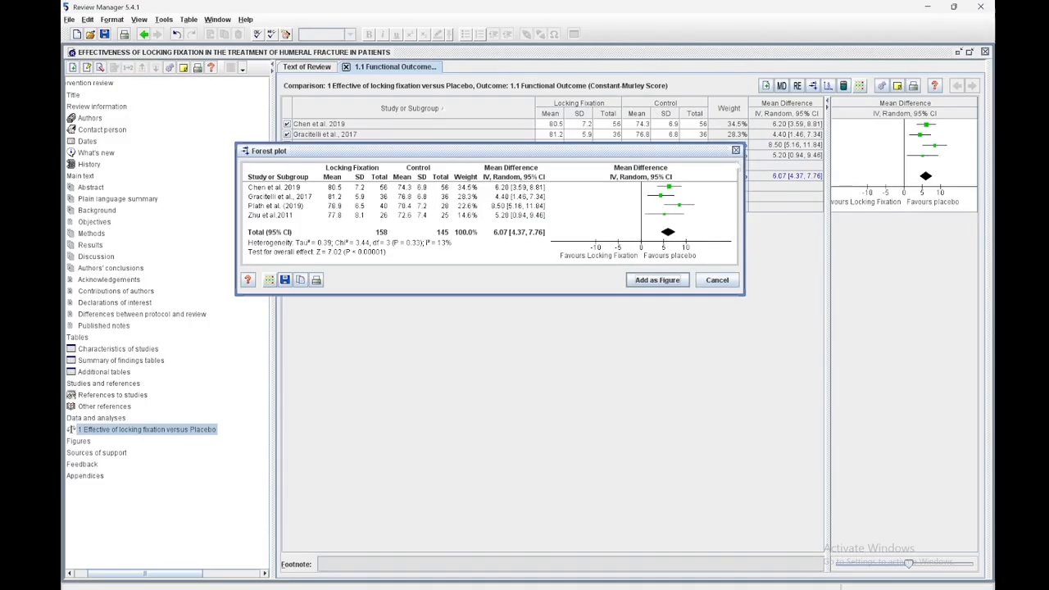
pyautogui.click(736, 150)
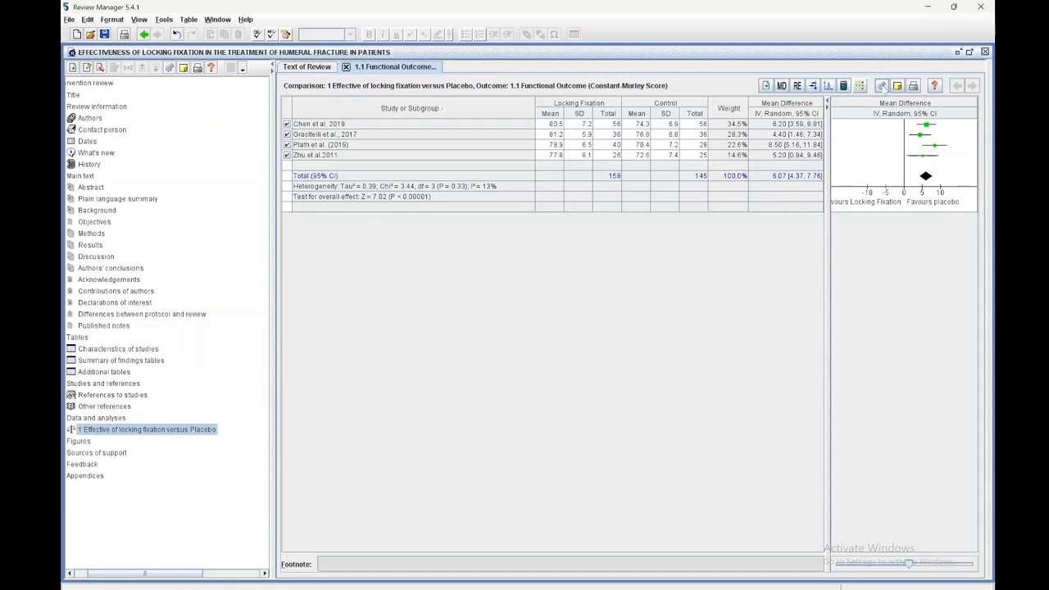
pyautogui.click(882, 86)
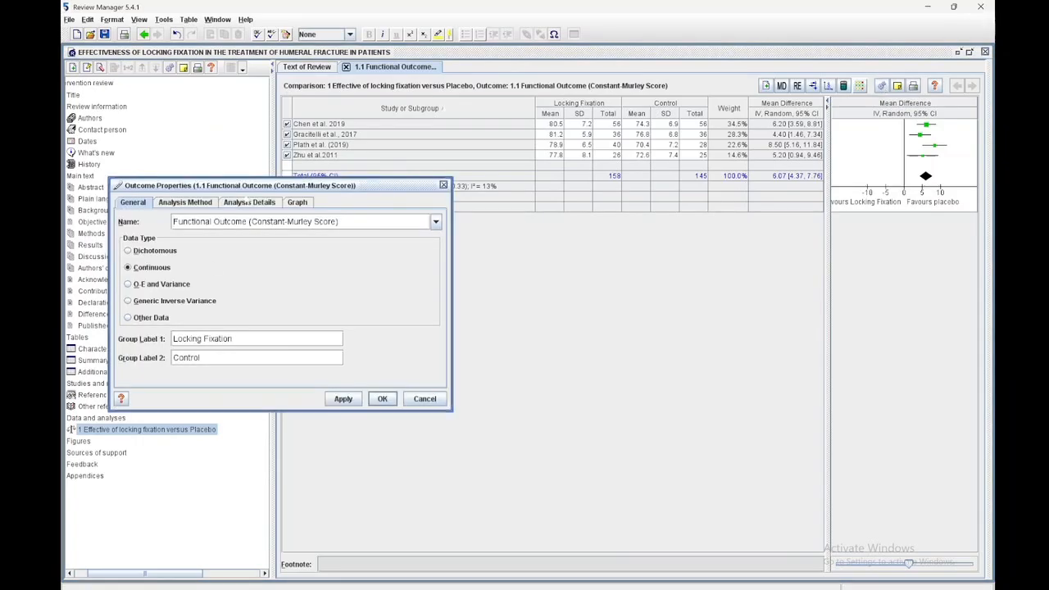
pyautogui.click(249, 202)
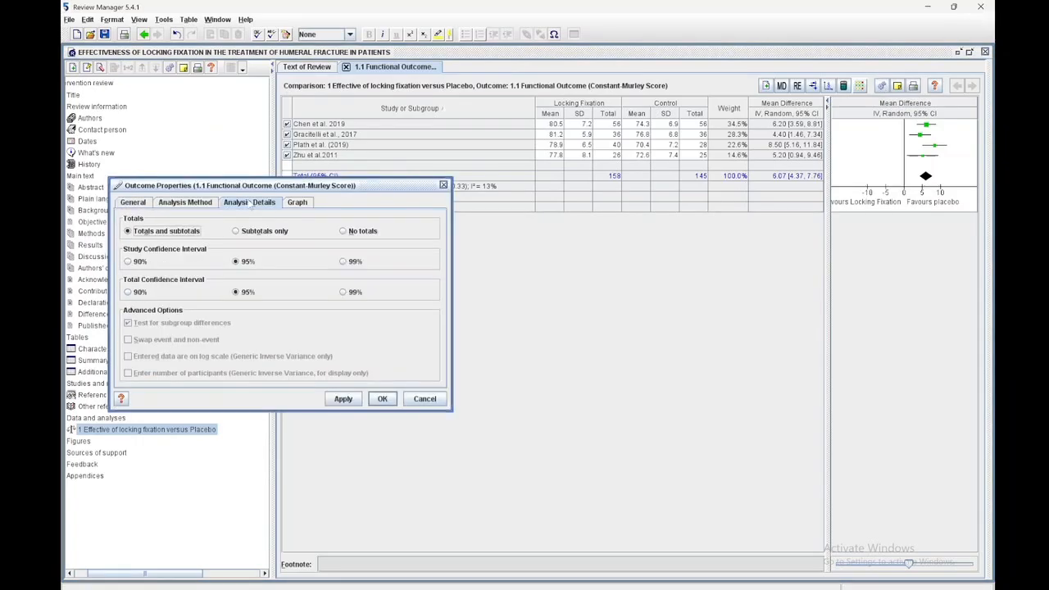
pyautogui.click(297, 202)
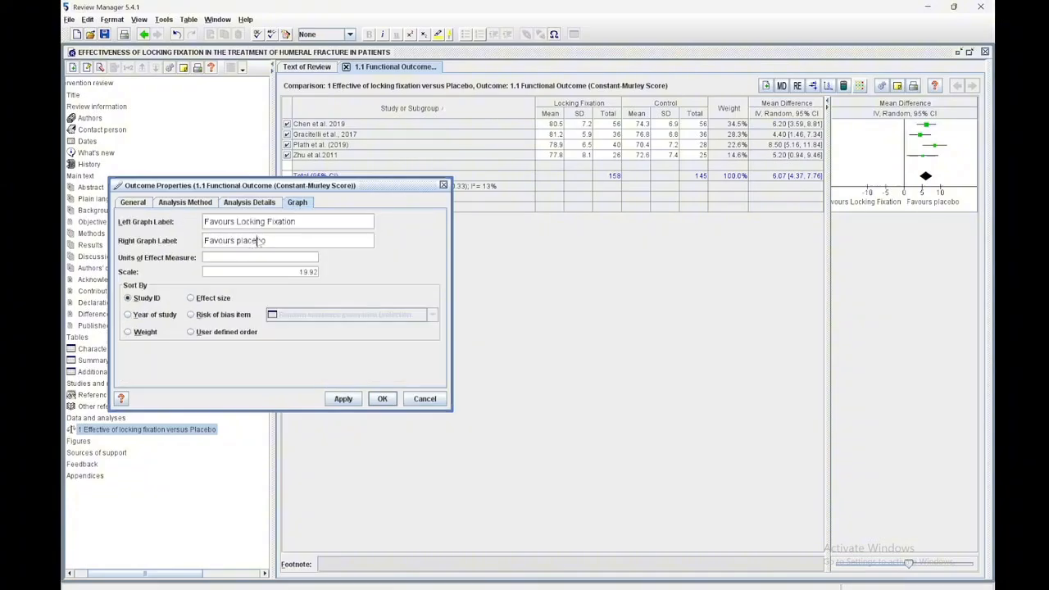
pyautogui.doubleClick(259, 240)
pyautogui.write('Locking Fixation')
# - Change the left graph label to "Favours Placebo" and apply the outcome properties
pyautogui.doubleClick(289, 222)
pyautogui.press('BackSpace')
pyautogui.press('BackSpace')
pyautogui.press('BackSpace')
pyautogui.press('BackSpace')
pyautogui.press('BackSpace')
pyautogui.press('BackSpace')
pyautogui.press('BackSpace')
pyautogui.press('BackSpace')
pyautogui.press('BackSpace')
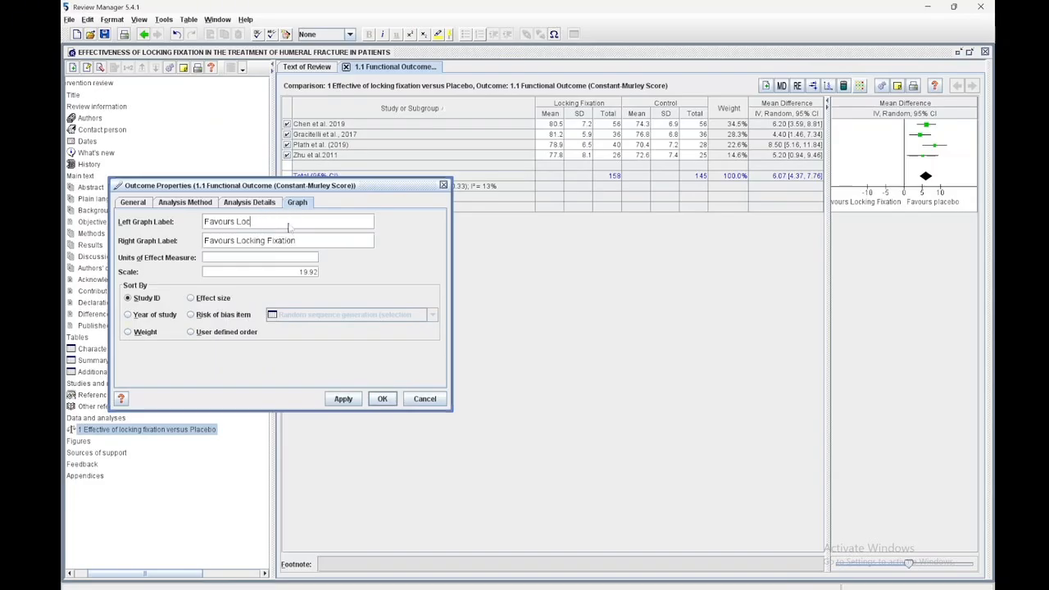
pyautogui.write('Placebo')
pyautogui.click(344, 399)
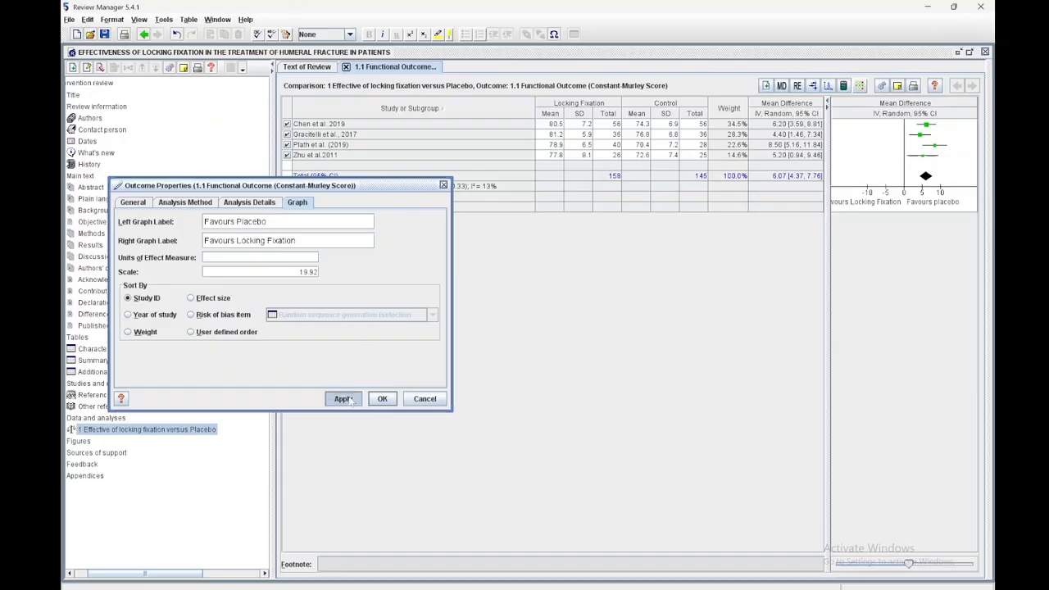
pyautogui.click(390, 401)
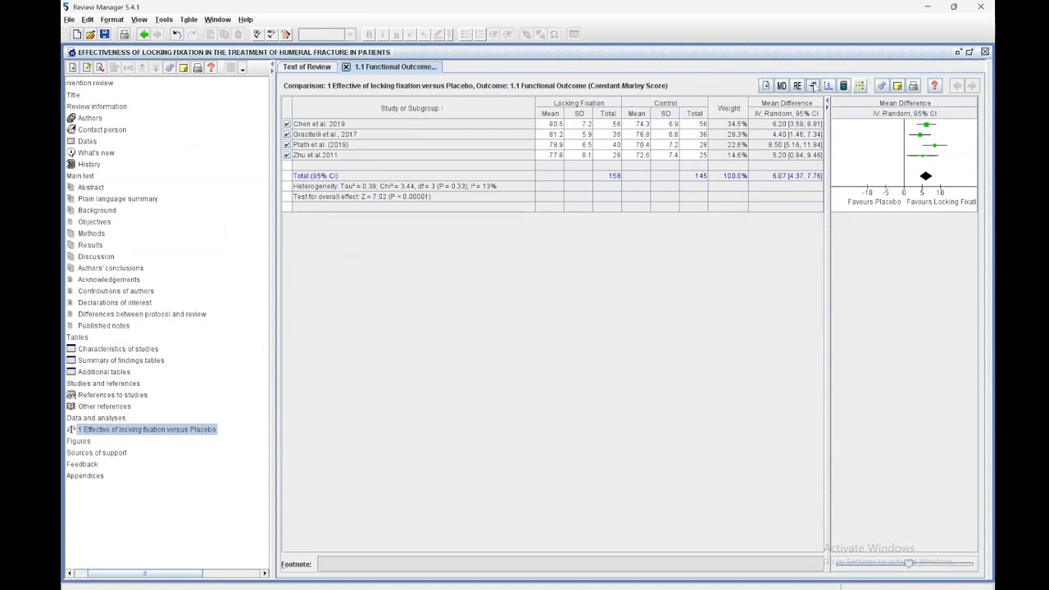
# - Replace the forest plot in the working document with the relabelled one, sized about 1.66 in high and 6.92 in wide
pyautogui.click(812, 86)
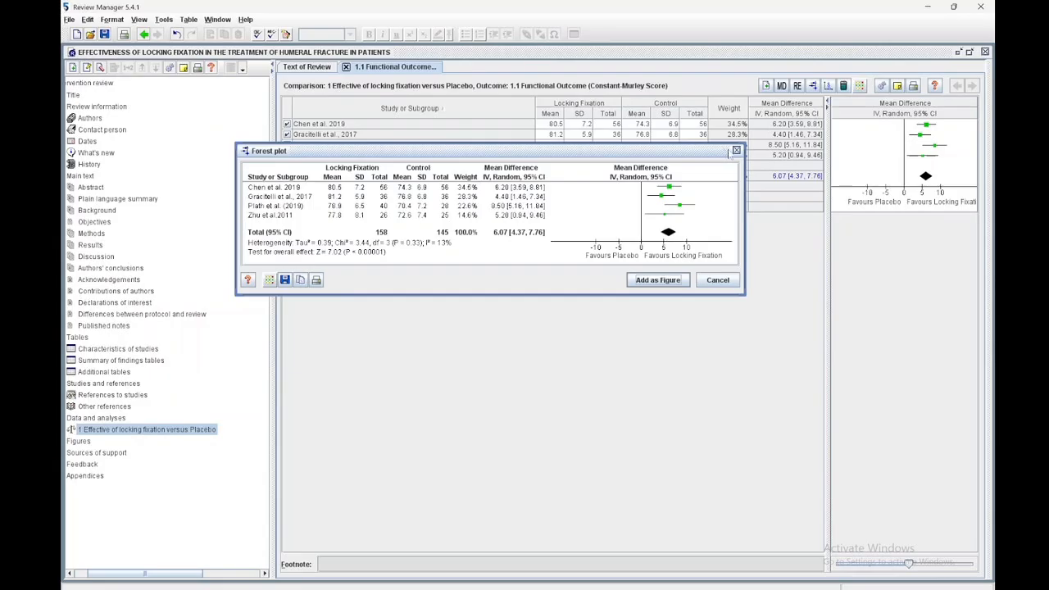
pyautogui.click(736, 151)
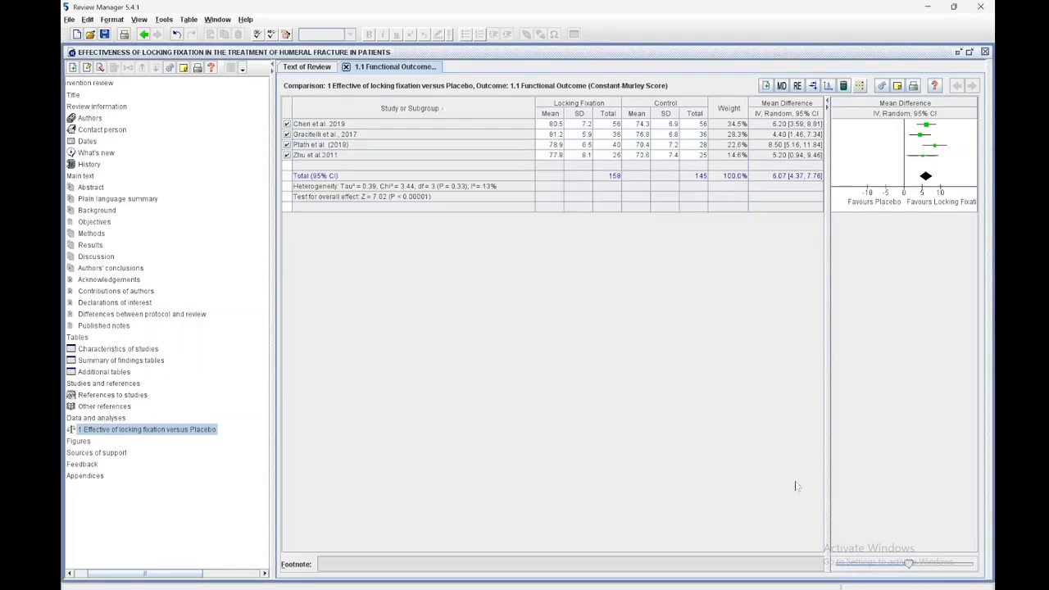
pyautogui.hotkey('alt', 'Tab')
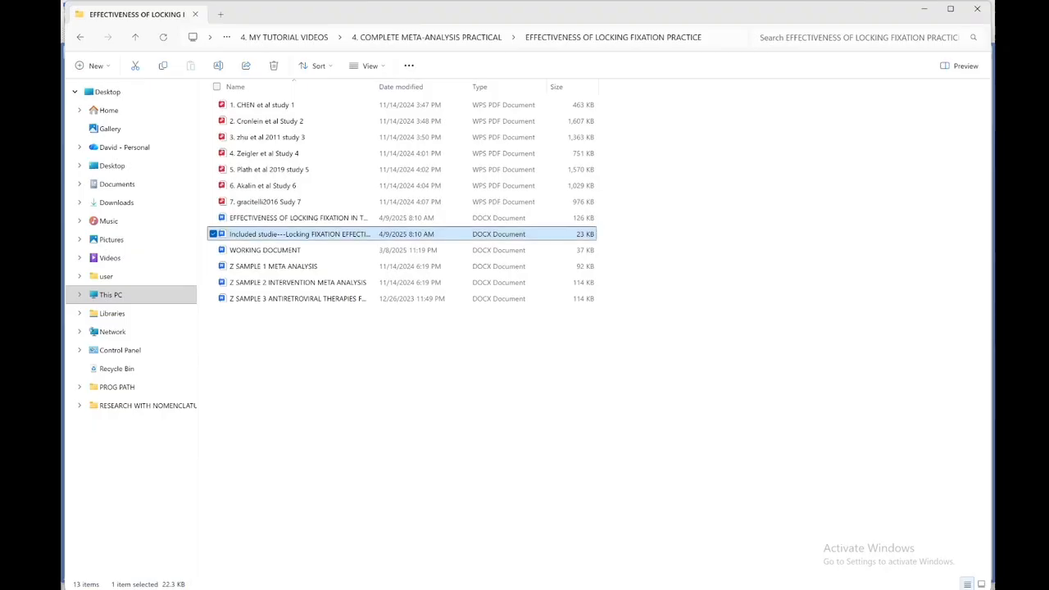
pyautogui.hotkey('alt', 'Tab')
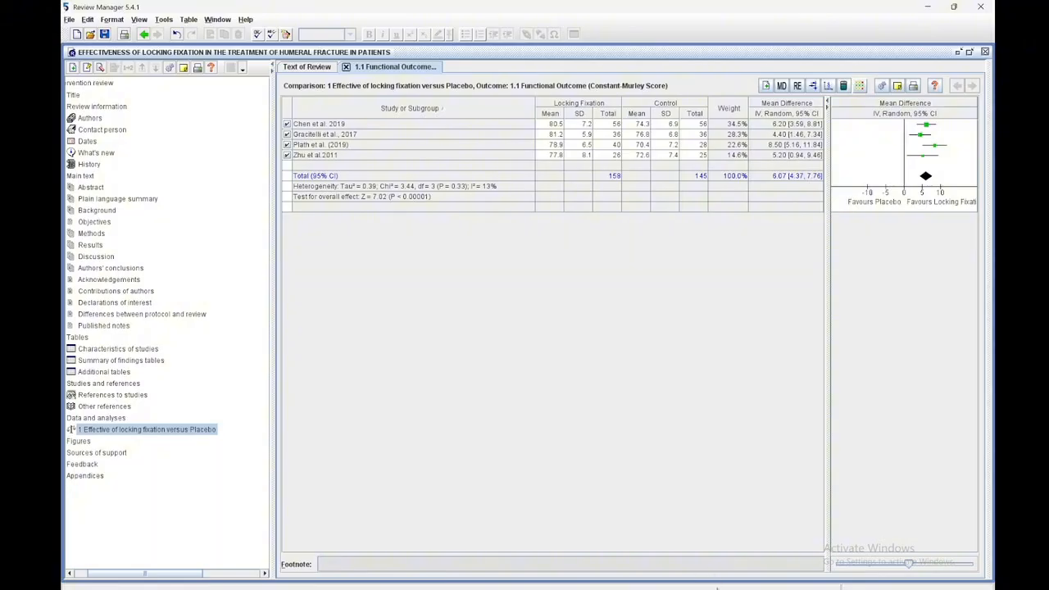
pyautogui.hotkey('alt', 'Tab')
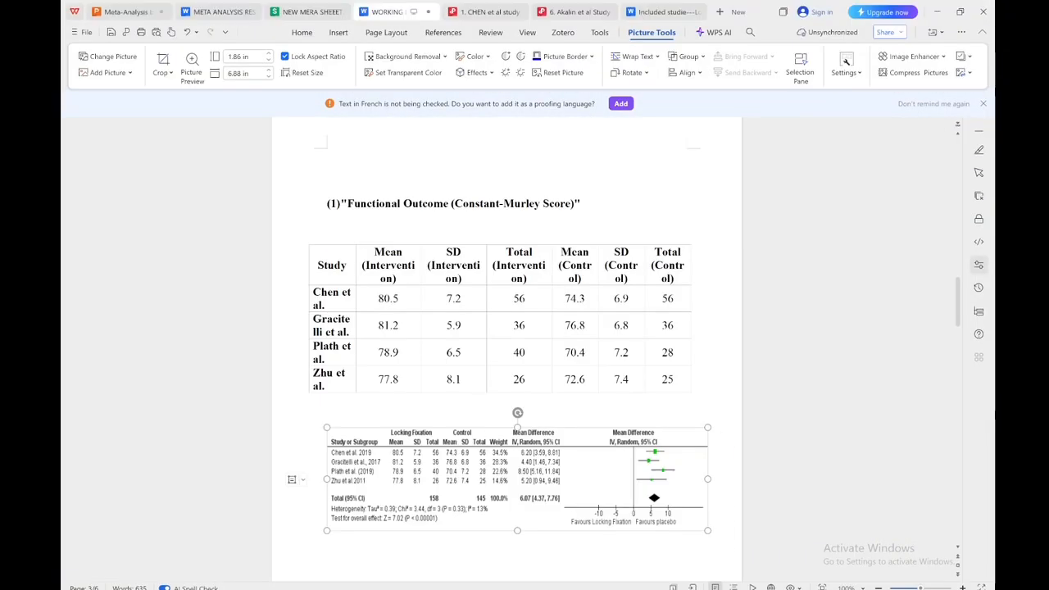
pyautogui.press('Delete')
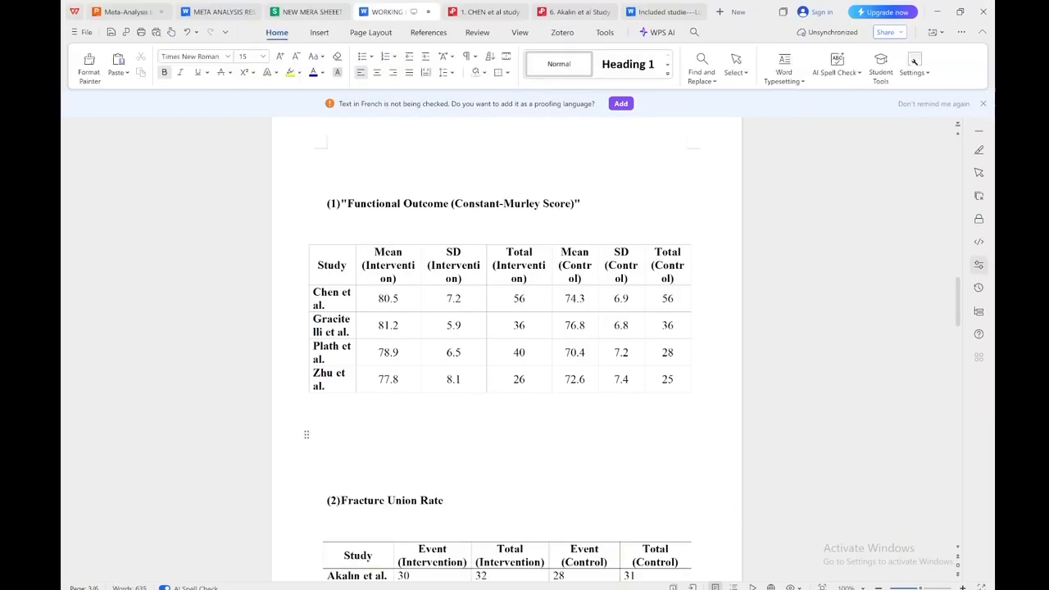
pyautogui.hotkey('ctrl', 'v')
pyautogui.click(330, 409)
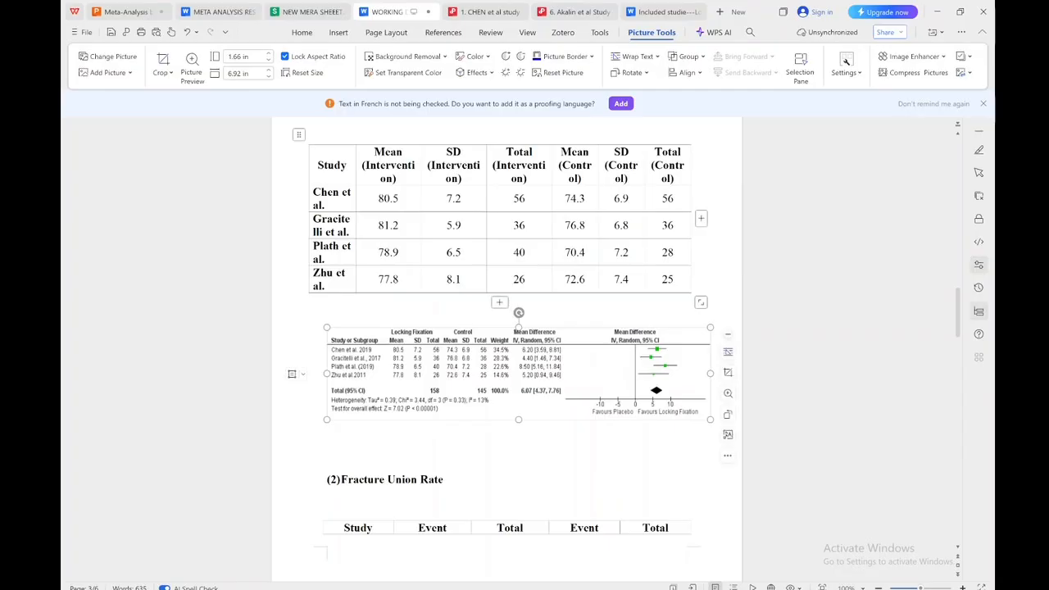